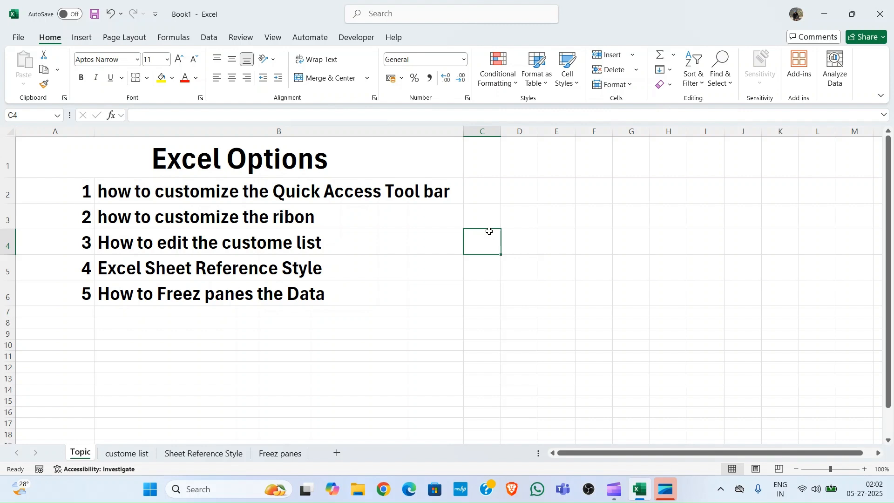
View the Sheet Reference Style worksheet, then return to the Topic worksheet.
{"action": "key", "text": "ctrl+Home"}
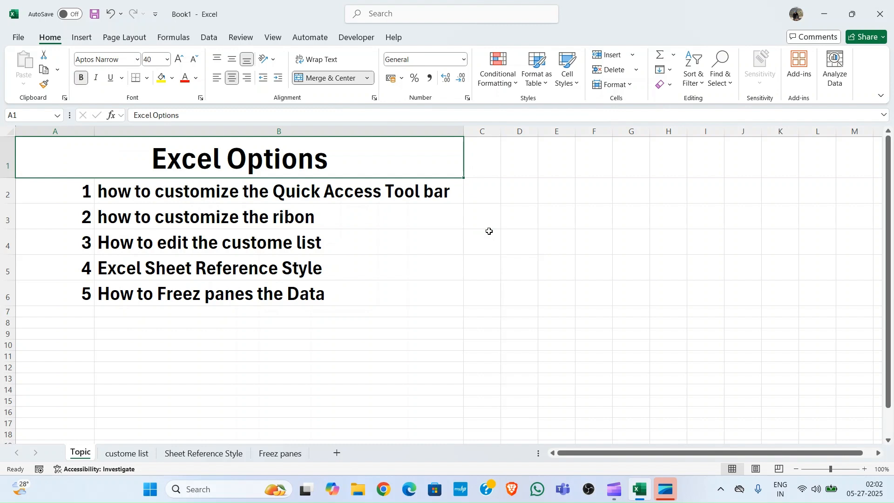
{"action": "left_click", "coordinate": [196, 454]}
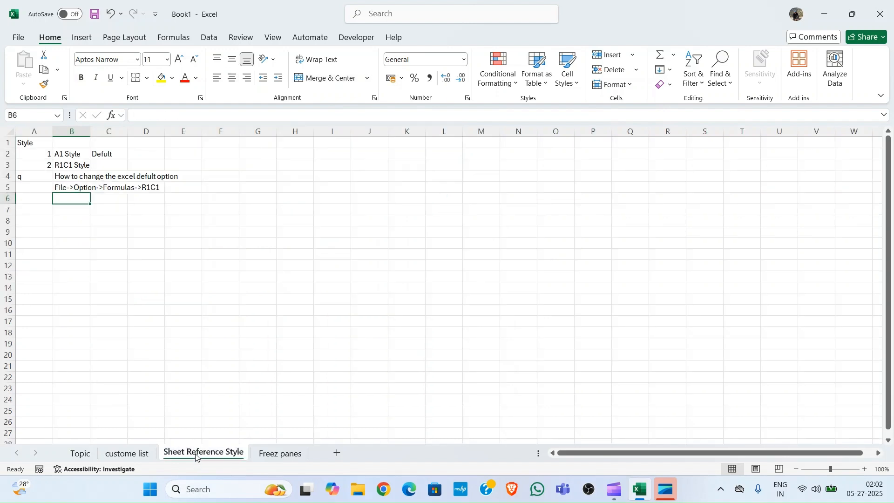
{"action": "left_click", "coordinate": [77, 455]}
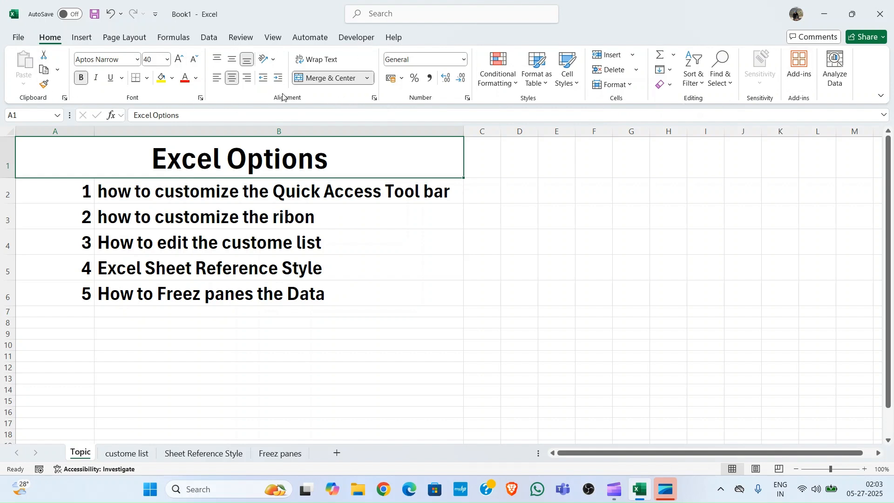
Examine the Insert, Page Layout, Formulas, Data, Review, View and Home command sets, plus the Name Box and formula bar.
{"action": "left_click", "coordinate": [83, 38]}
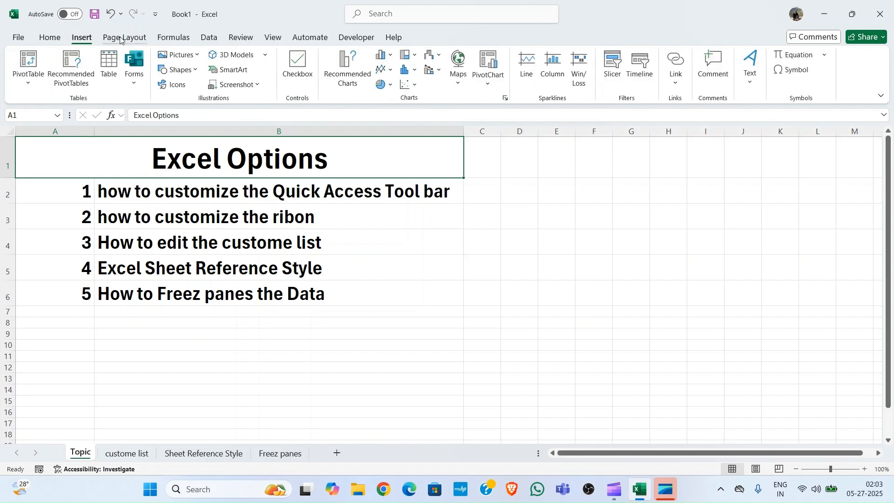
{"action": "left_click", "coordinate": [126, 39]}
{"action": "left_click", "coordinate": [180, 41]}
{"action": "left_click", "coordinate": [208, 37]}
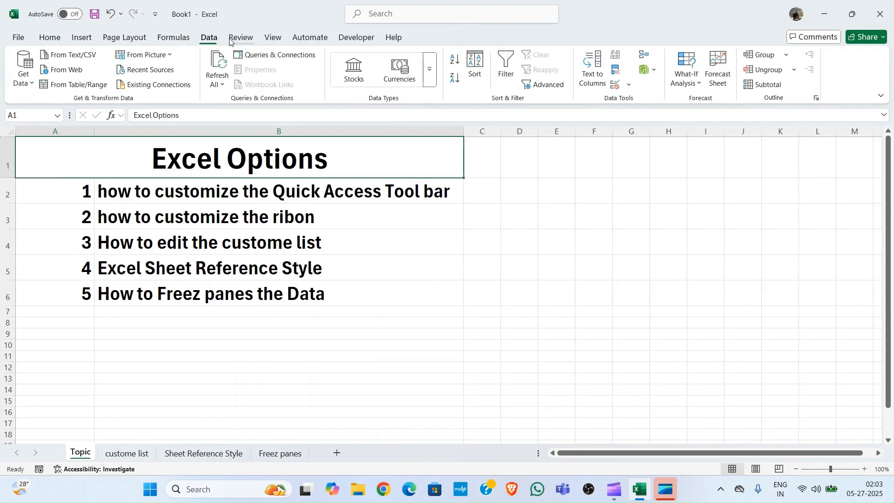
{"action": "left_click", "coordinate": [240, 38]}
{"action": "left_click", "coordinate": [273, 38]}
{"action": "left_click", "coordinate": [50, 41]}
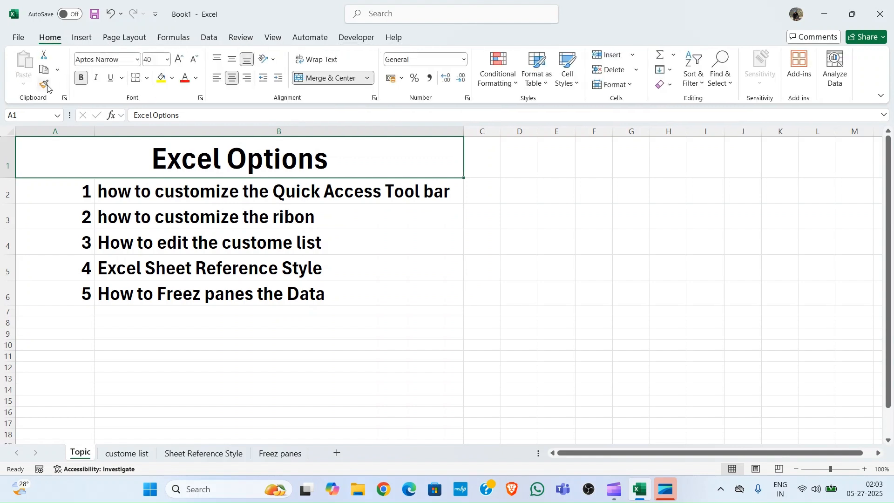
{"action": "left_click", "coordinate": [26, 114]}
{"action": "left_click", "coordinate": [188, 116]}
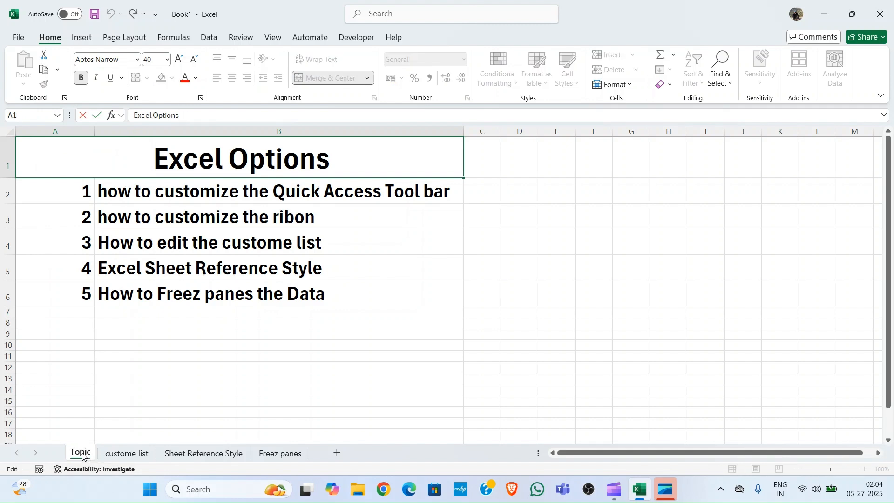
Look through the custome list, Sheet Reference Style and Freez panes worksheets, and return to Topic.
{"action": "left_click", "coordinate": [134, 458]}
{"action": "left_click", "coordinate": [189, 454]}
{"action": "left_click", "coordinate": [278, 454]}
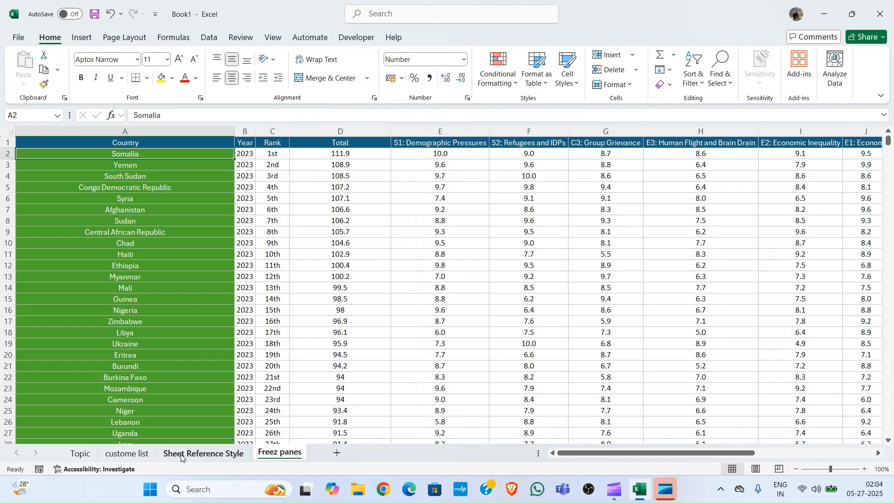
{"action": "left_click", "coordinate": [80, 453]}
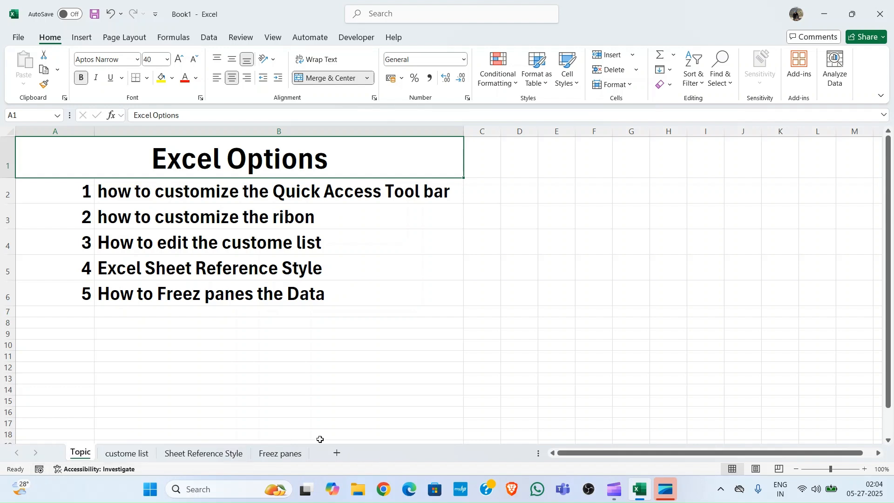
{"action": "left_click_drag", "start_coordinate": [665, 454], "coordinate": [512, 455]}
{"action": "left_click", "coordinate": [864, 469]}
{"action": "left_click", "coordinate": [797, 470]}
{"action": "left_click_drag", "start_coordinate": [459, 276], "coordinate": [464, 278]}
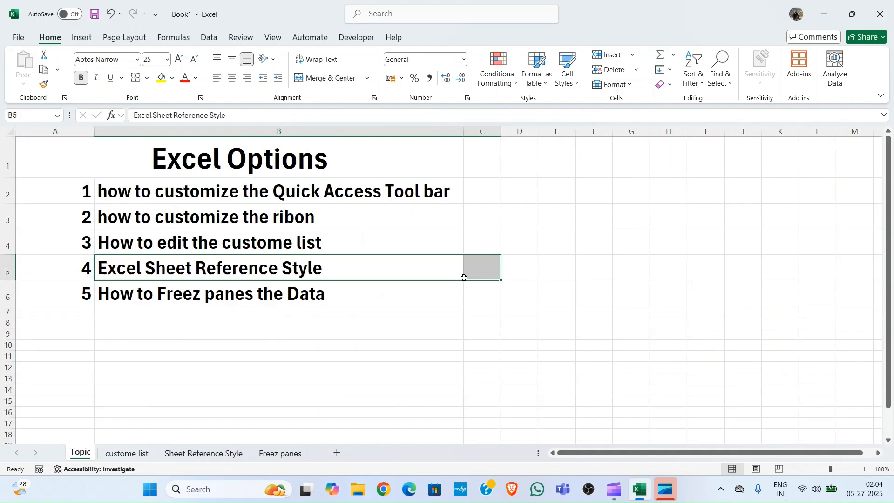
{"action": "key", "text": "ctrl+Home"}
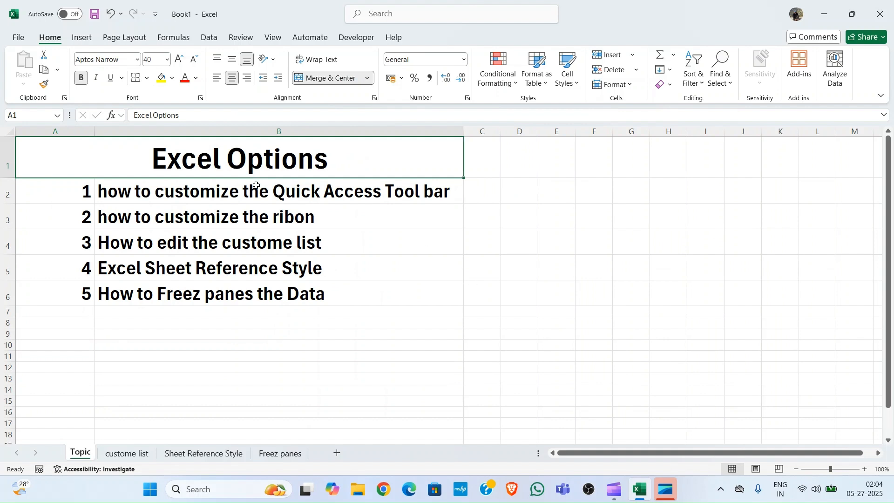
Select the Quick Access Toolbar topic in B2 and review the quick customization choices for the Quick Access Toolbar.
{"action": "left_click", "coordinate": [168, 197]}
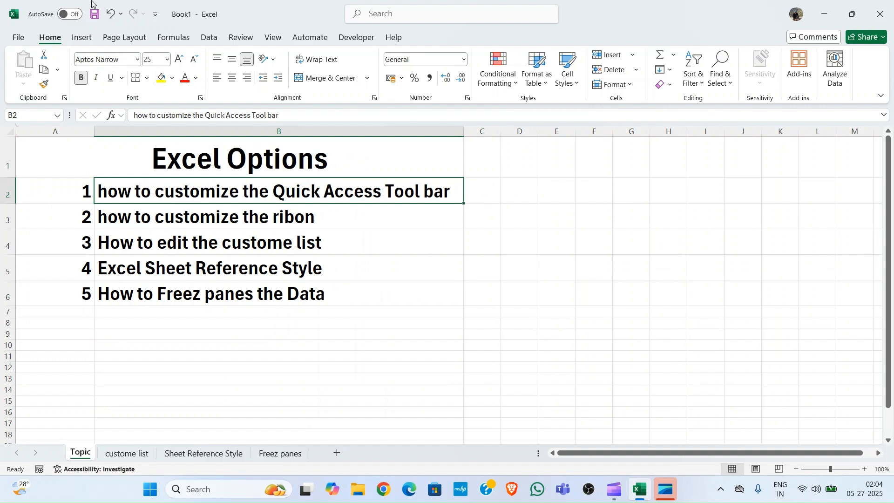
{"action": "left_click", "coordinate": [155, 15]}
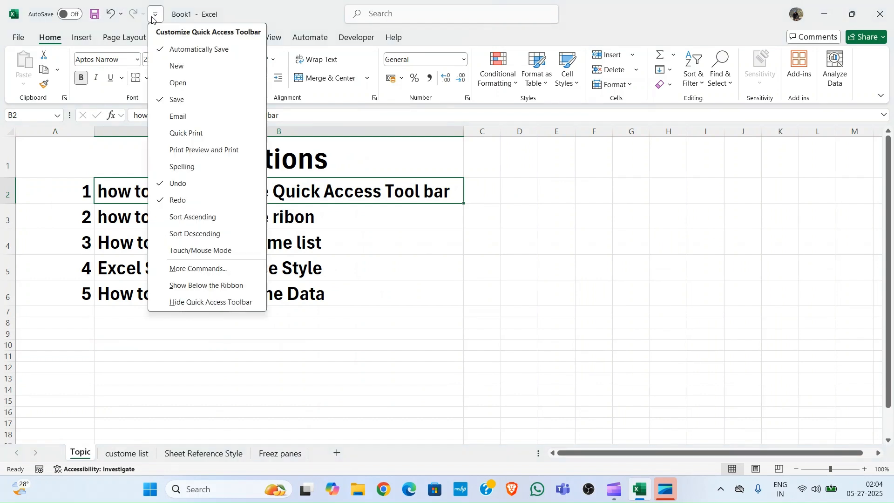
{"action": "left_click", "coordinate": [183, 341]}
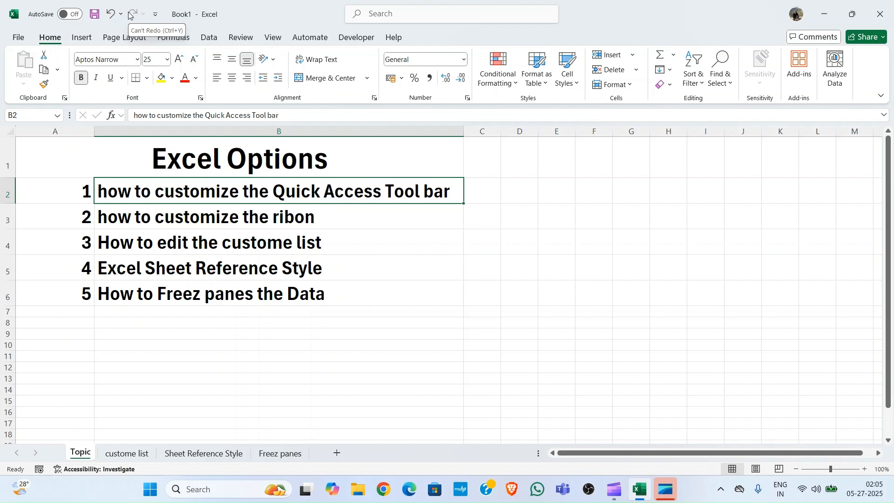
{"action": "left_click", "coordinate": [81, 37]}
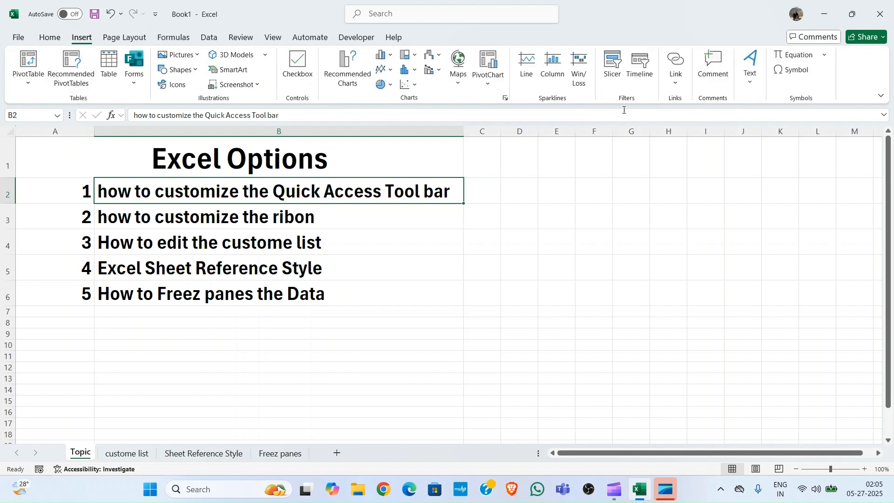
{"action": "left_click", "coordinate": [50, 39]}
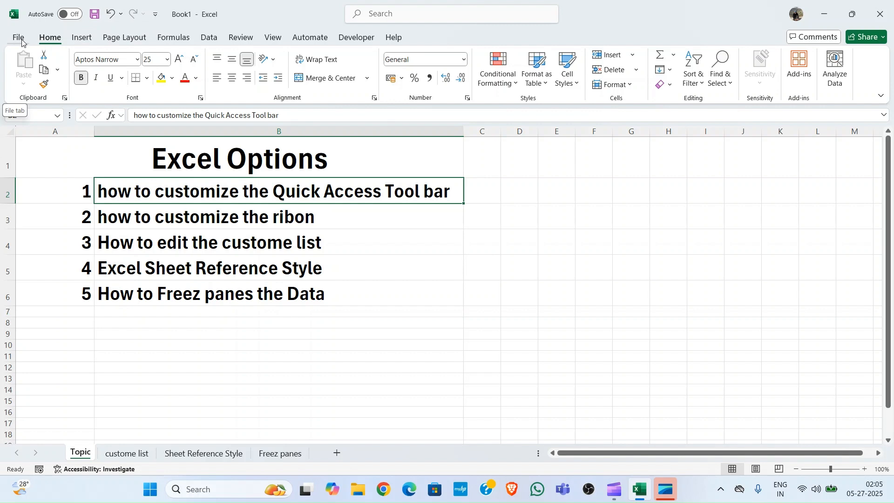
{"action": "left_click", "coordinate": [499, 196]}
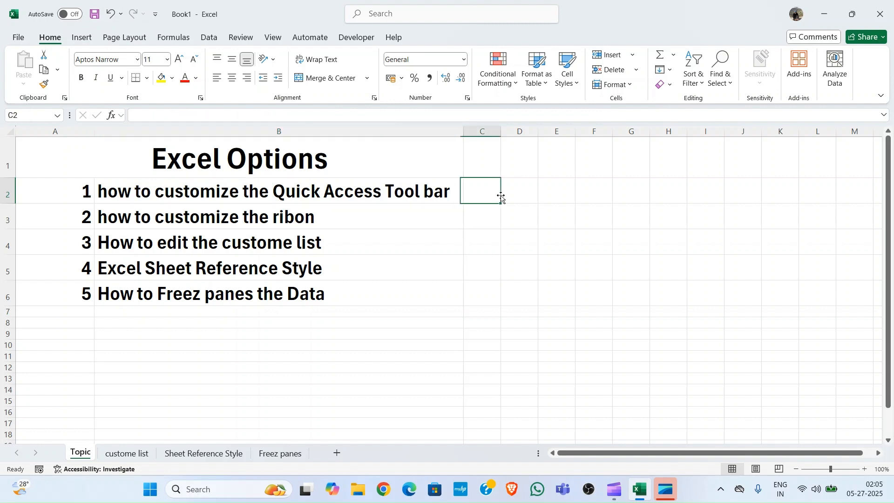
{"action": "left_click", "coordinate": [332, 199]}
Open the Quick Access Toolbar settings in Excel Options and position the dialog so its whole content is in view.
{"action": "left_click", "coordinate": [19, 39]}
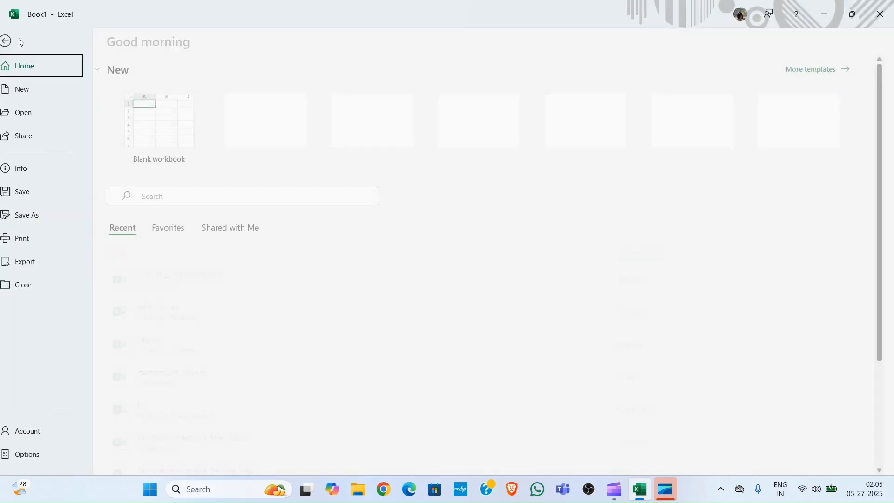
{"action": "left_click", "coordinate": [36, 453]}
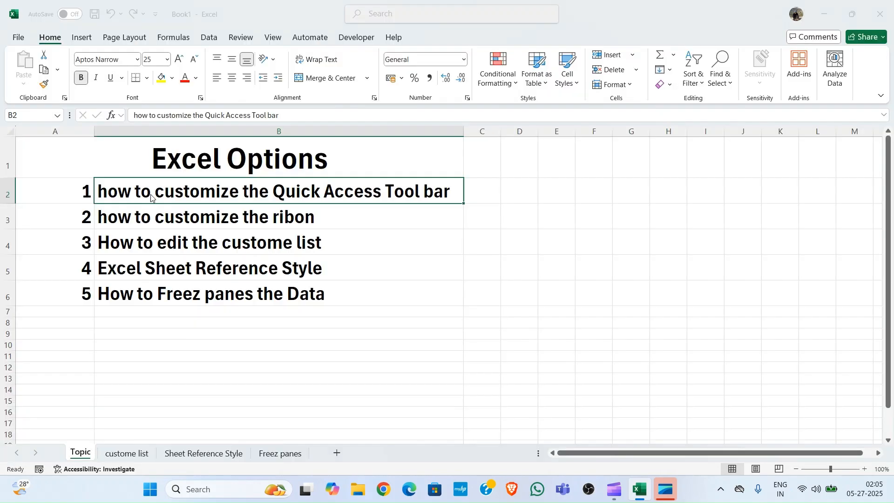
{"action": "left_click_drag", "start_coordinate": [411, 53], "coordinate": [624, 70]}
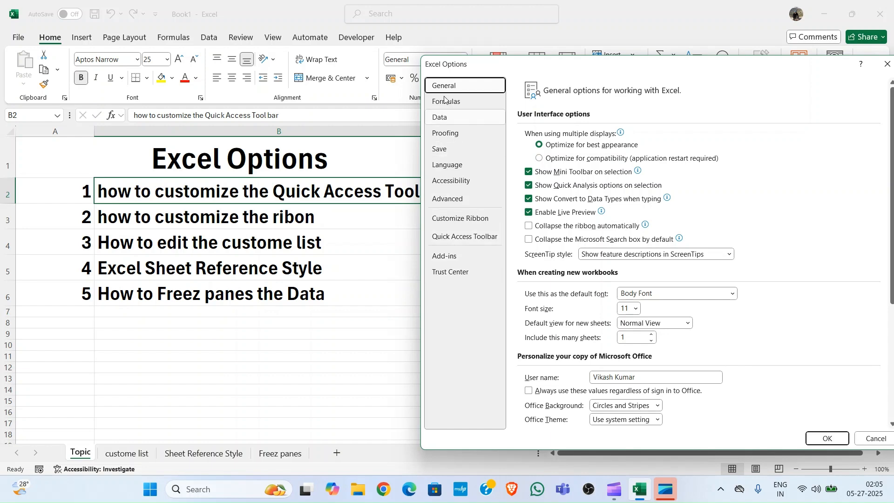
{"action": "left_click", "coordinate": [446, 238]}
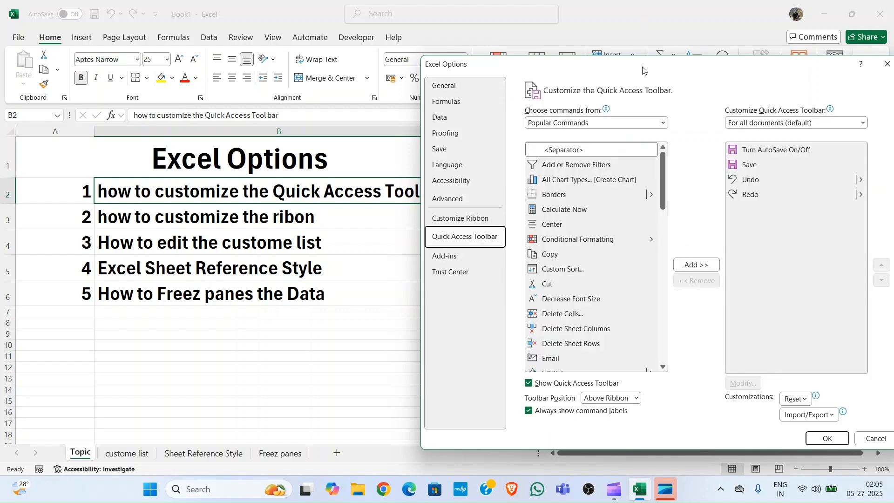
{"action": "left_click_drag", "start_coordinate": [642, 70], "coordinate": [514, 48]}
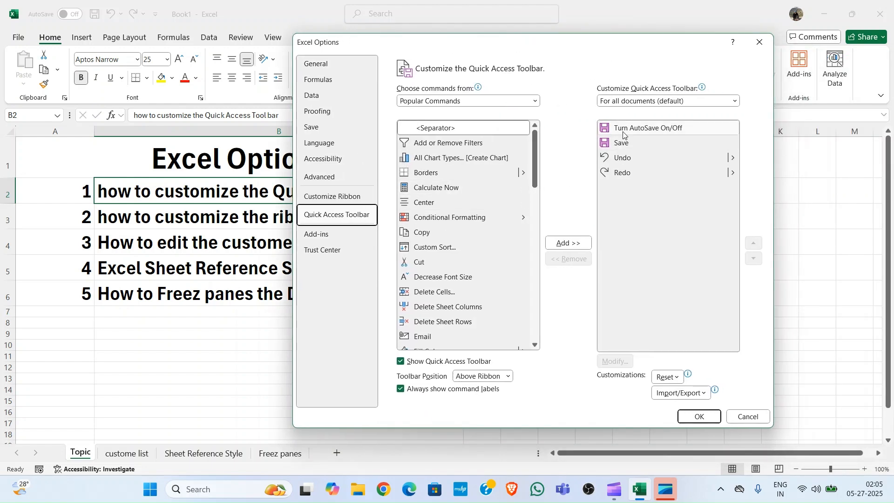
Add the Cut command from Popular Commands to the Quick Access Toolbar, after Redo.
{"action": "left_click", "coordinate": [624, 173]}
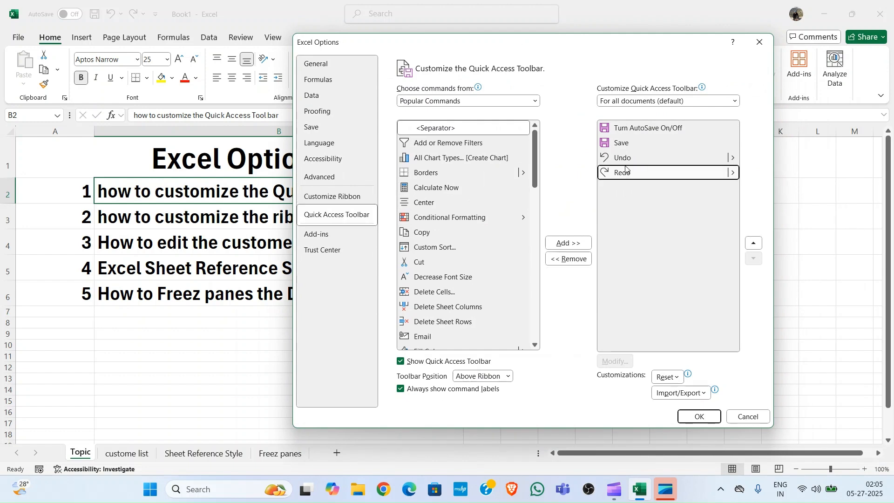
{"action": "left_click", "coordinate": [624, 158]}
{"action": "left_click", "coordinate": [623, 142]}
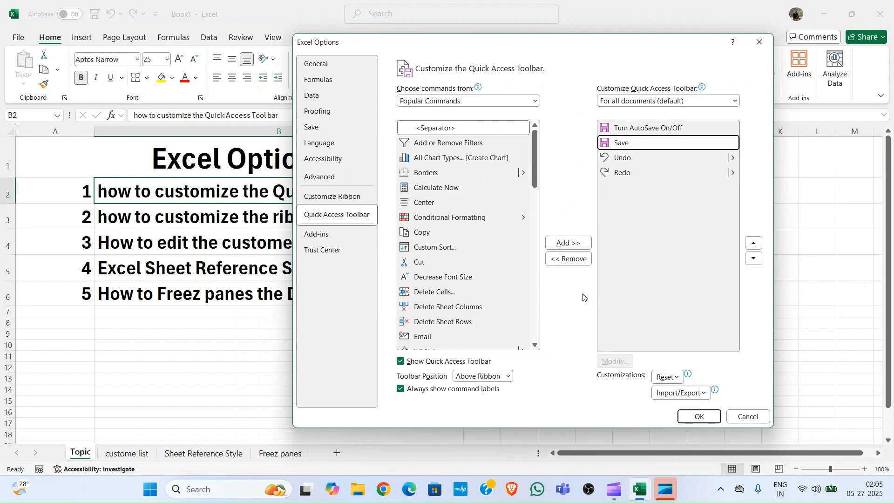
{"action": "left_click", "coordinate": [609, 175]}
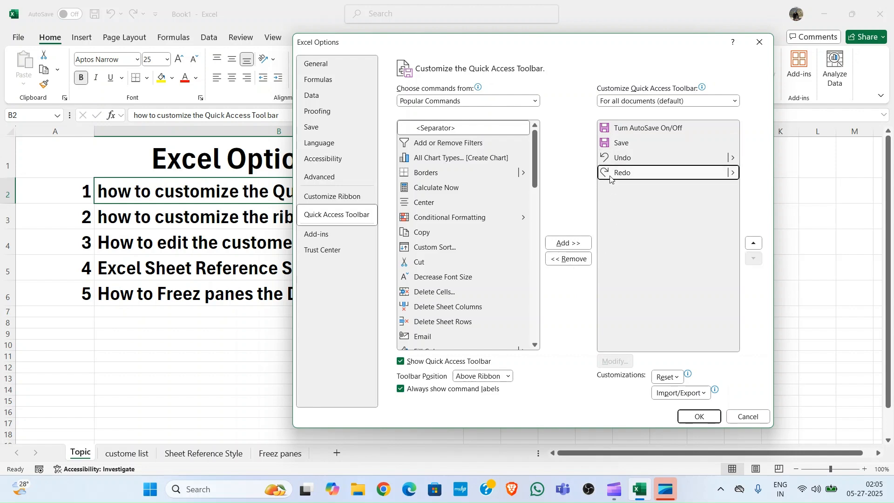
{"action": "left_click", "coordinate": [414, 172]}
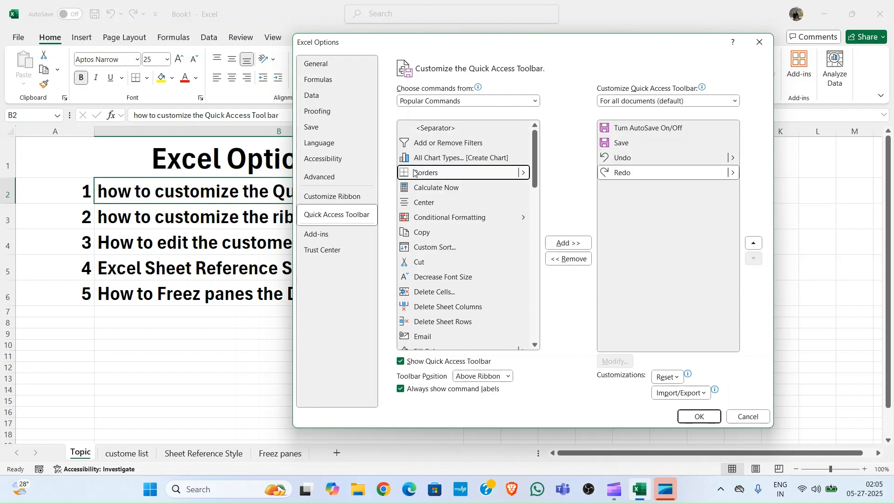
{"action": "left_click", "coordinate": [422, 202]}
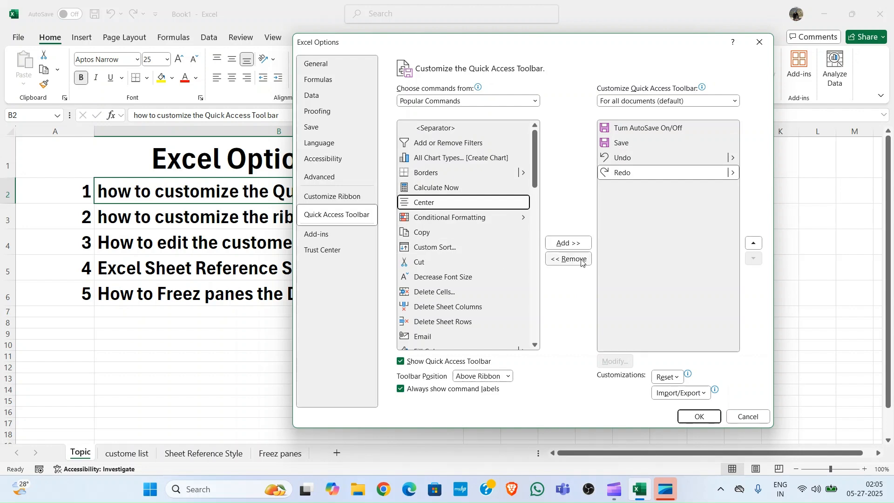
{"action": "left_click", "coordinate": [425, 219]}
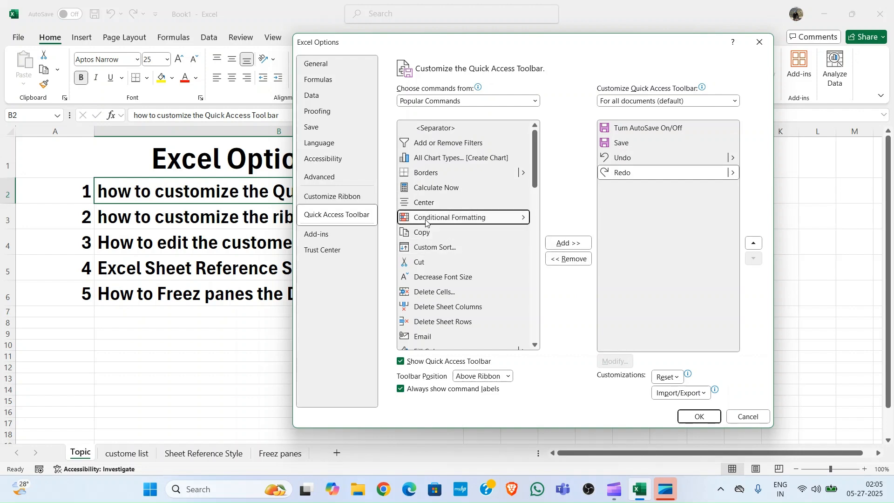
{"action": "left_click", "coordinate": [424, 233]}
{"action": "left_click", "coordinate": [426, 248]}
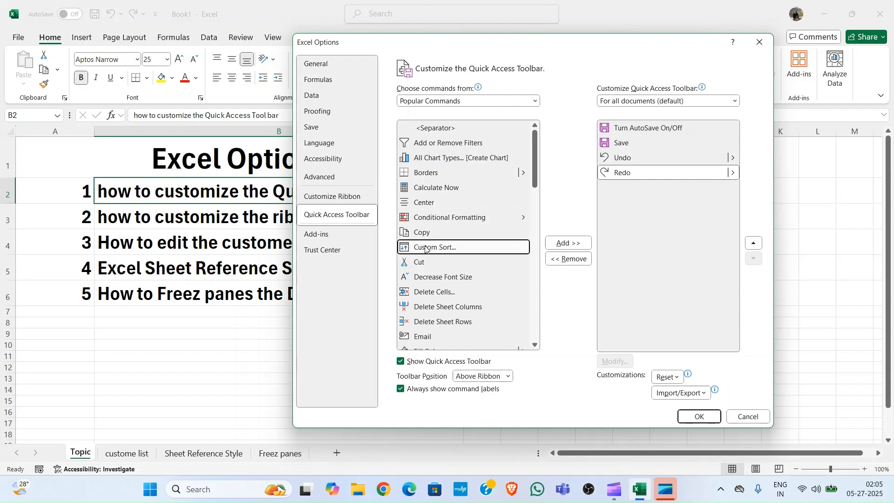
{"action": "left_click", "coordinate": [424, 263]}
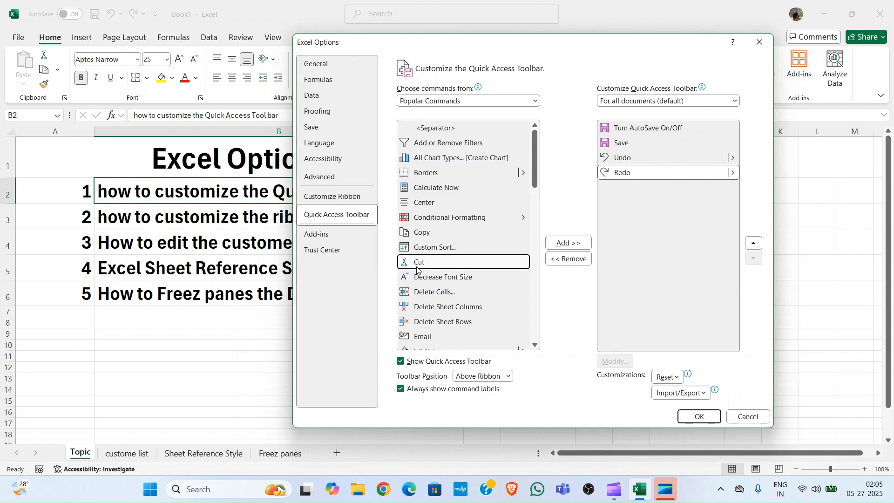
{"action": "left_click", "coordinate": [568, 246]}
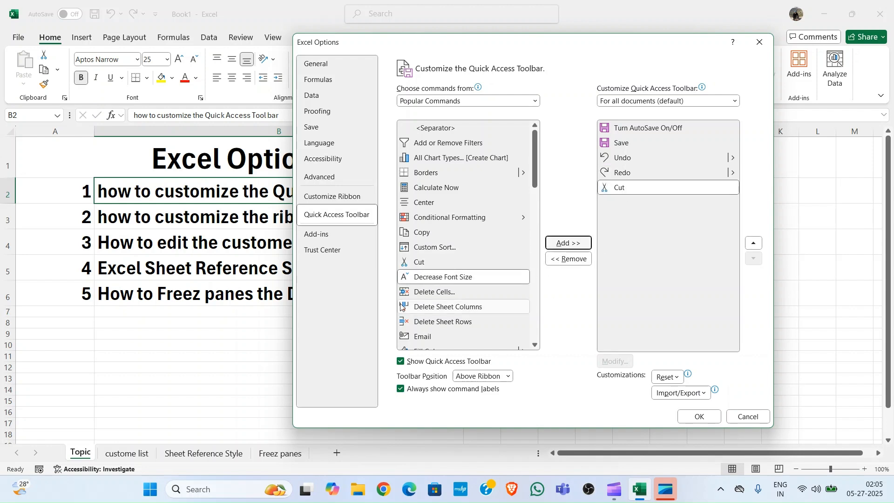
Add the Delete Cells command to the Quick Access Toolbar, after Cut, and apply the customization.
{"action": "left_click", "coordinate": [435, 292]}
{"action": "left_click", "coordinate": [564, 245]}
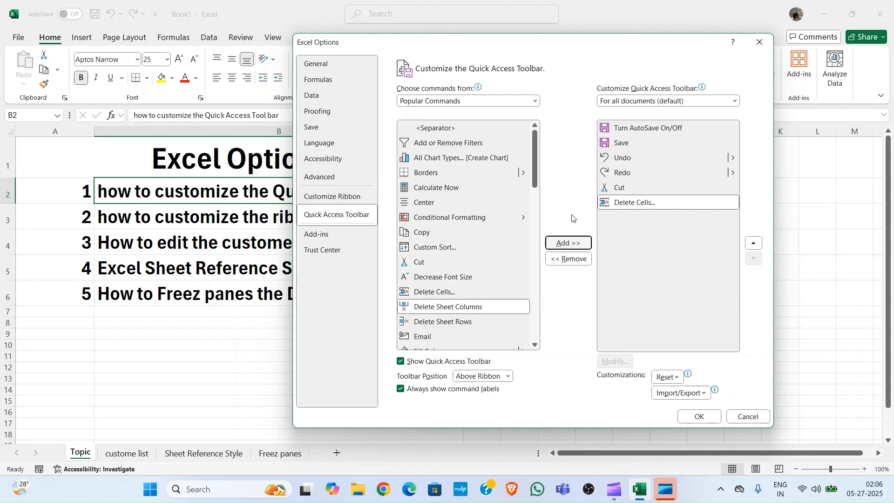
{"action": "left_click", "coordinate": [433, 323]}
{"action": "scroll", "coordinate": [432, 328], "scroll_direction": "down", "scroll_amount": 2}
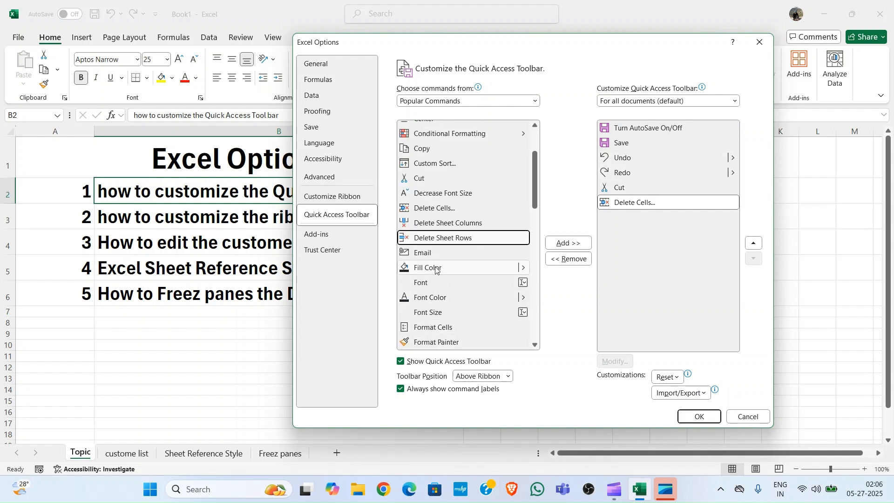
{"action": "scroll", "coordinate": [436, 310], "scroll_direction": "down", "scroll_amount": 2}
{"action": "scroll", "coordinate": [436, 310], "scroll_direction": "down", "scroll_amount": 2}
{"action": "scroll", "coordinate": [435, 310], "scroll_direction": "up", "scroll_amount": 3}
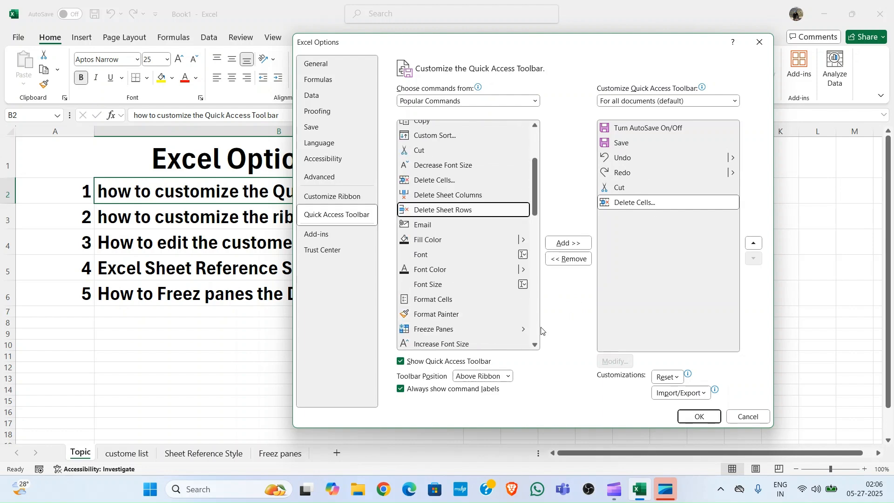
{"action": "left_click", "coordinate": [699, 417]}
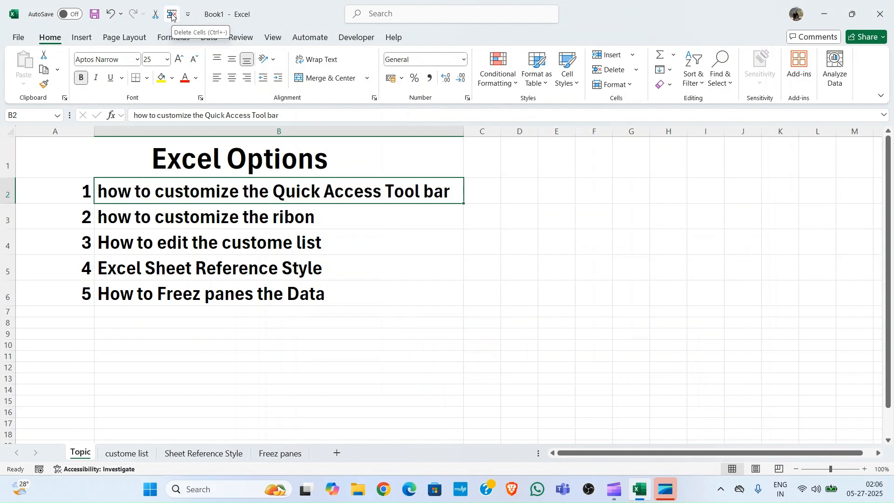
Remove the Delete Cells and Cut commands from the Quick Access Toolbar in Excel Options and apply the change.
{"action": "left_click", "coordinate": [18, 37]}
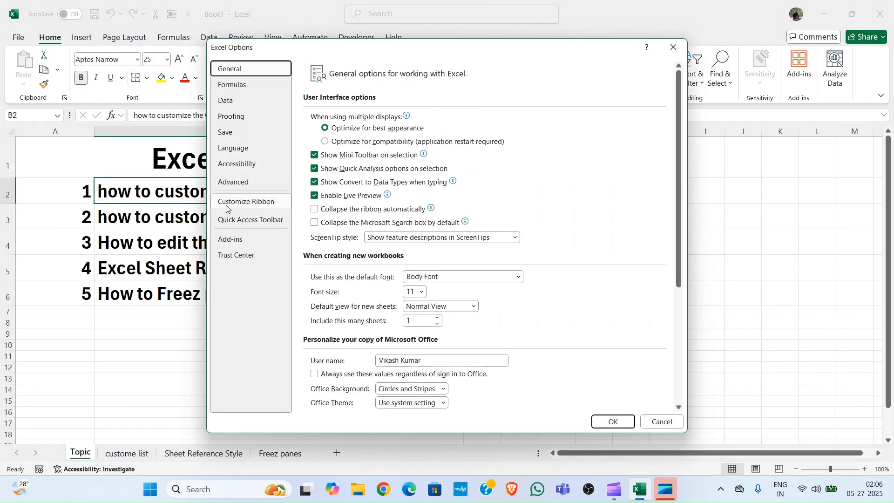
{"action": "left_click", "coordinate": [235, 220]}
{"action": "left_click", "coordinate": [573, 208]}
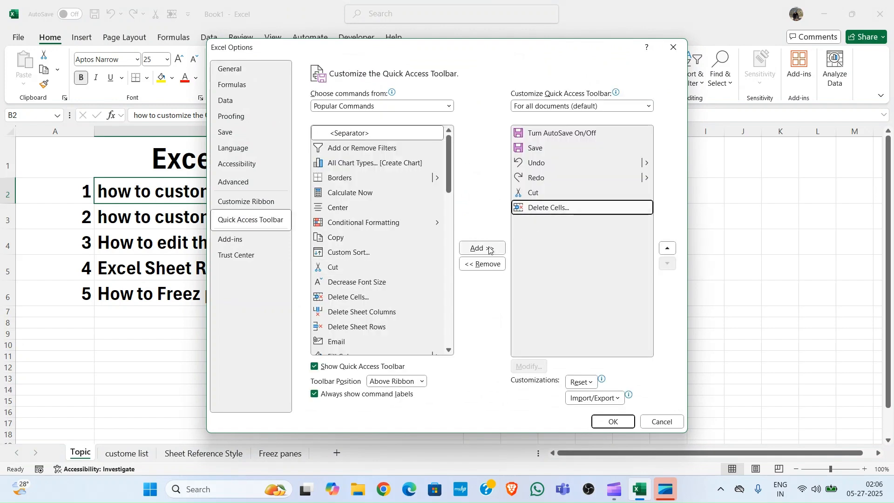
{"action": "left_click", "coordinate": [480, 264]}
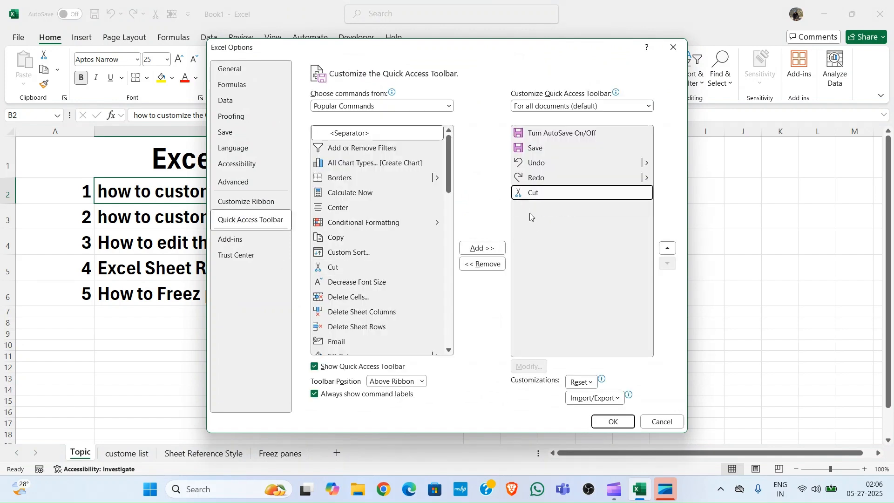
{"action": "left_click", "coordinate": [477, 265]}
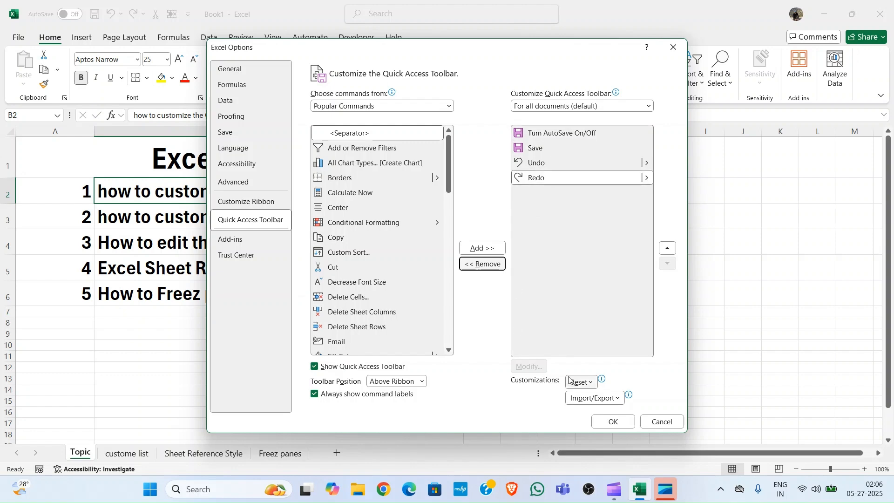
{"action": "left_click", "coordinate": [613, 422]}
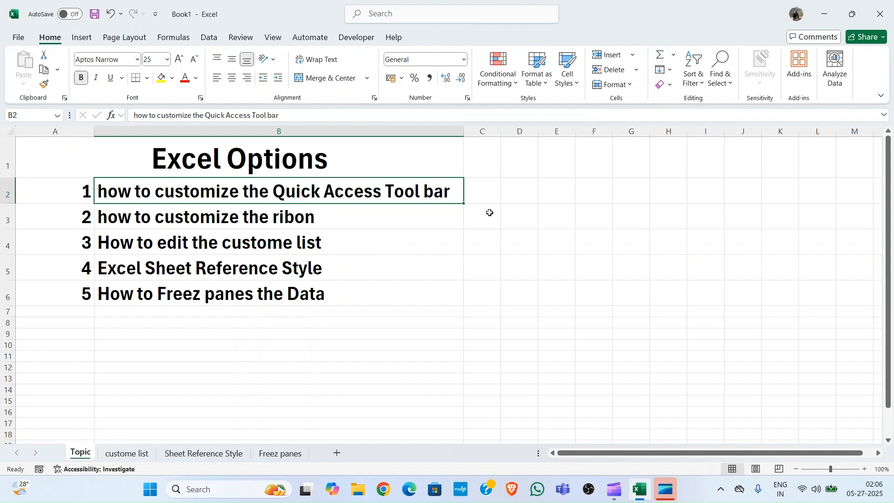
Select the ribbon customization topic in cell B3.
{"action": "left_click", "coordinate": [490, 191]}
{"action": "left_click", "coordinate": [370, 187]}
{"action": "left_click", "coordinate": [333, 225]}
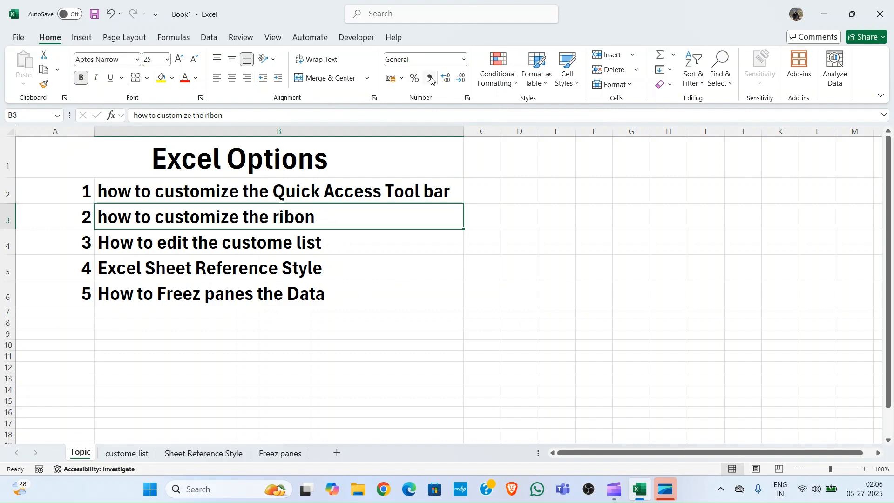
{"action": "left_click", "coordinate": [497, 68]}
{"action": "left_click", "coordinate": [463, 116]}
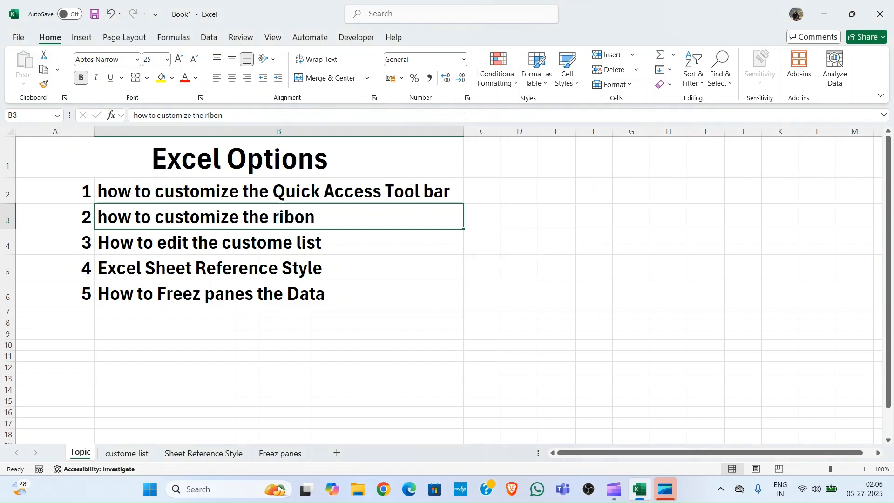
Examine the commands on the Insert, Page Layout, Formulas, Data and Review ribbon tabs, ending on Home.
{"action": "left_click", "coordinate": [88, 43]}
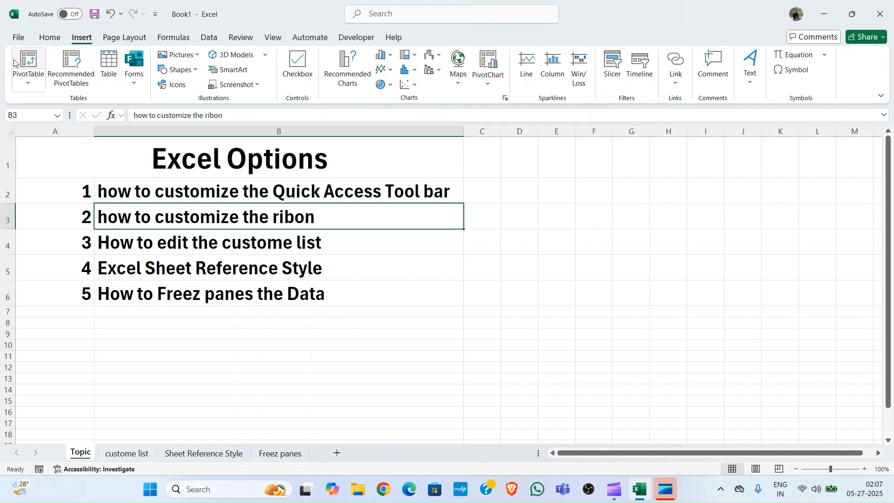
{"action": "left_click", "coordinate": [126, 41]}
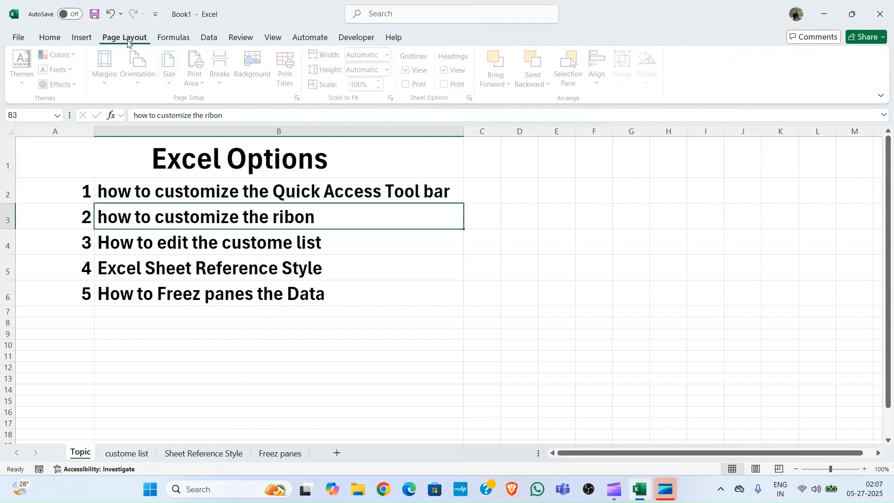
{"action": "left_click", "coordinate": [171, 40]}
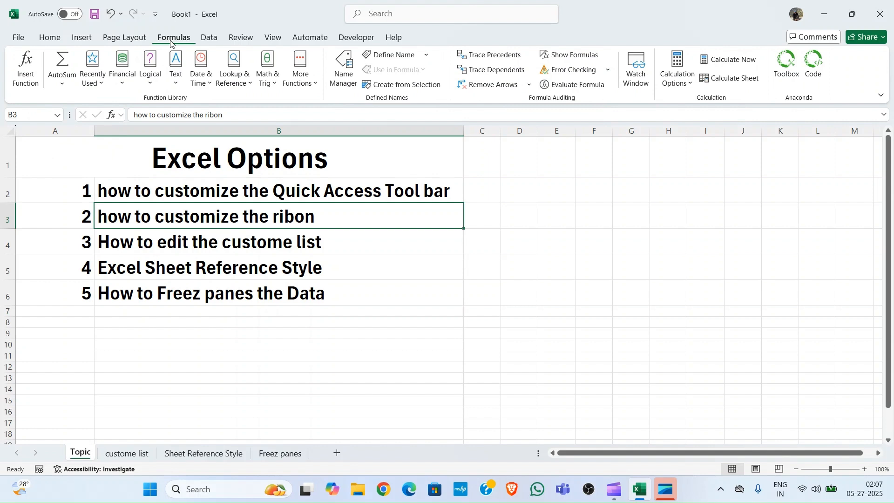
{"action": "left_click", "coordinate": [209, 40]}
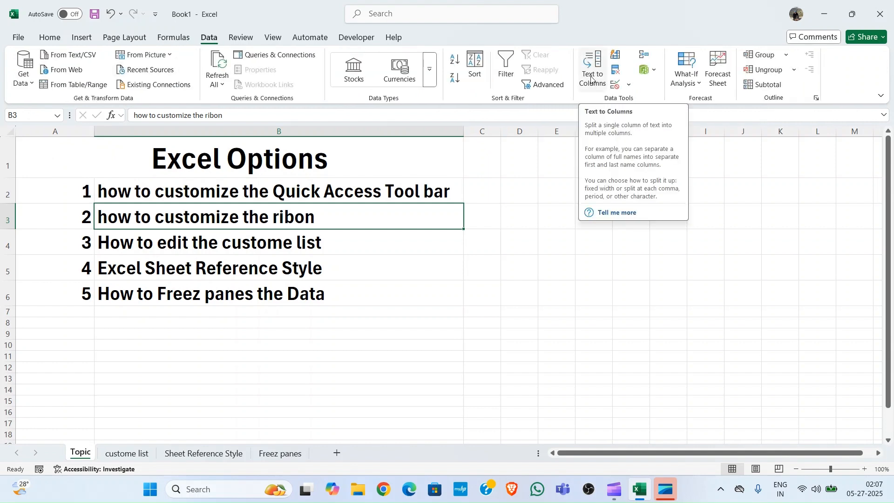
{"action": "left_click", "coordinate": [238, 40]}
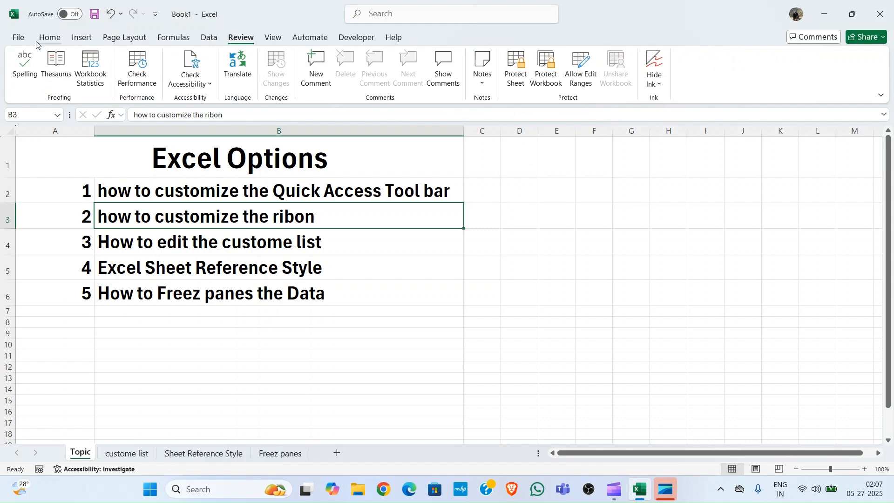
{"action": "left_click", "coordinate": [52, 41]}
{"action": "left_click", "coordinate": [81, 39]}
{"action": "left_click", "coordinate": [125, 38]}
{"action": "left_click", "coordinate": [174, 38]}
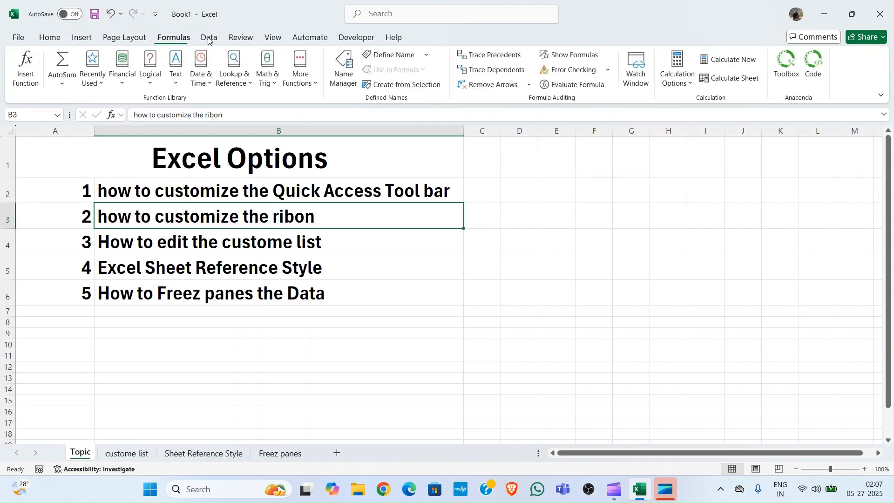
{"action": "left_click", "coordinate": [212, 40]}
{"action": "left_click", "coordinate": [49, 38]}
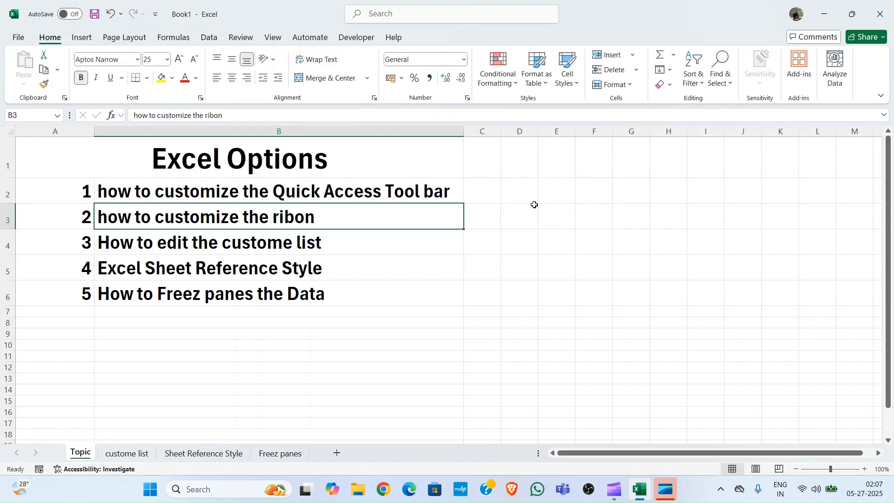
Open the Customize Ribbon settings in Excel Options and position the dialog so its whole content is in view.
{"action": "left_click", "coordinate": [361, 234]}
{"action": "left_click", "coordinate": [318, 217]}
{"action": "left_click", "coordinate": [21, 39]}
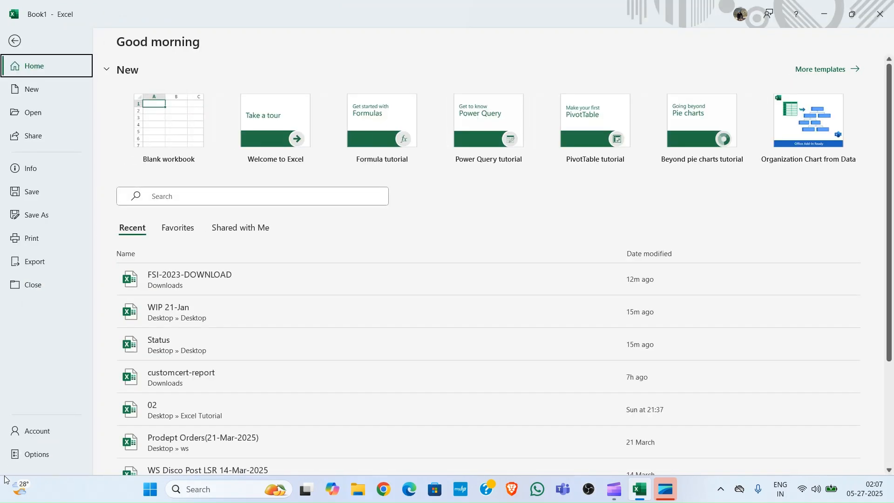
{"action": "left_click", "coordinate": [28, 454]}
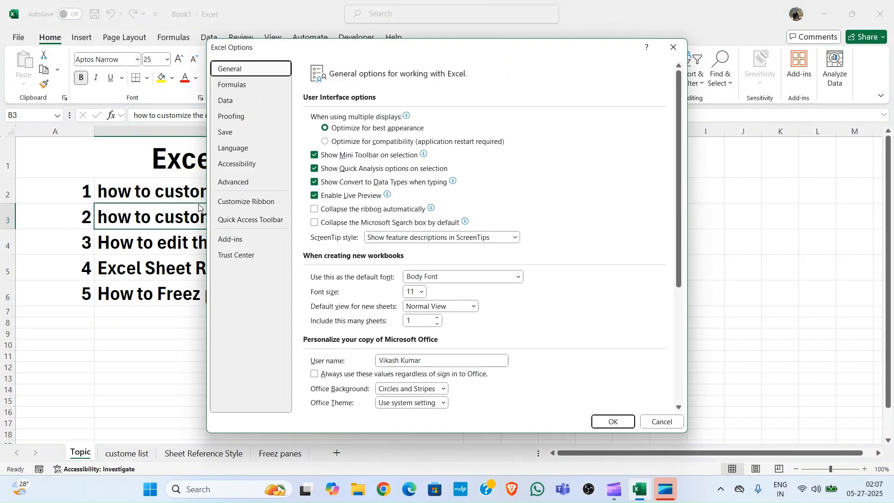
{"action": "left_click_drag", "start_coordinate": [379, 56], "coordinate": [524, 62]}
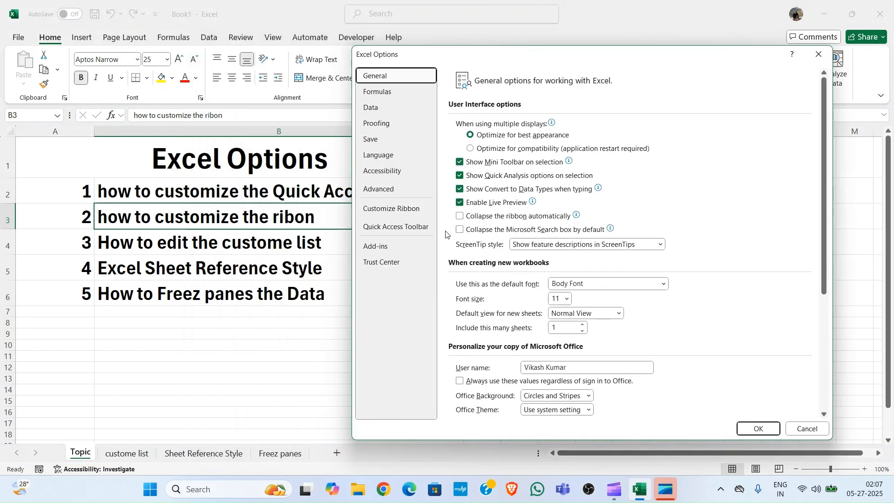
{"action": "left_click", "coordinate": [398, 213]}
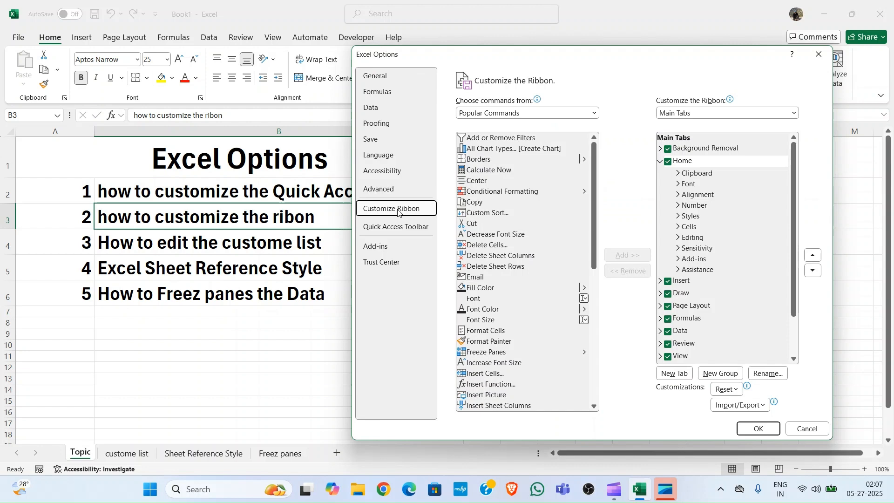
{"action": "left_click_drag", "start_coordinate": [584, 63], "coordinate": [482, 25]}
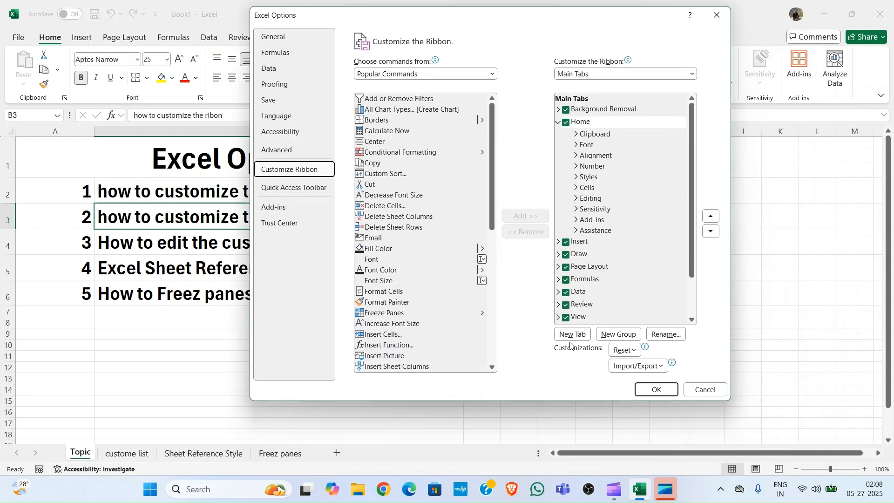
Create a custom ribbon tab after Home and rename it MyTab.
{"action": "left_click", "coordinate": [559, 123]}
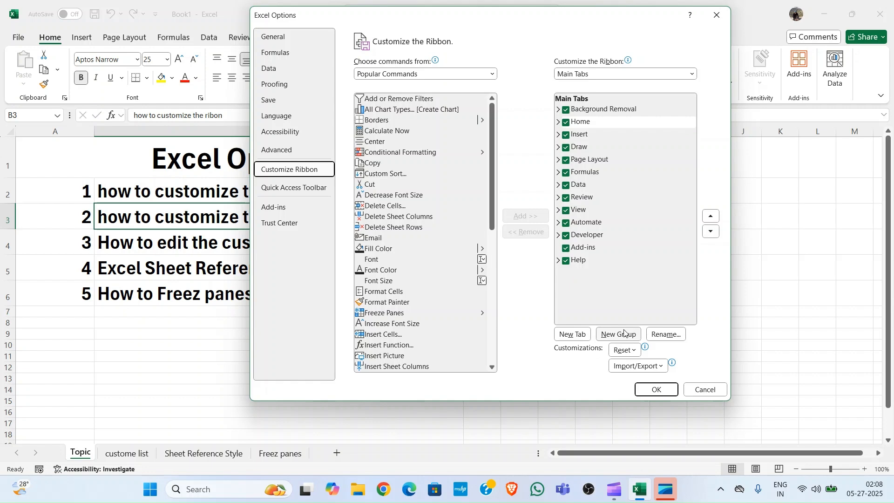
{"action": "left_click", "coordinate": [570, 335]}
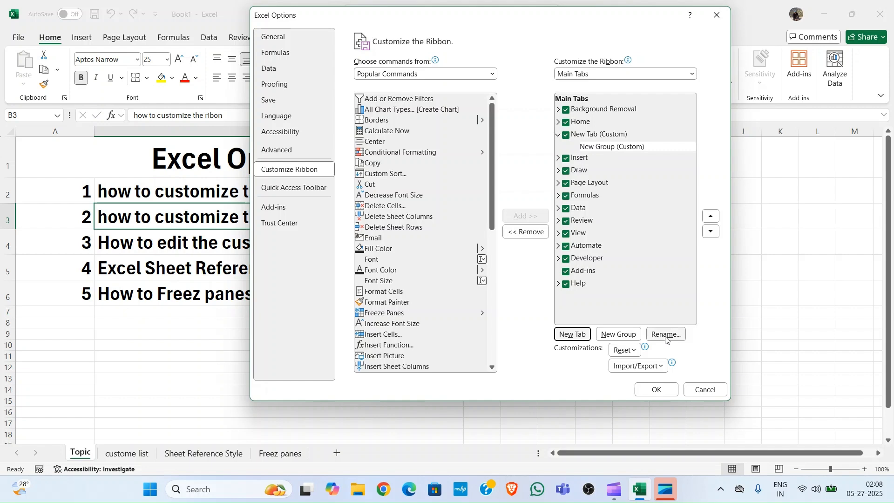
{"action": "left_click", "coordinate": [585, 136]}
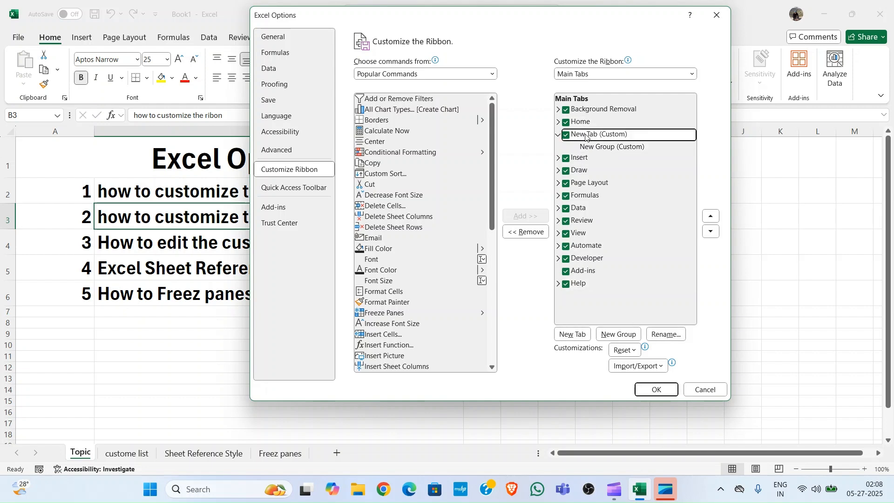
{"action": "right_click", "coordinate": [586, 136]}
{"action": "left_click", "coordinate": [613, 183]}
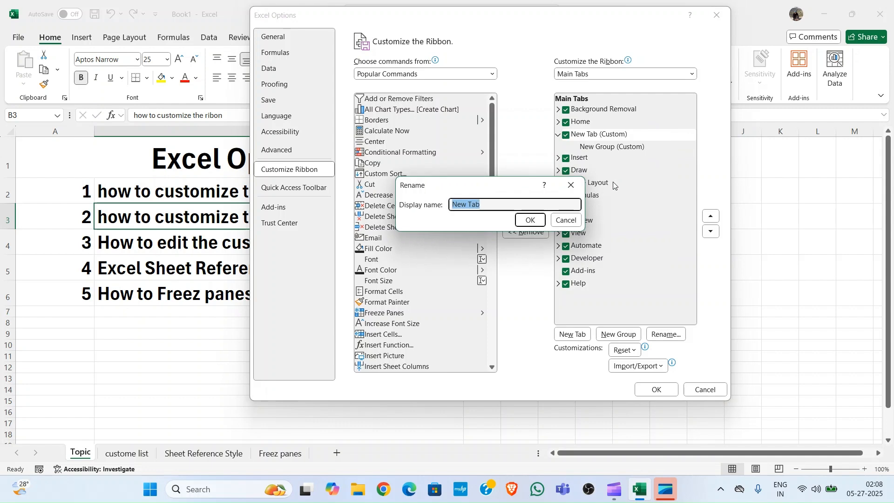
{"action": "type", "text": "ho"}
{"action": "key", "text": "BackSpace"}
{"action": "key", "text": "BackSpace"}
{"action": "type", "text": "MyTab"}
{"action": "left_click", "coordinate": [530, 220]}
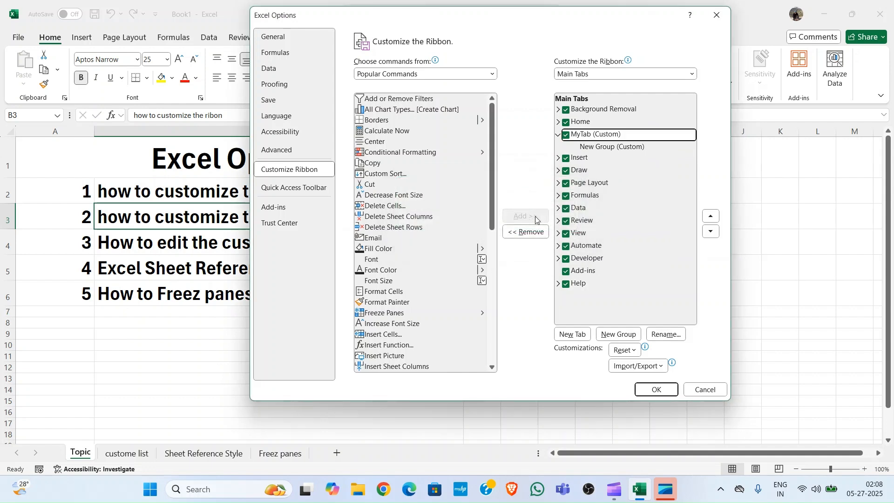
Rename the new custom group inside MyTab as MyOption.
{"action": "left_click", "coordinate": [613, 147]}
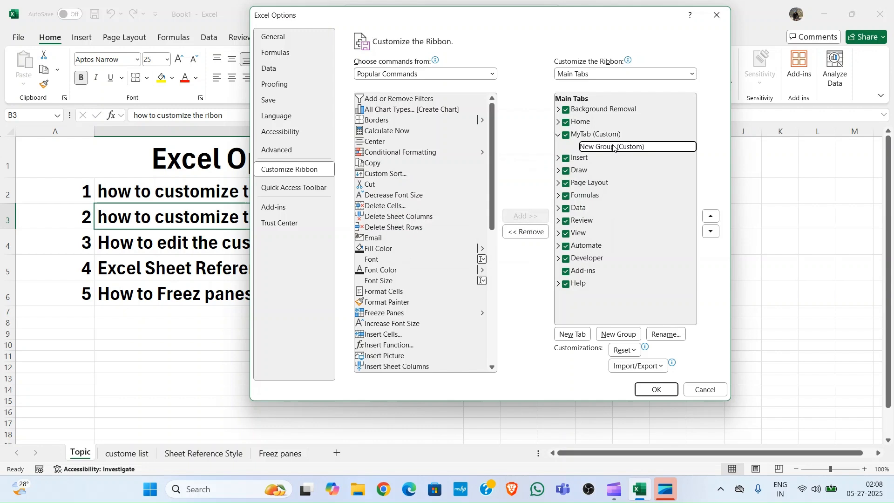
{"action": "left_click", "coordinate": [596, 136]}
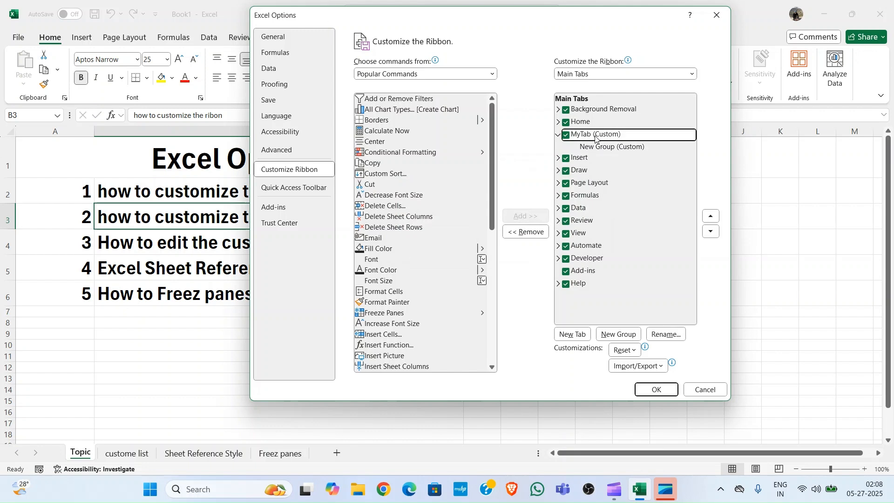
{"action": "left_click", "coordinate": [596, 148]}
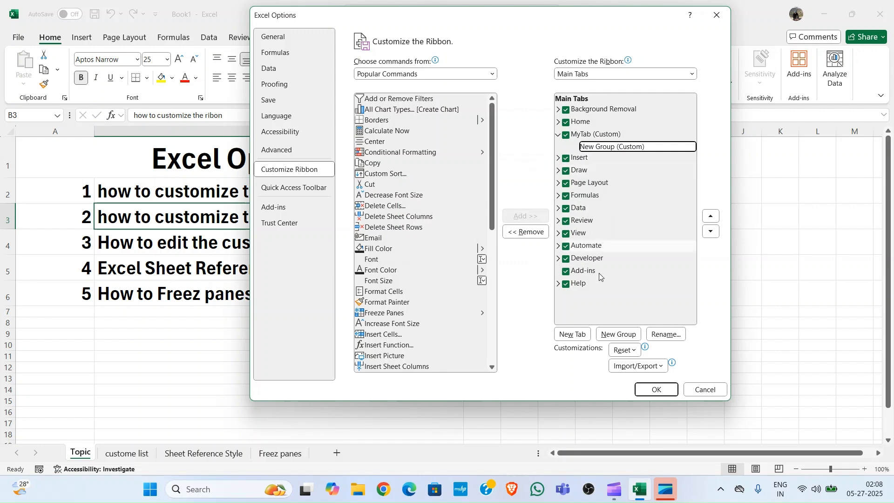
{"action": "left_click", "coordinate": [670, 336]}
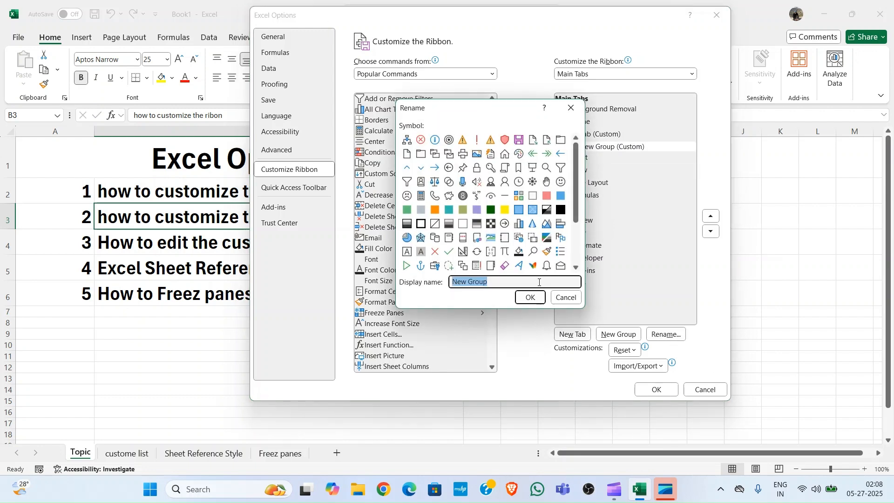
{"action": "type", "text": "MyOption"}
{"action": "left_click", "coordinate": [530, 297]}
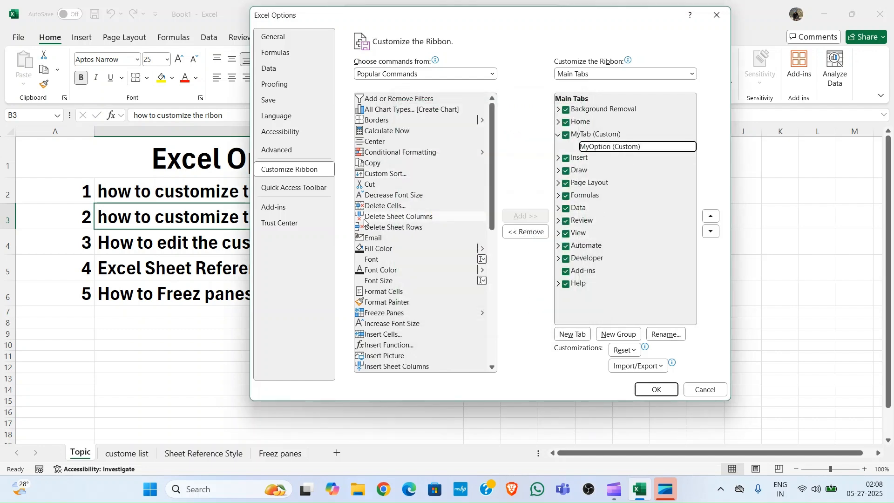
Add the Conditional Formatting and Borders commands from Popular Commands to the MyOption group.
{"action": "left_click", "coordinate": [398, 153]}
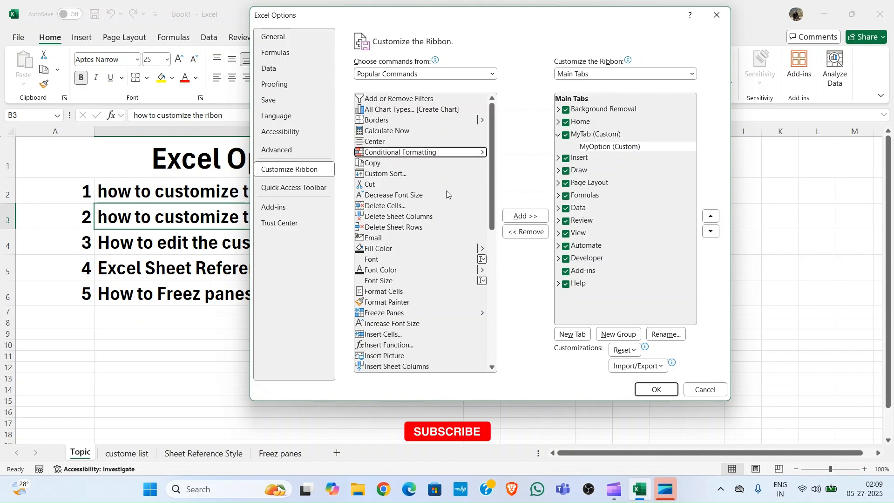
{"action": "left_click", "coordinate": [526, 216]}
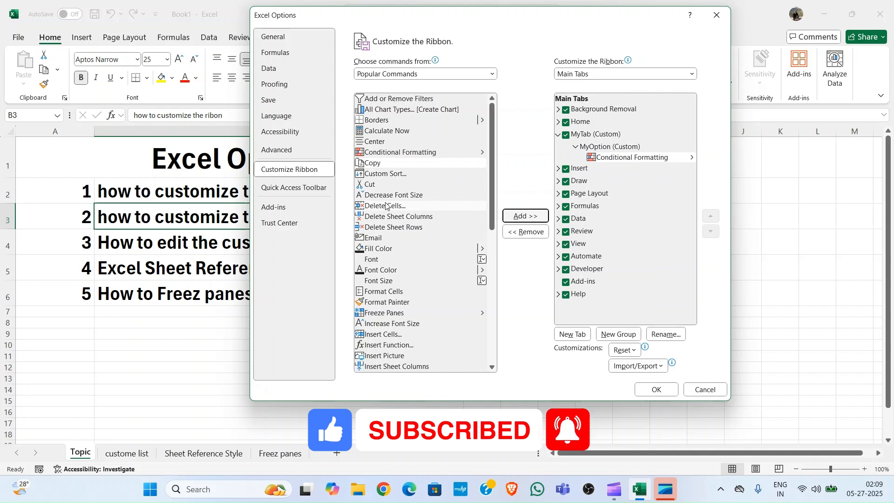
{"action": "scroll", "coordinate": [386, 205], "scroll_direction": "down", "scroll_amount": 2}
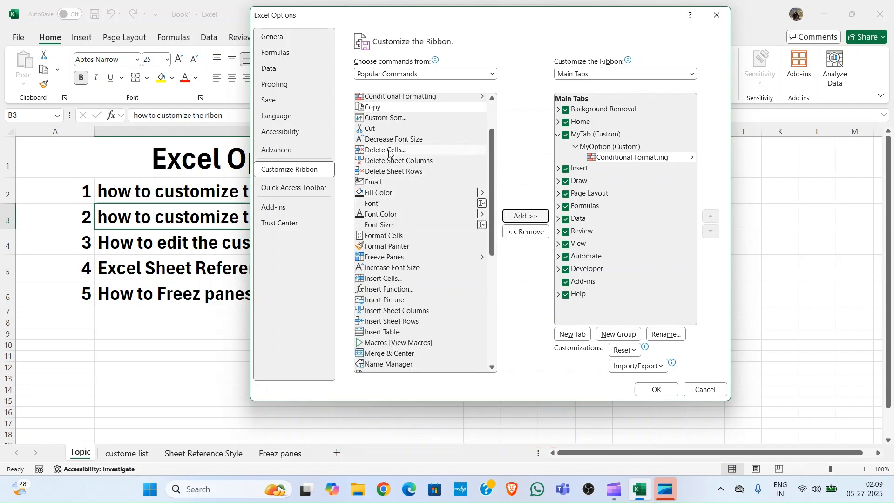
{"action": "scroll", "coordinate": [386, 166], "scroll_direction": "up", "scroll_amount": 2}
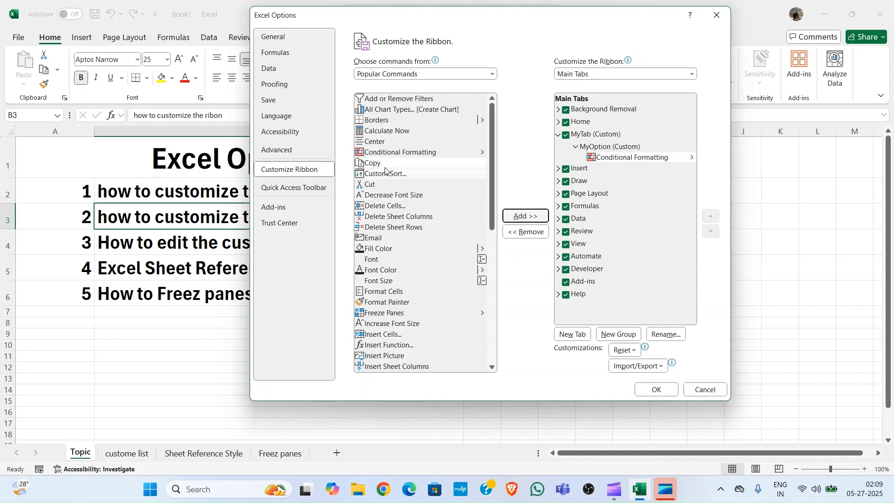
{"action": "left_click", "coordinate": [389, 131]}
{"action": "left_click", "coordinate": [389, 120]}
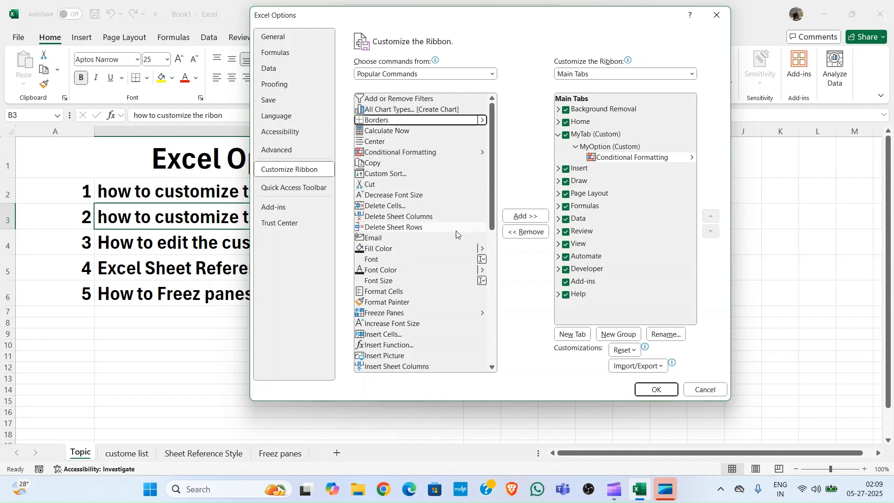
{"action": "left_click", "coordinate": [525, 216]}
Add the All Chart Types and Delete Cells commands to the MyOption group and apply the ribbon customization.
{"action": "left_click", "coordinate": [375, 111]}
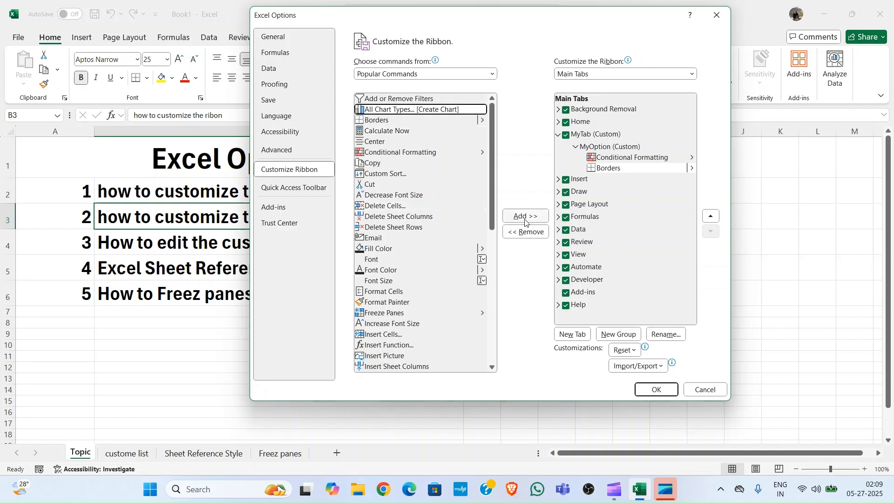
{"action": "left_click", "coordinate": [539, 216]}
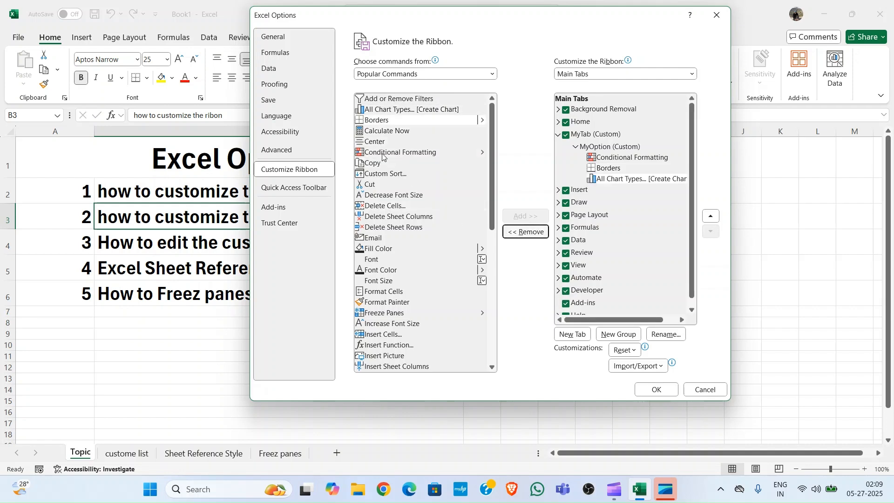
{"action": "left_click", "coordinate": [384, 206]}
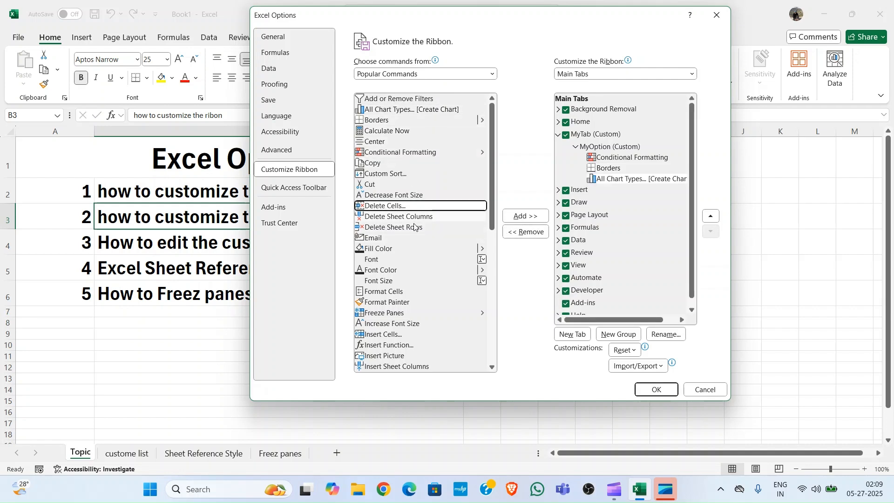
{"action": "left_click", "coordinate": [514, 220]}
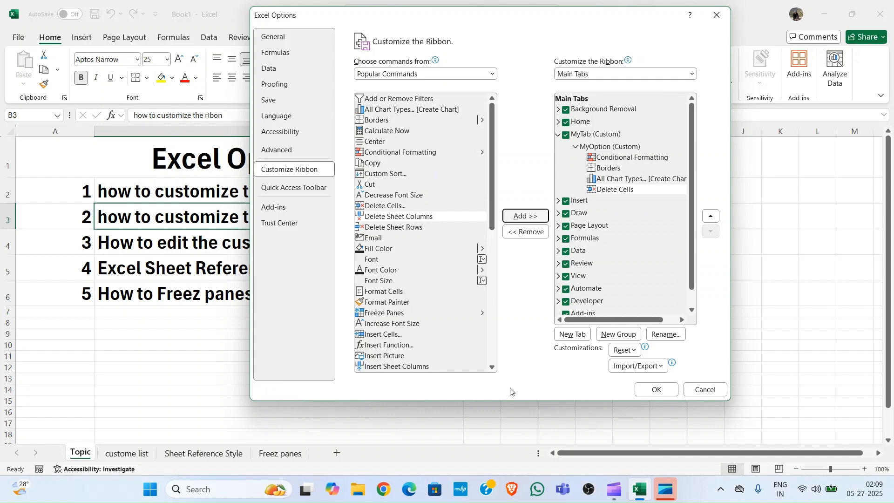
{"action": "left_click", "coordinate": [645, 388]}
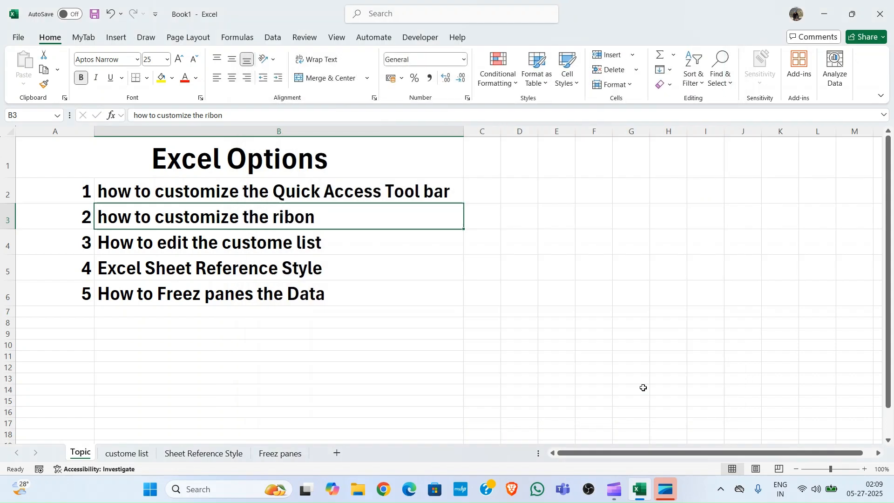
Examine the MyOption commands on the custom MyTab tab and compare them with the built-in Home and Insert tabs.
{"action": "left_click", "coordinate": [85, 38]}
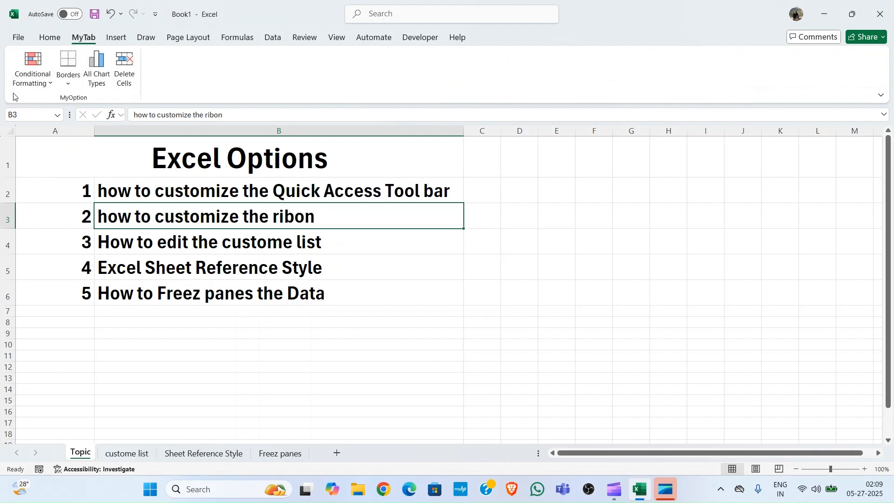
{"action": "left_click", "coordinate": [49, 38]}
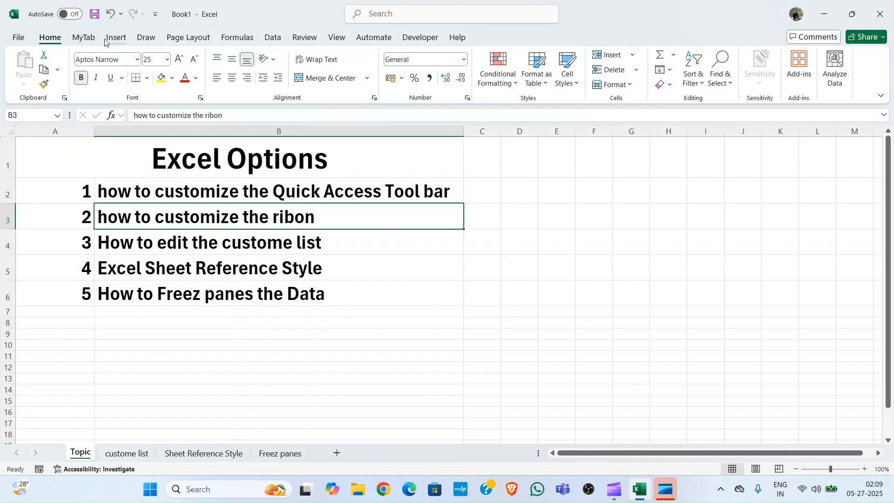
{"action": "left_click", "coordinate": [84, 38]}
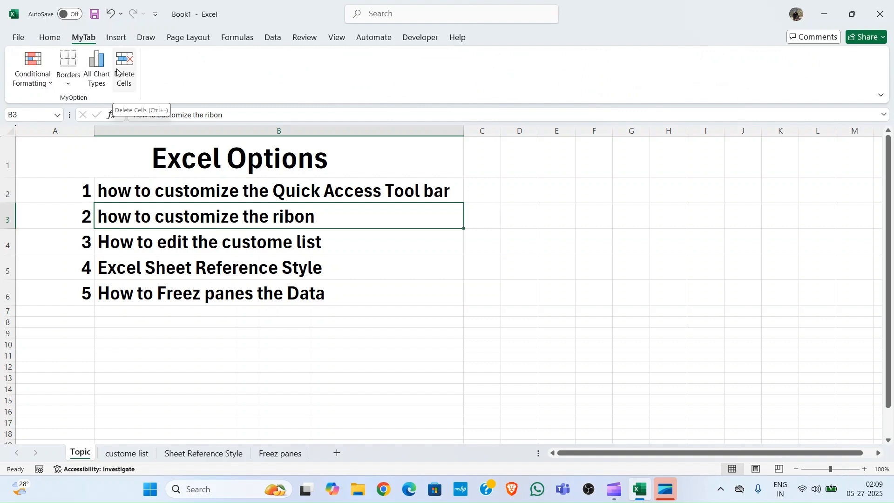
{"action": "left_click", "coordinate": [116, 37]}
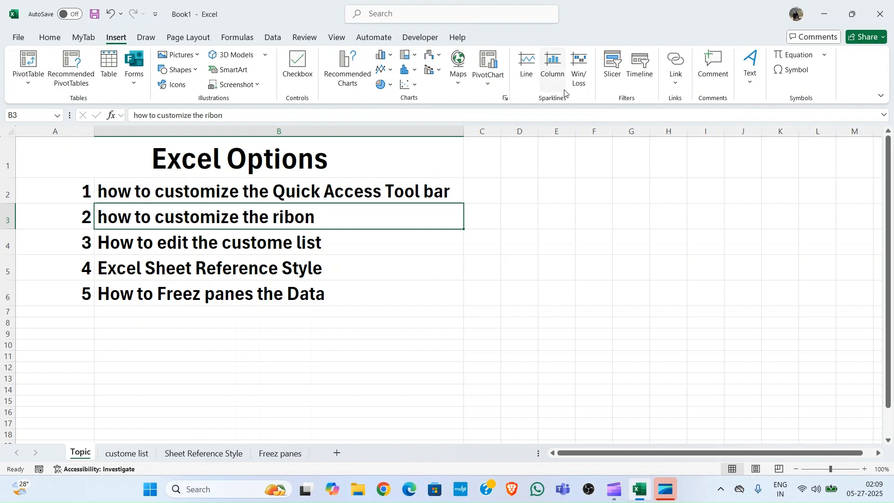
{"action": "left_click", "coordinate": [83, 38]}
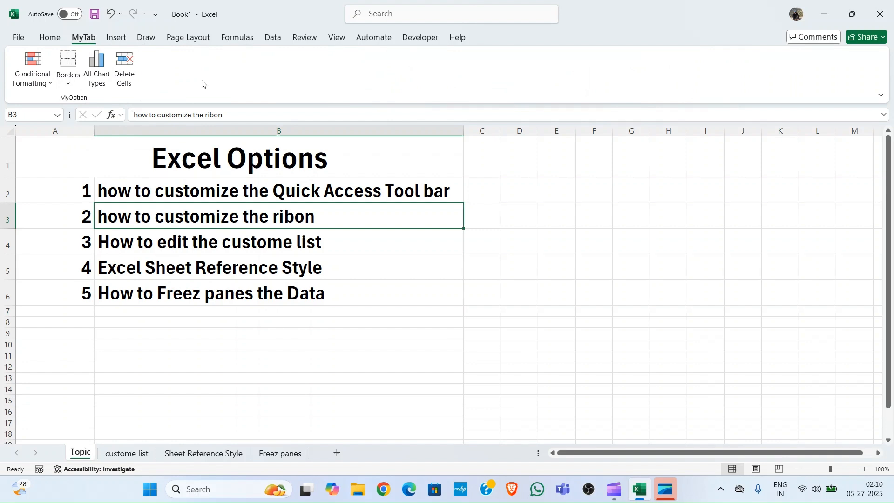
Remove the custom MyTab tab through the Customize Ribbon settings in Excel Options and apply the change.
{"action": "left_click", "coordinate": [14, 41]}
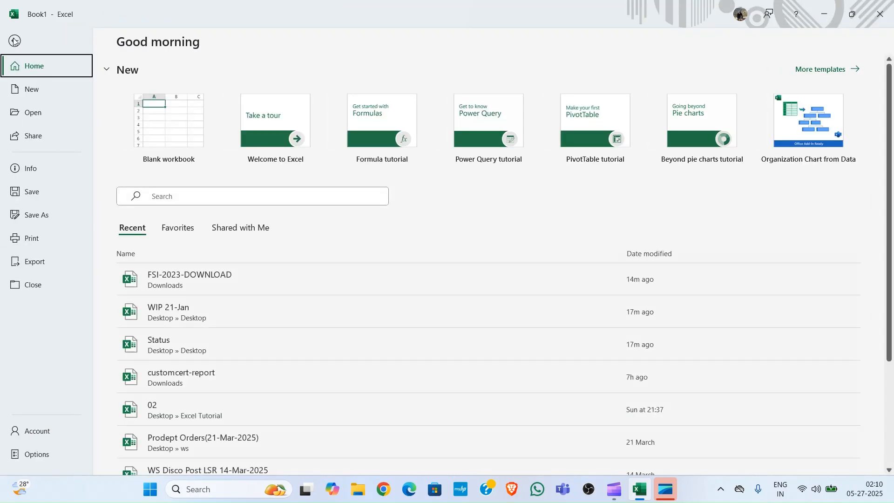
{"action": "left_click", "coordinate": [38, 455]}
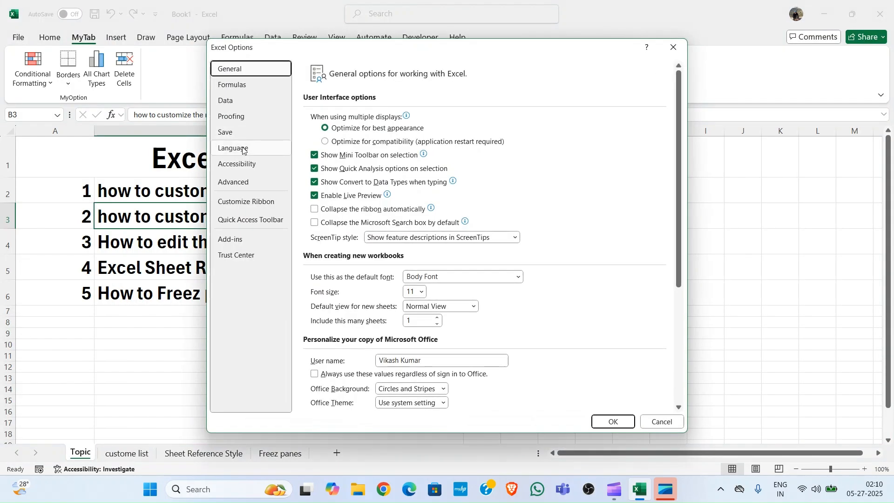
{"action": "left_click", "coordinate": [246, 205]}
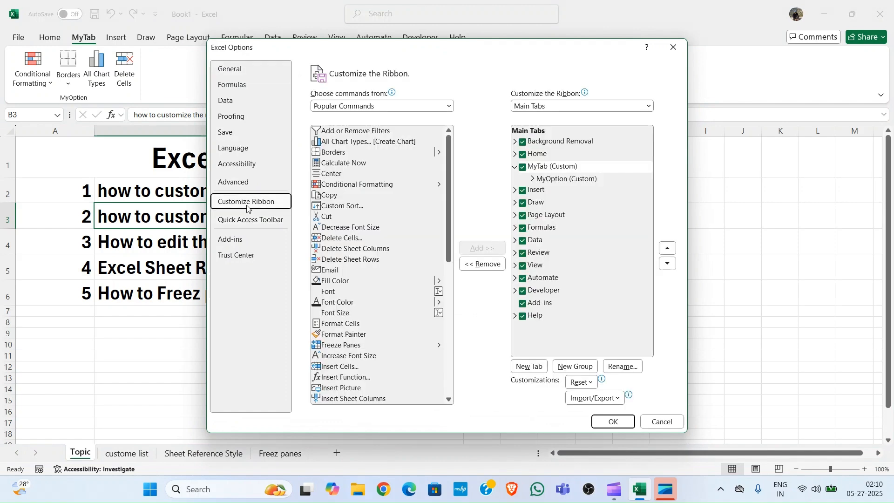
{"action": "left_click", "coordinate": [554, 169]}
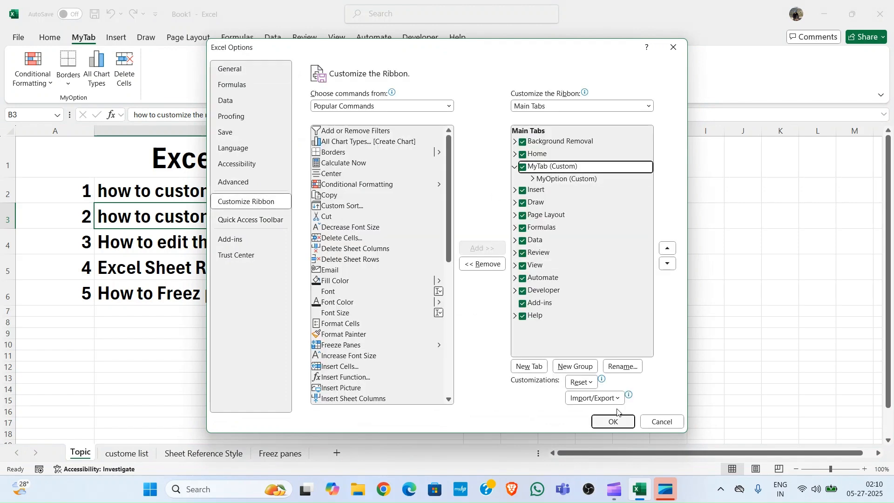
{"action": "right_click", "coordinate": [541, 171]}
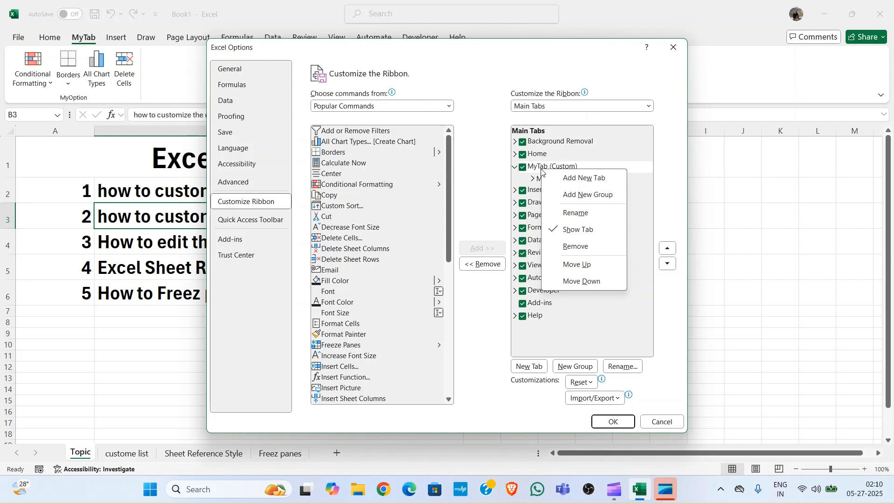
{"action": "left_click", "coordinate": [576, 246]}
{"action": "left_click", "coordinate": [612, 421]}
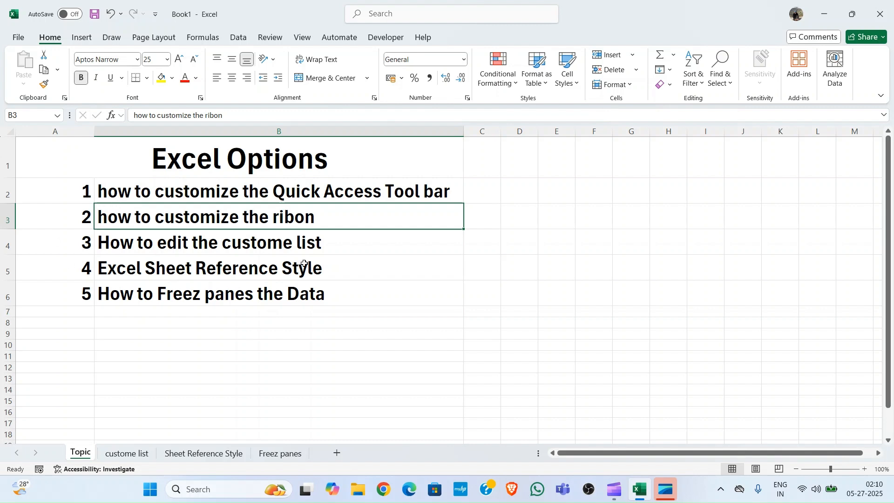
Go from the custom list topic to the custome list sheet and clear the existing month lists in columns H and I.
{"action": "left_click", "coordinate": [359, 250]}
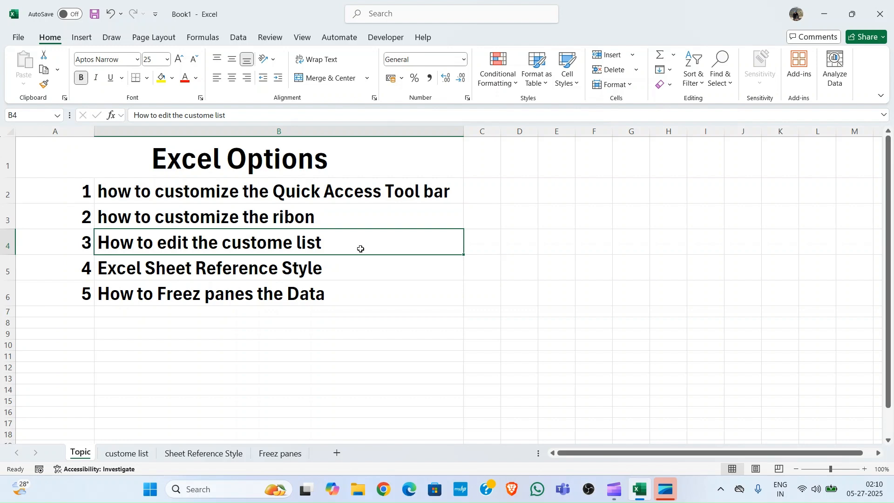
{"action": "left_click", "coordinate": [128, 454]}
{"action": "left_click", "coordinate": [289, 145]}
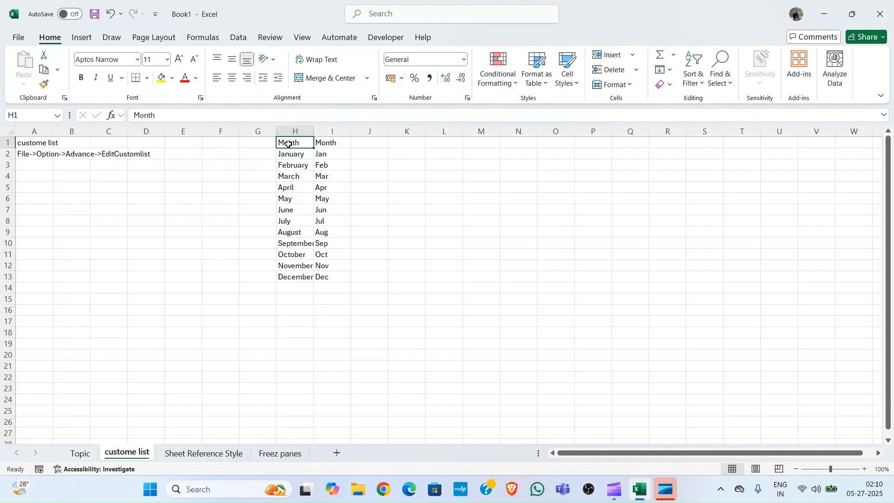
{"action": "key", "text": "ctrl+a"}
{"action": "key", "text": "Delete"}
{"action": "key", "text": "Down"}
{"action": "key", "text": "Down"}
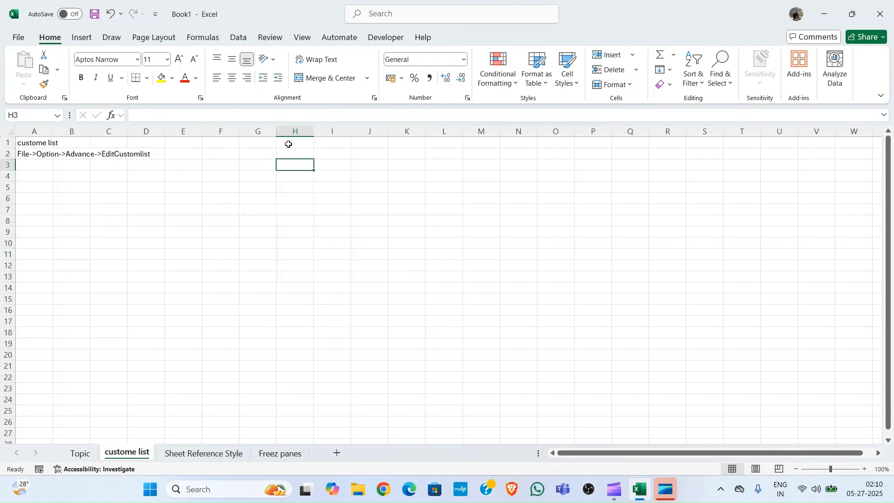
Enter the header Month in cell H1.
{"action": "left_click", "coordinate": [288, 144]}
{"action": "key", "text": "Down"}
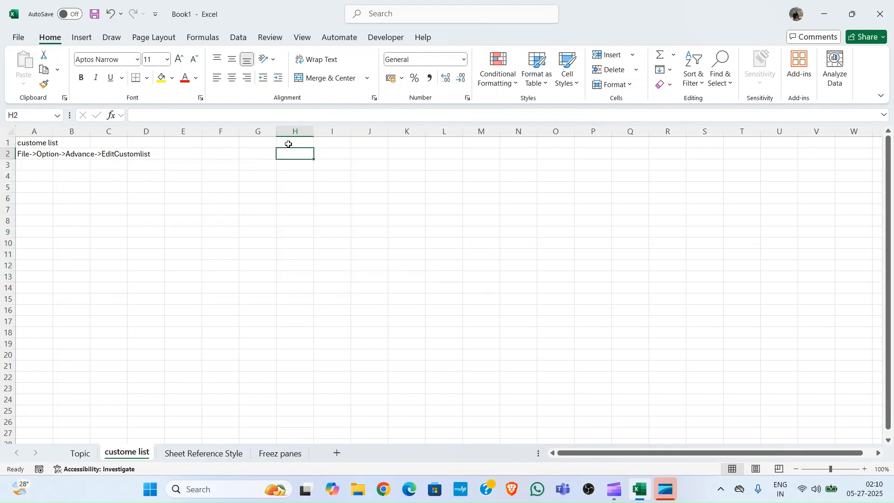
{"action": "left_click", "coordinate": [289, 144]}
{"action": "type", "text": "Month"}
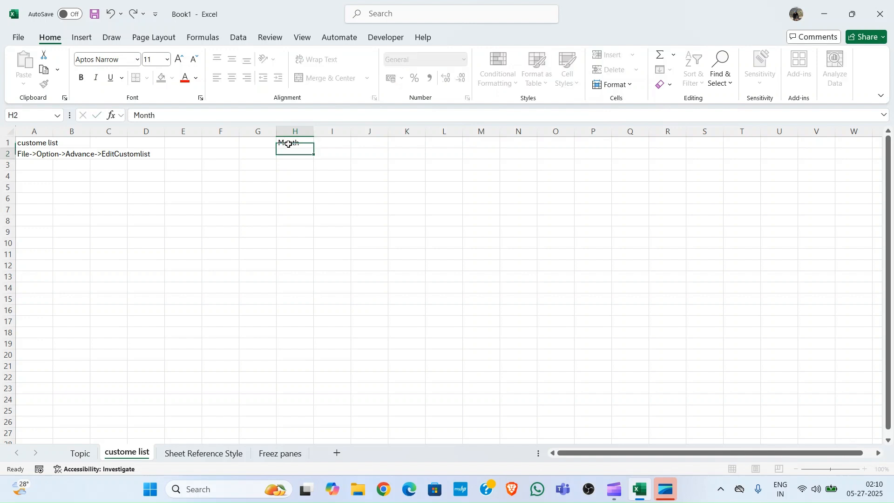
{"action": "key", "text": "Return"}
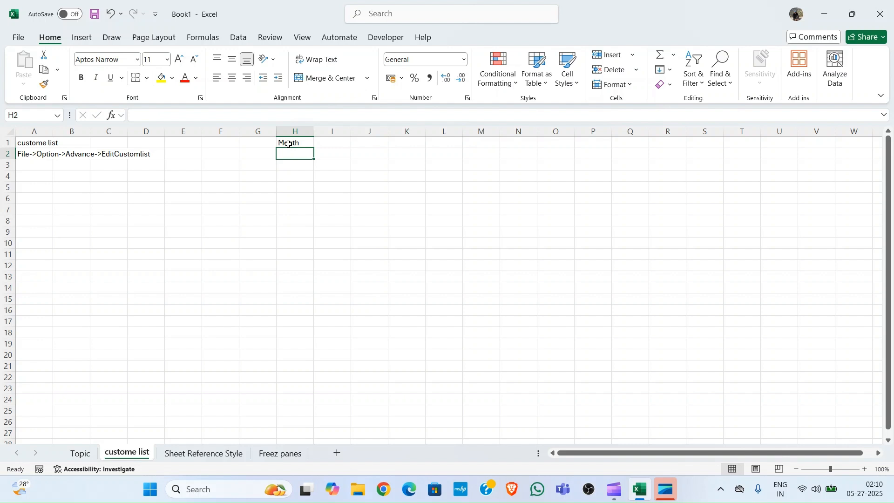
Enter January in H2 and autofill the full month names down to December in H13.
{"action": "left_click", "coordinate": [288, 144]}
{"action": "key", "text": "Down"}
{"action": "type", "text": "Jan"}
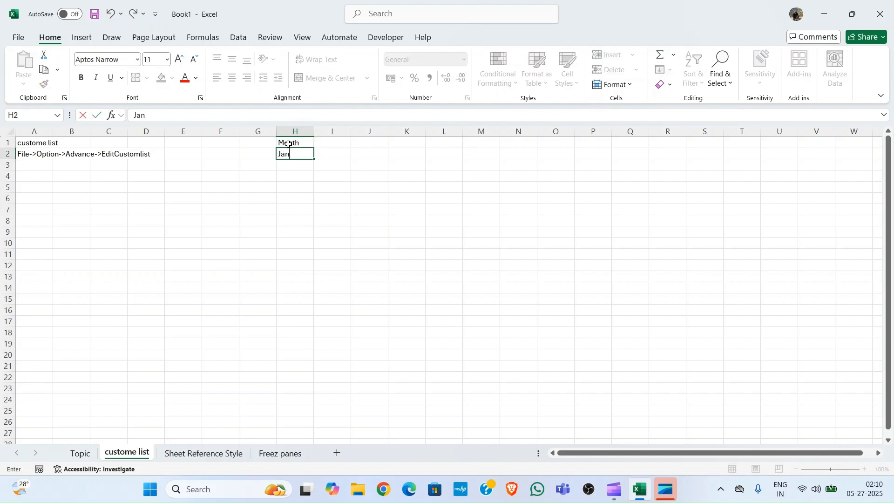
{"action": "type", "text": "uary"}
{"action": "key", "text": "Return"}
{"action": "key", "text": "Up"}
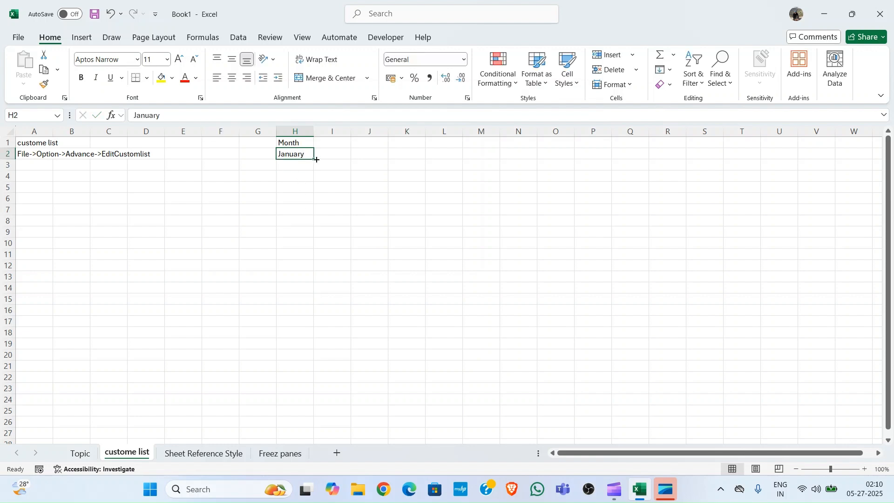
{"action": "left_click_drag", "start_coordinate": [316, 160], "coordinate": [319, 281]}
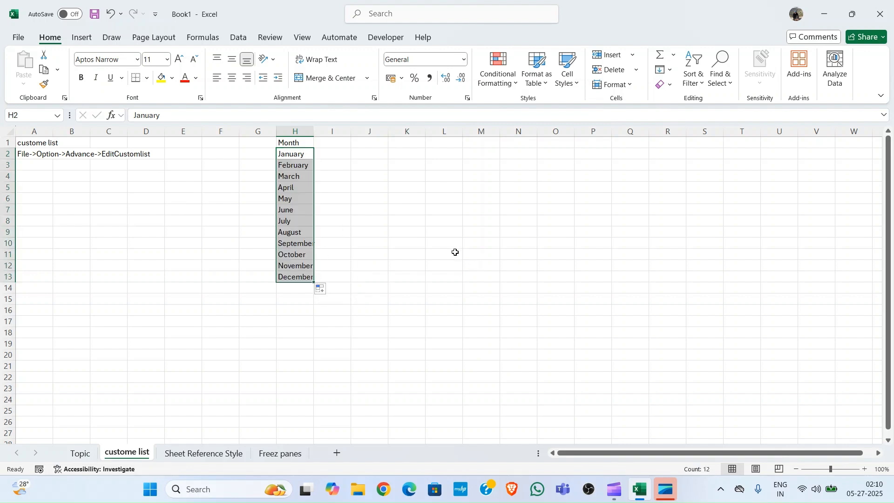
{"action": "left_click", "coordinate": [304, 278]}
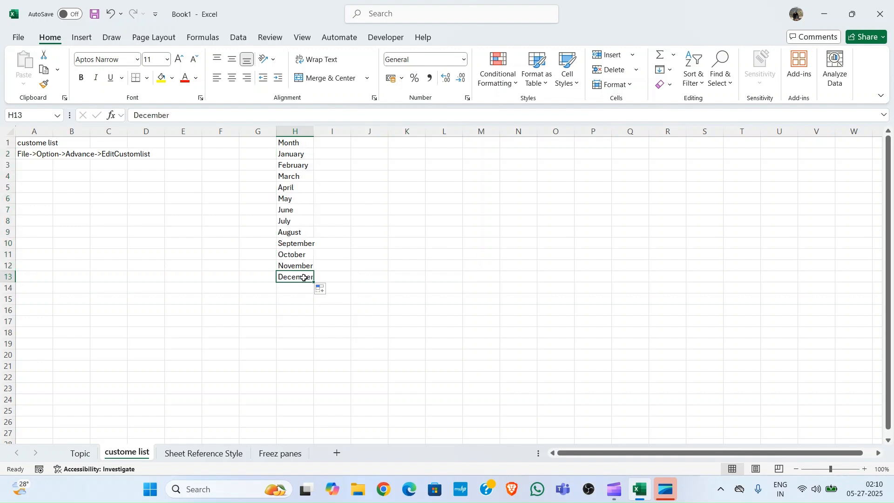
Enter the header Month in I1 and Jan in I2, and autofill the short month names down to Dec in I13.
{"action": "left_click", "coordinate": [331, 146]}
{"action": "type", "text": "Month"}
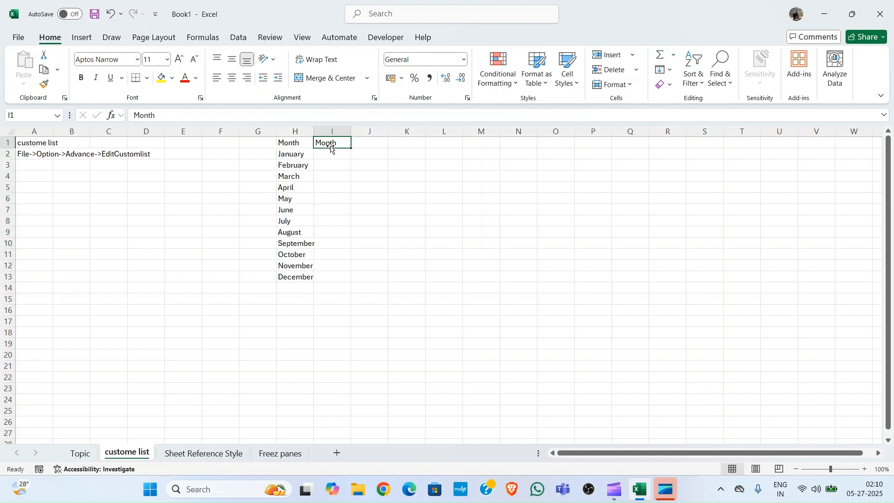
{"action": "key", "text": "Return"}
{"action": "type", "text": "Jan"}
{"action": "key", "text": "Return"}
{"action": "key", "text": "Up"}
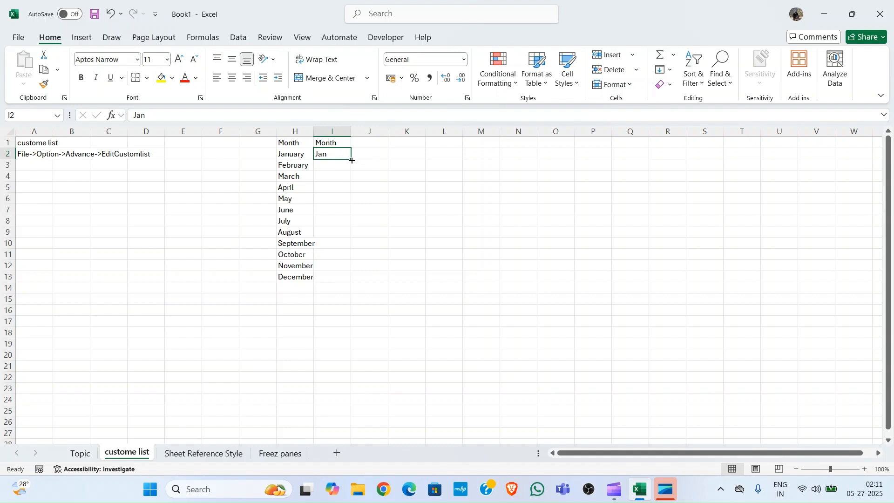
{"action": "left_click_drag", "start_coordinate": [351, 161], "coordinate": [354, 279]}
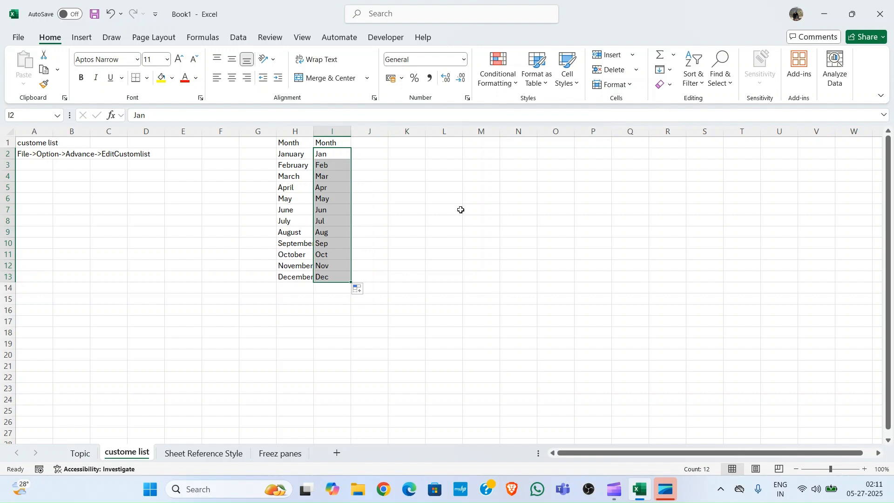
Select both month lists from January in H2 to Dec in I13 to review them.
{"action": "left_click", "coordinate": [286, 159]}
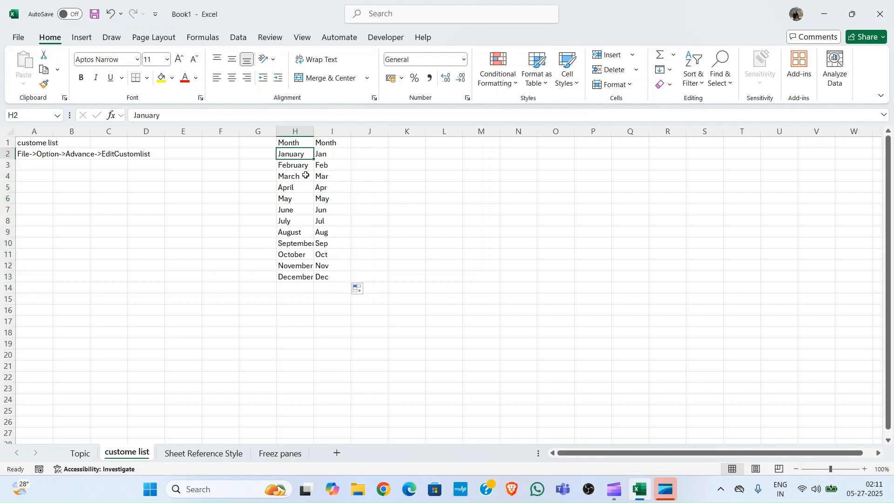
{"action": "key", "text": "ctrl+shift+Down"}
{"action": "key", "text": "shift+Right"}
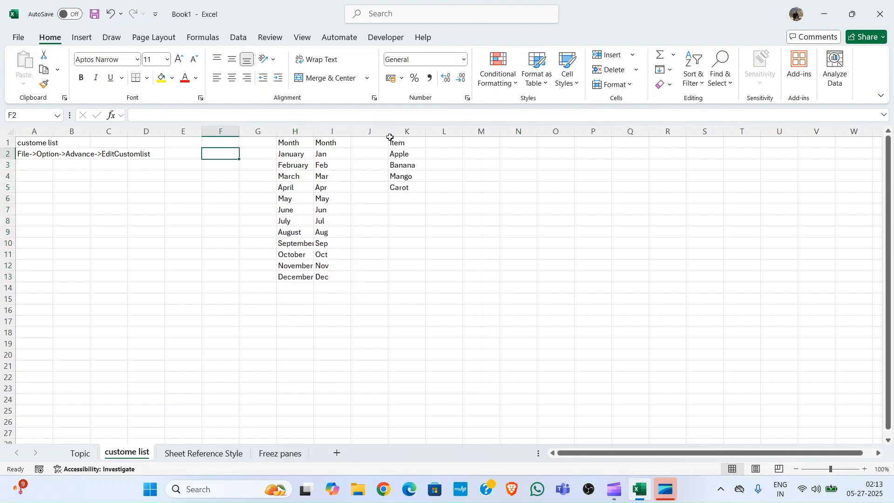
Review the Item list in K1:K5, selecting its whole range and returning to its header.
{"action": "left_click", "coordinate": [392, 142]}
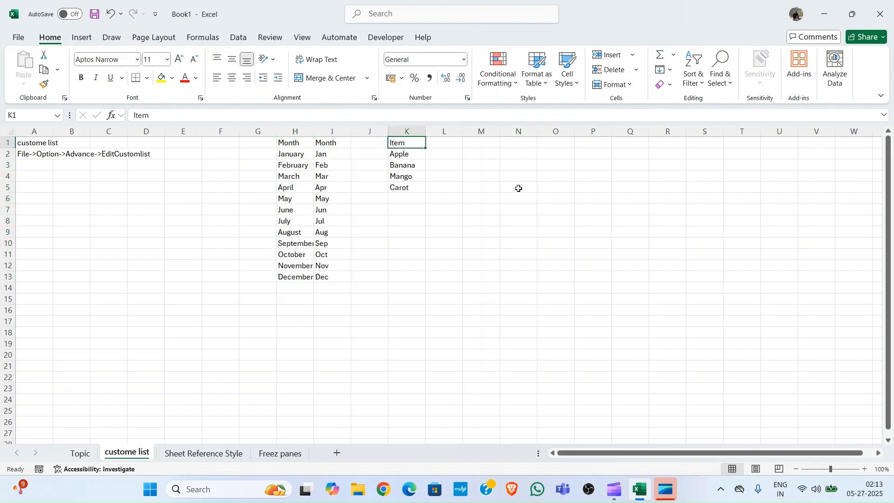
{"action": "key", "text": "ctrl+shift+Down"}
{"action": "key", "text": "ctrl+shift+Up"}
{"action": "key", "text": "Down"}
{"action": "key", "text": "Up"}
{"action": "key", "text": "ctrl+shift+Down"}
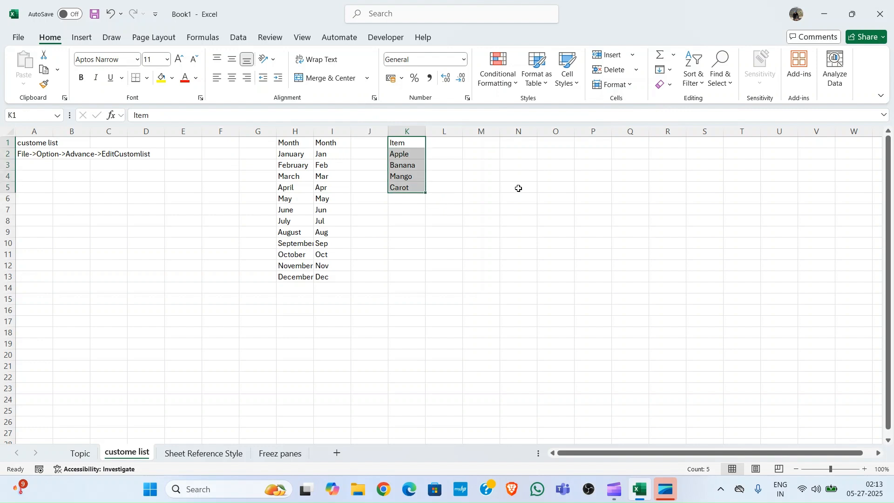
{"action": "key", "text": "Down"}
{"action": "key", "text": "Down"}
{"action": "key", "text": "Down"}
{"action": "key", "text": "Down"}
{"action": "key", "text": "ctrl+Up"}
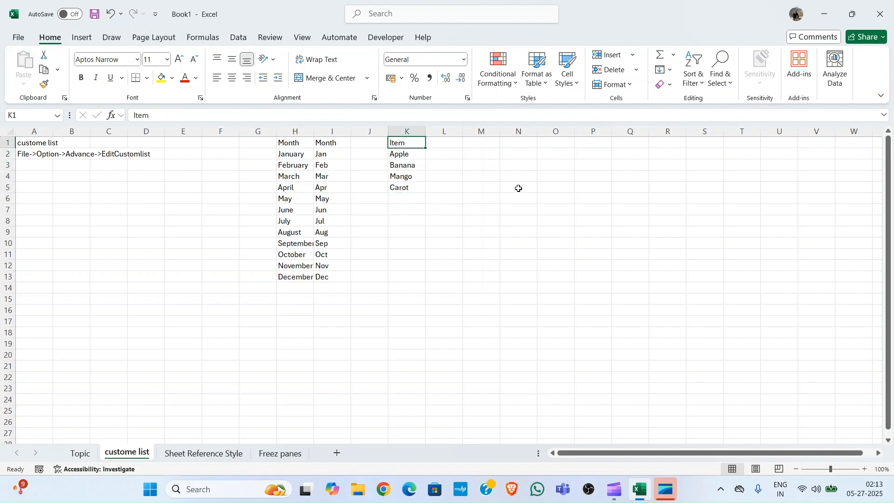
Enter Apple in M2 and try to autofill the item series down to M9.
{"action": "key", "text": "Right"}
{"action": "key", "text": "Right"}
{"action": "key", "text": "Down"}
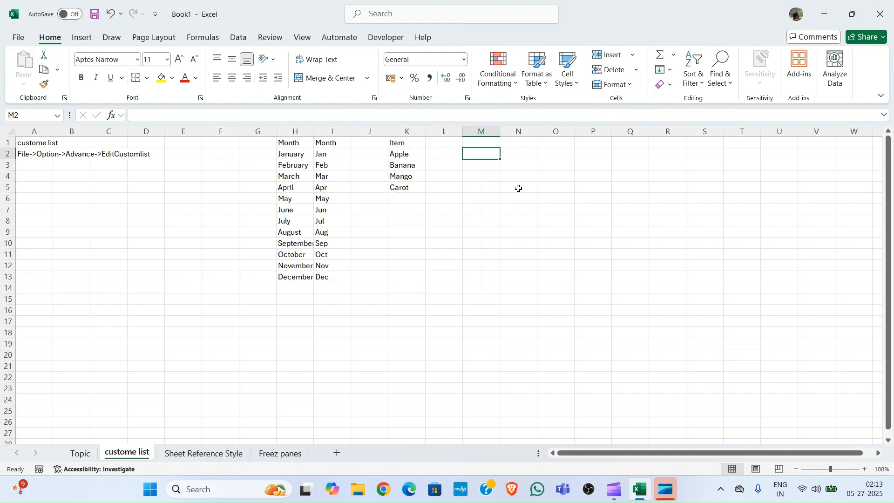
{"action": "type", "text": "Apple"}
{"action": "key", "text": "ctrl+Return"}
{"action": "left_click_drag", "start_coordinate": [500, 160], "coordinate": [501, 244]}
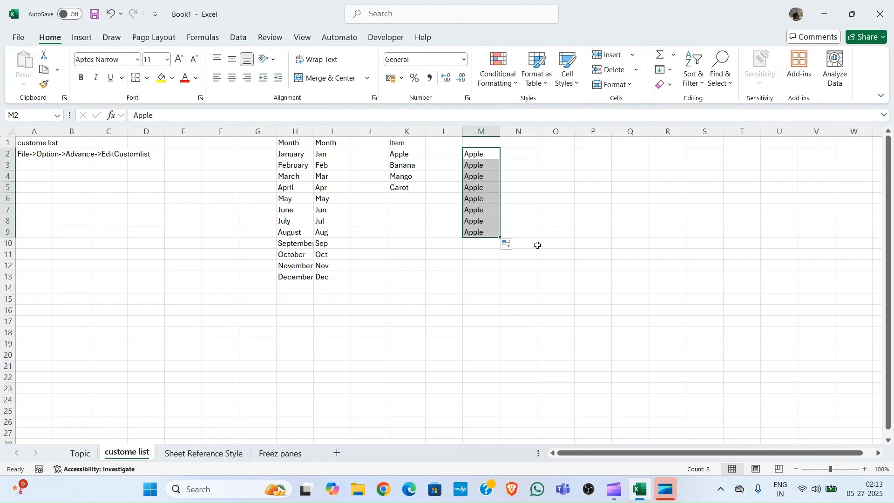
Clear the filled Apple entries from M2:M9 and return to the Item header in K1.
{"action": "key", "text": "Delete"}
{"action": "key", "text": "Up"}
{"action": "key", "text": "Left"}
{"action": "key", "text": "Left"}
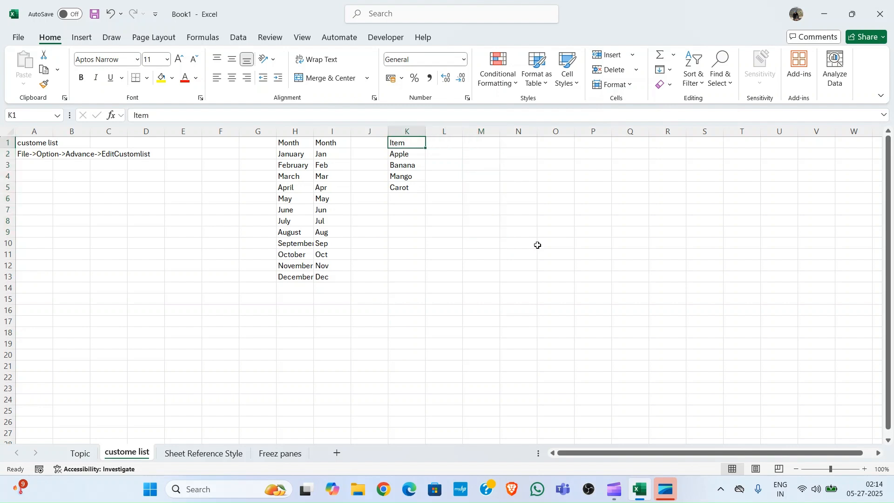
Select the items from Apple to Carot in K2:K5 to review them.
{"action": "key", "text": "Down"}
{"action": "key", "text": "shift+Down"}
{"action": "key", "text": "shift+Down"}
{"action": "key", "text": "shift+Down"}
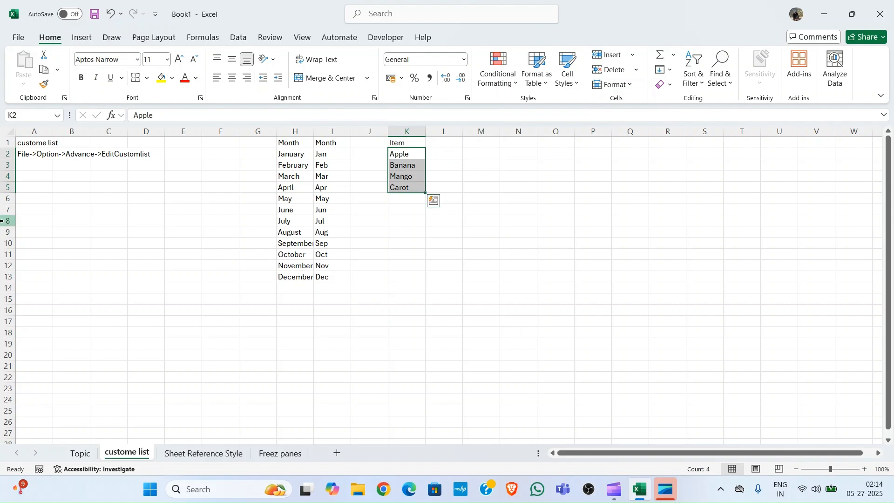
Open the custom lists editor from the advanced Excel options, following the path noted in A2.
{"action": "left_click", "coordinate": [21, 153]}
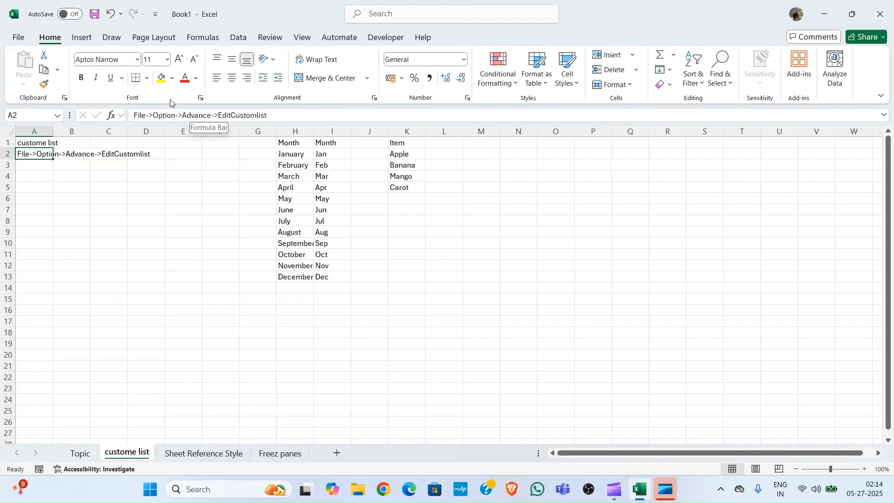
{"action": "left_click", "coordinate": [17, 42]}
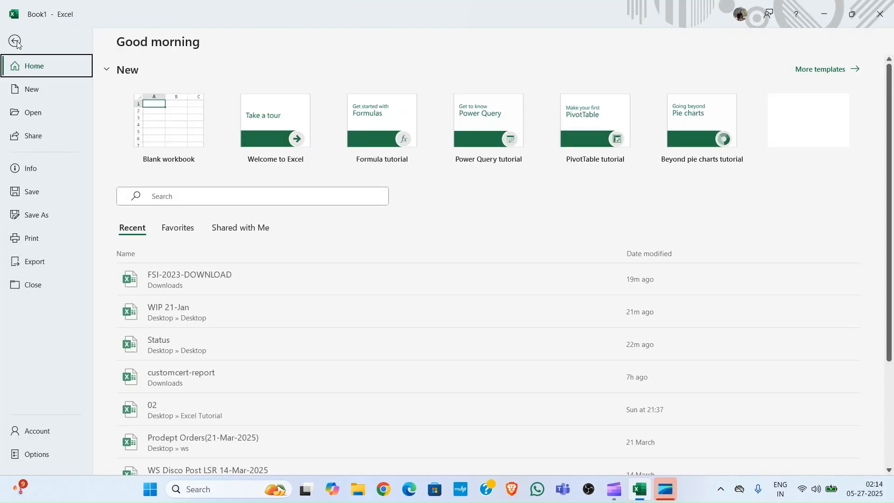
{"action": "left_click", "coordinate": [35, 455]}
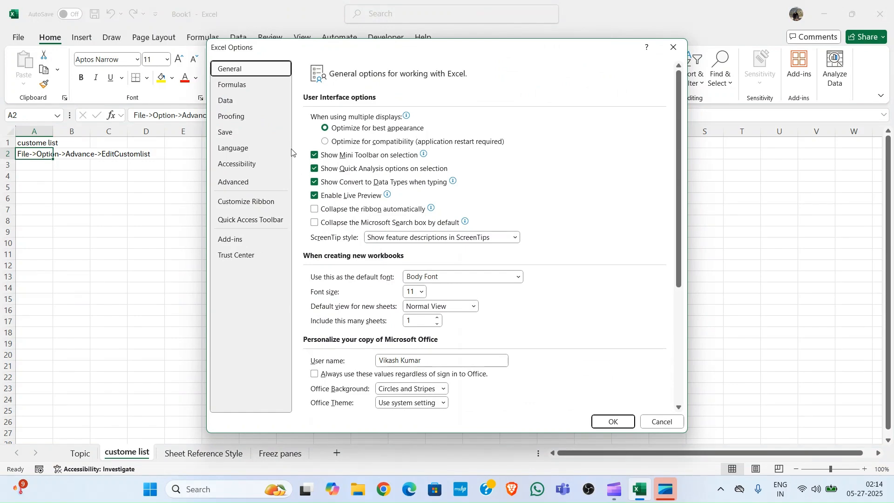
{"action": "left_click", "coordinate": [238, 182]}
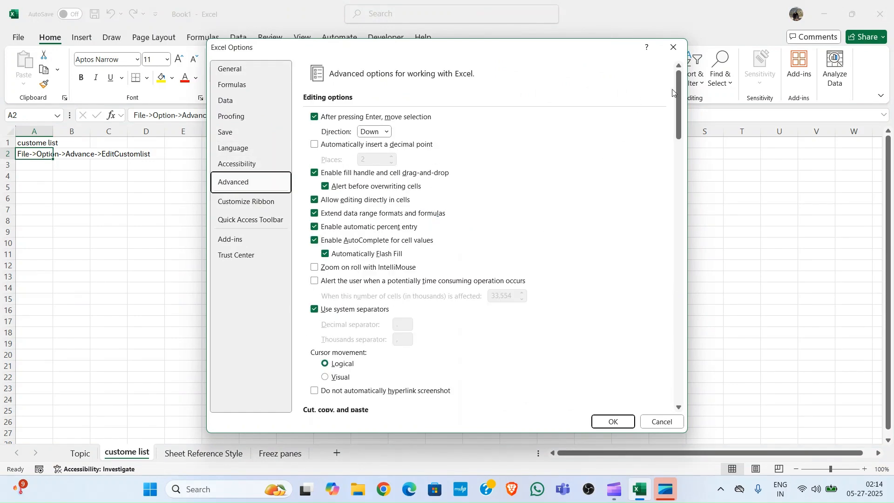
{"action": "scroll", "coordinate": [551, 385], "scroll_direction": "down", "scroll_amount": 20}
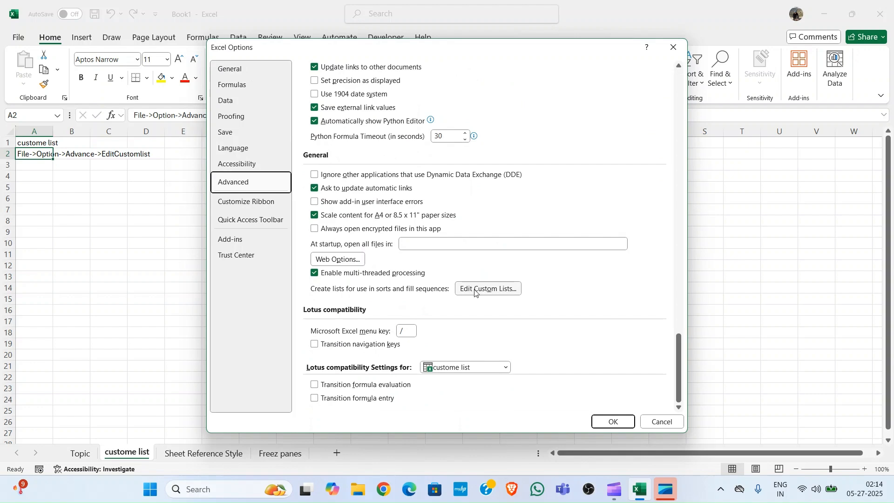
{"action": "left_click", "coordinate": [474, 291]}
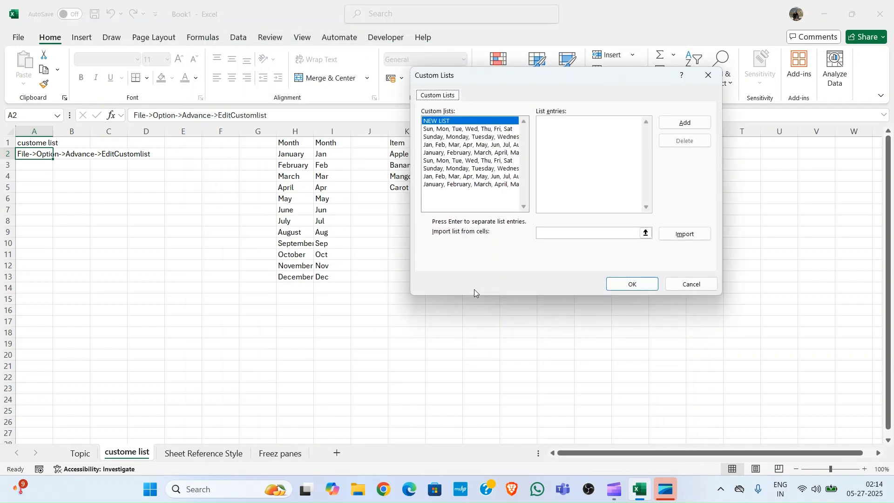
Add a new custom list with the entries Apple, Banana, Mango and Carot.
{"action": "left_click", "coordinate": [587, 148]}
{"action": "left_click_drag", "start_coordinate": [539, 77], "coordinate": [589, 100]}
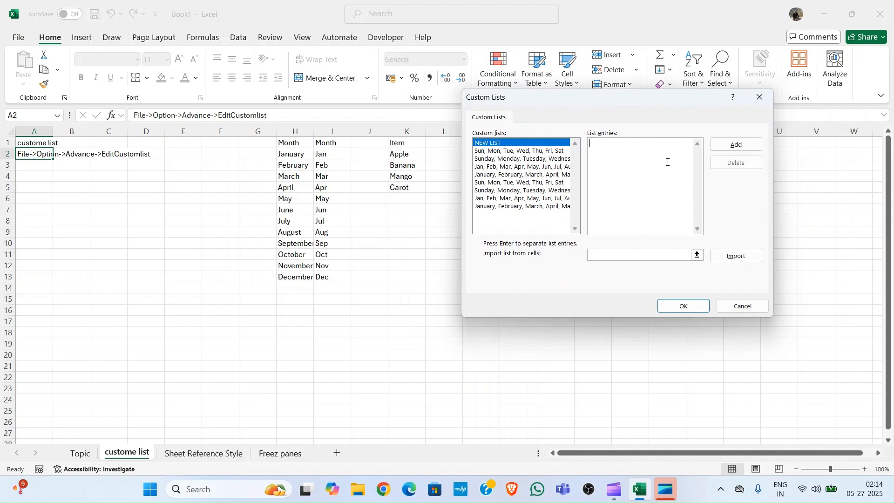
{"action": "type", "text": "App"}
{"action": "type", "text": "Banana"}
{"action": "key", "text": "Return"}
{"action": "type", "text": "Mango"}
{"action": "key", "text": "Return"}
{"action": "type", "text": "Carot"}
{"action": "key", "text": "BackSpace"}
{"action": "key", "text": "BackSpace"}
{"action": "key", "text": "BackSpace"}
{"action": "key", "text": "BackSpace"}
{"action": "type", "text": "aro"}
{"action": "left_click", "coordinate": [739, 145]}
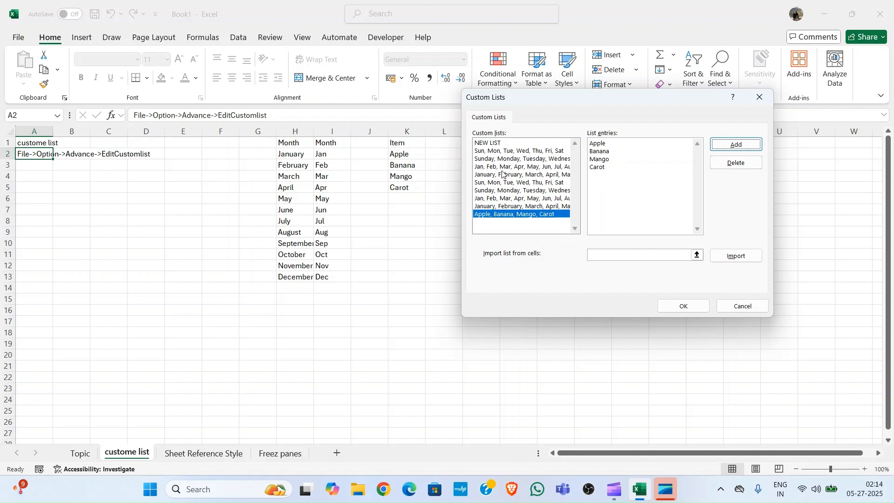
Compare the built-in Sun, Mon, Tue list with the new Apple list, and accept the custom lists and Excel Options.
{"action": "left_click", "coordinate": [503, 152]}
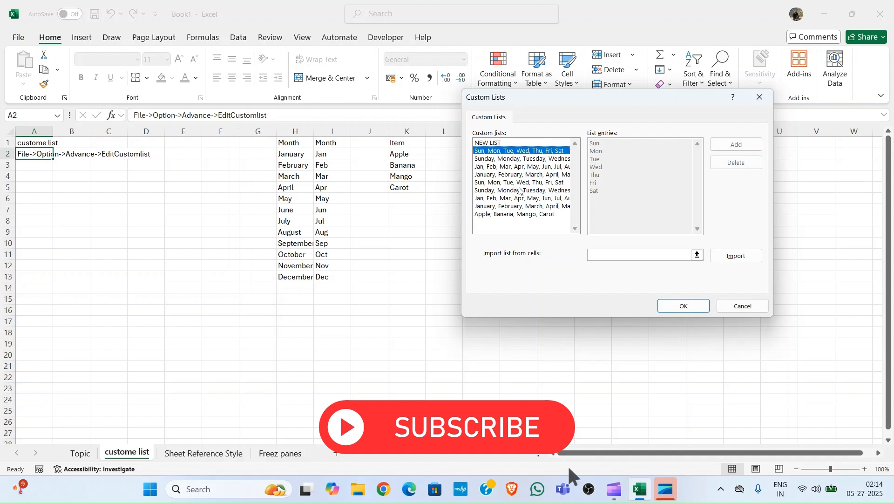
{"action": "left_click", "coordinate": [511, 215]}
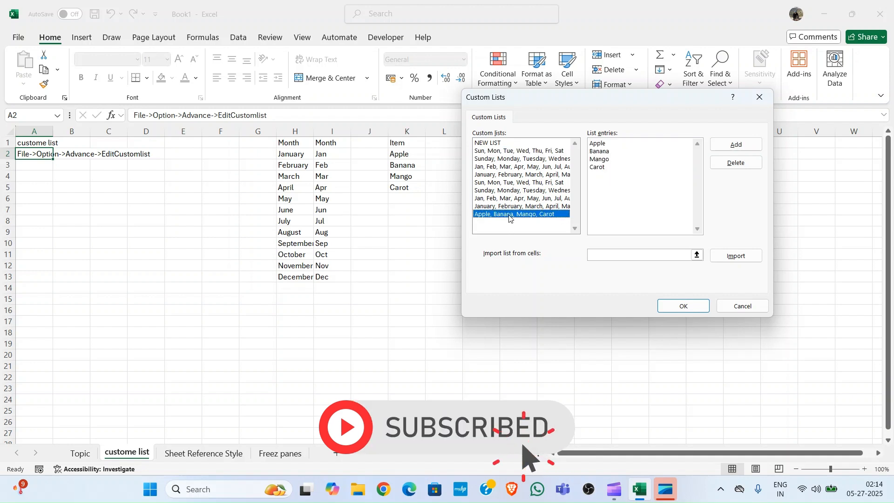
{"action": "left_click", "coordinate": [618, 148]}
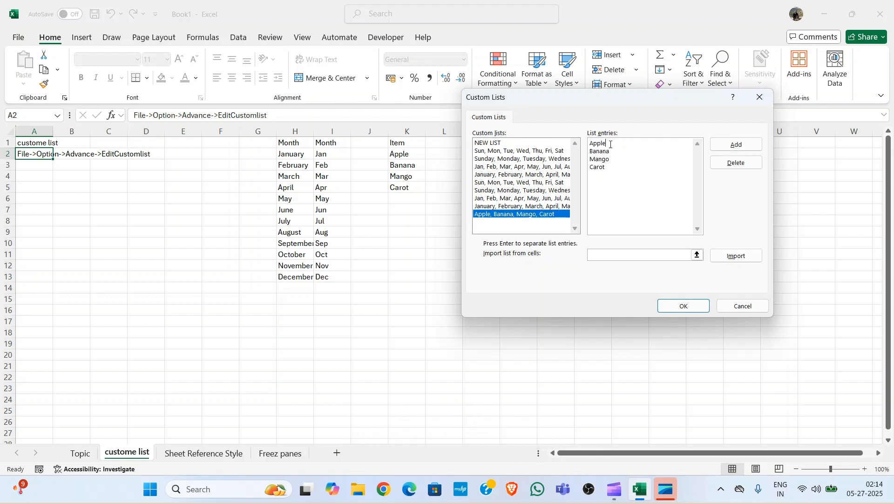
{"action": "left_click", "coordinate": [675, 305]}
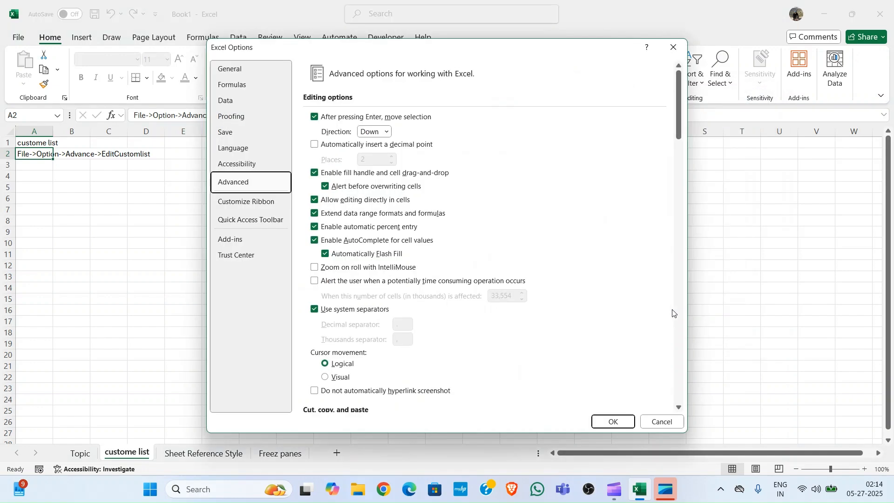
{"action": "left_click", "coordinate": [614, 421]}
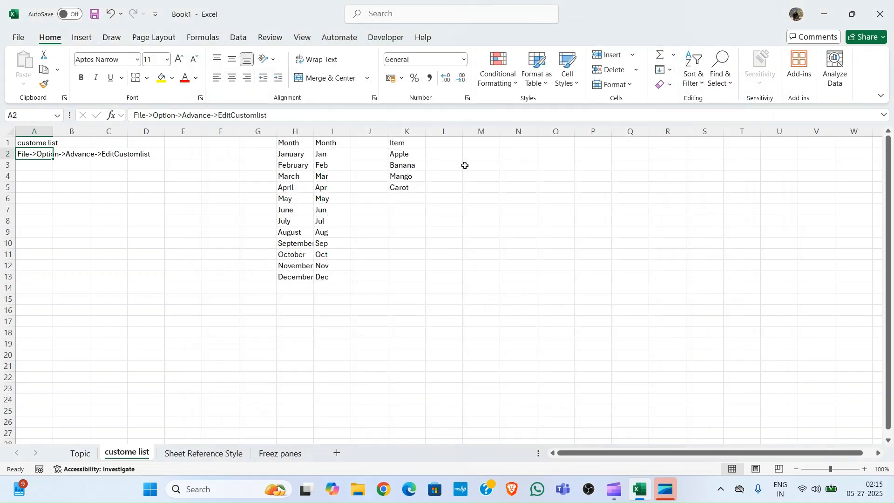
Enter Apple in M2 and autofill the custom item series down to M16.
{"action": "left_click", "coordinate": [481, 142]}
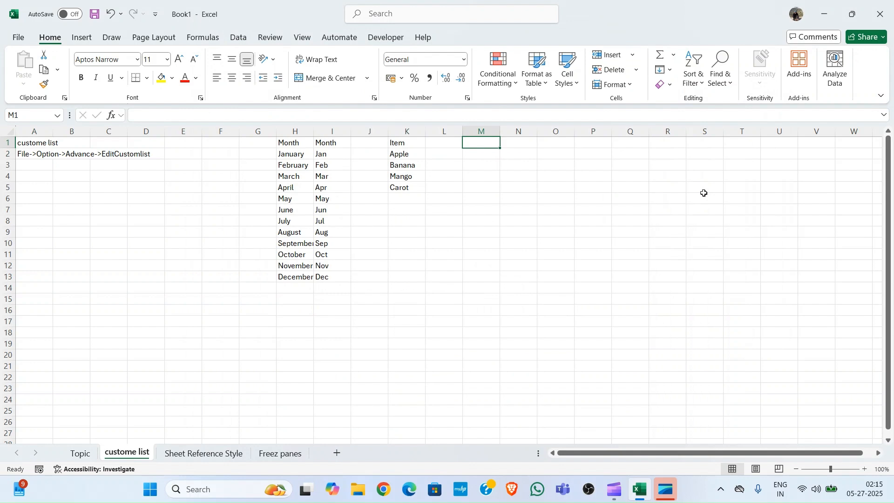
{"action": "key", "text": "Down"}
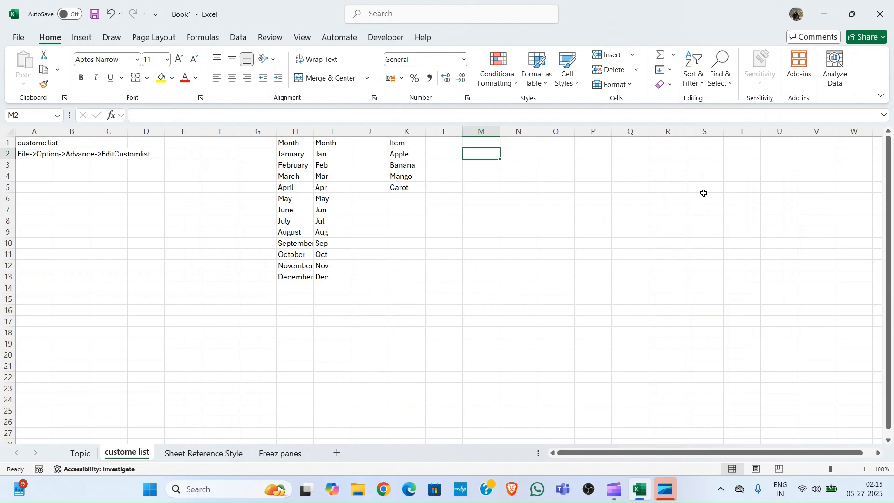
{"action": "type", "text": "Apple"}
{"action": "key", "text": "Return"}
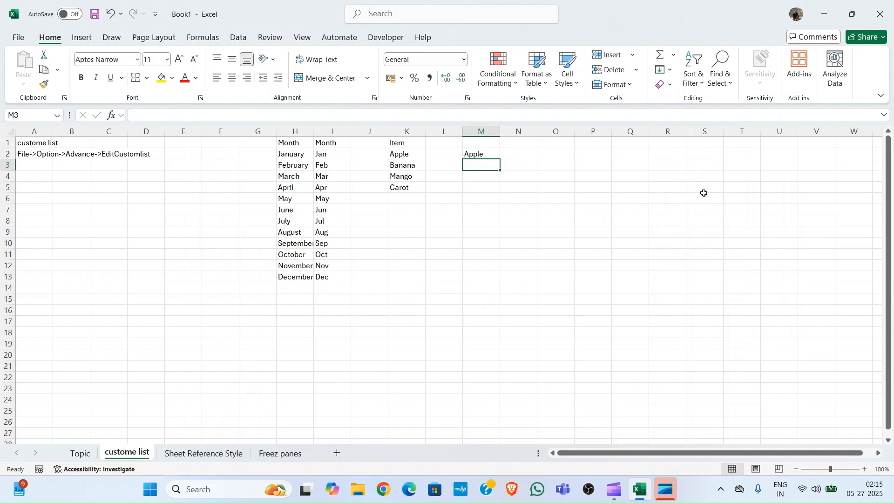
{"action": "key", "text": "Up"}
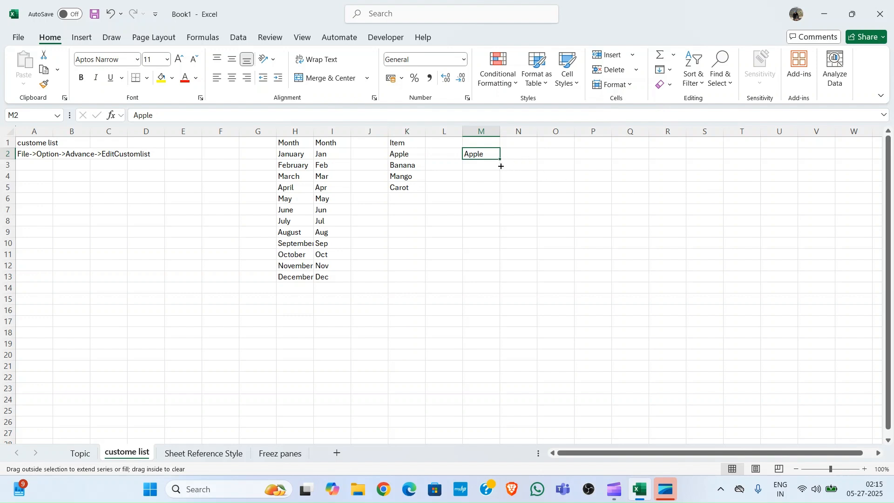
{"action": "left_click_drag", "start_coordinate": [500, 166], "coordinate": [503, 311]}
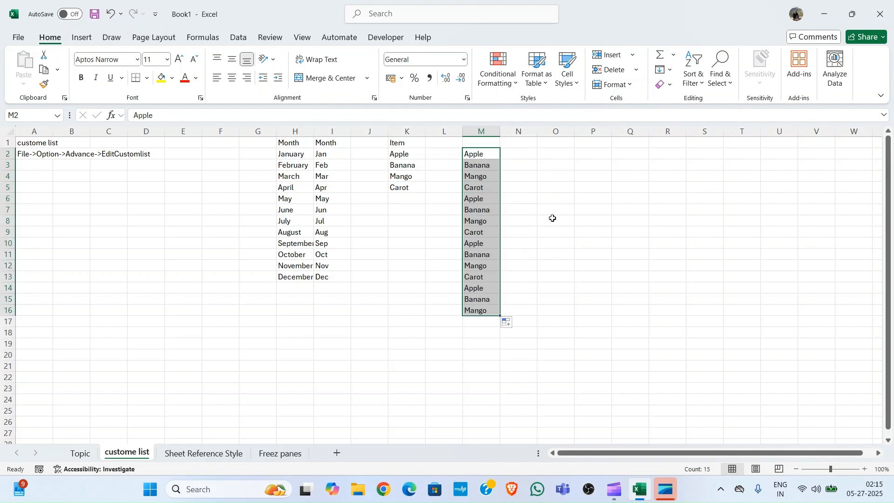
Clear the autofilled items from M2:M16 and return to Apple in K2.
{"action": "left_click", "coordinate": [482, 154]}
{"action": "key", "text": "ctrl+shift+Down"}
{"action": "key", "text": "Delete"}
{"action": "key", "text": "Up"}
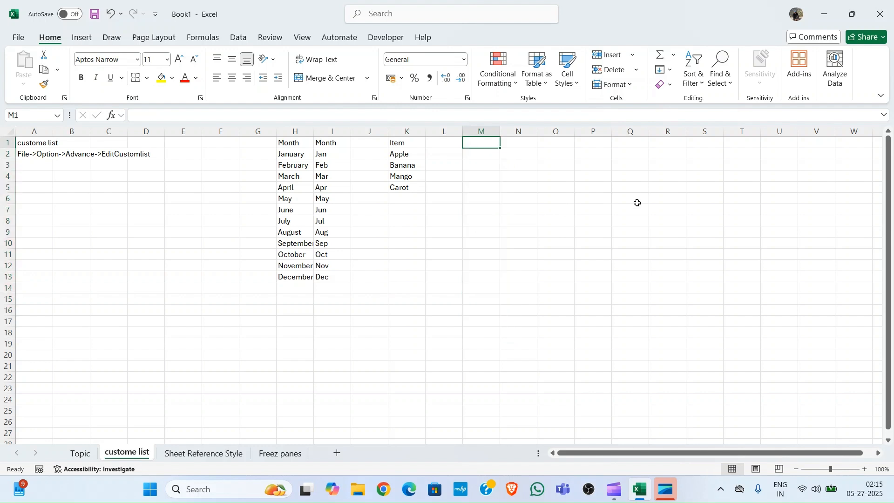
{"action": "key", "text": "Left"}
{"action": "key", "text": "Left"}
{"action": "key", "text": "Down"}
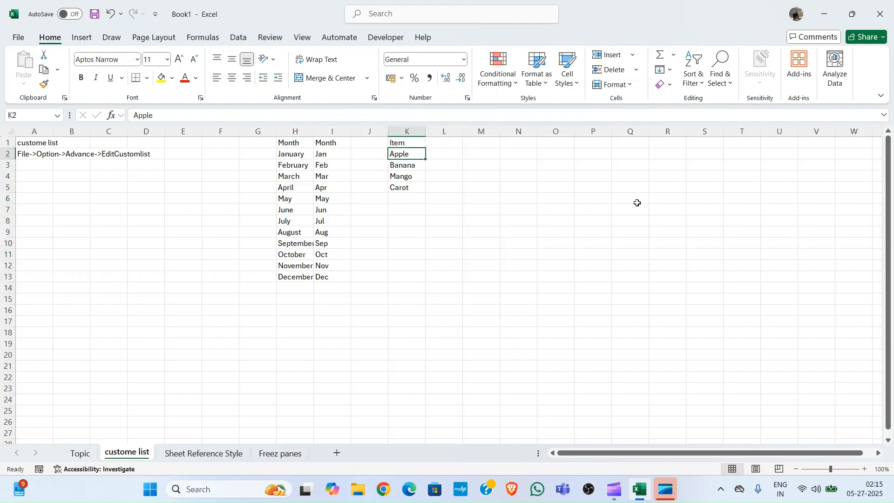
Enter the header Name in M1 and three first names below it in M2:M4.
{"action": "left_click", "coordinate": [488, 144]}
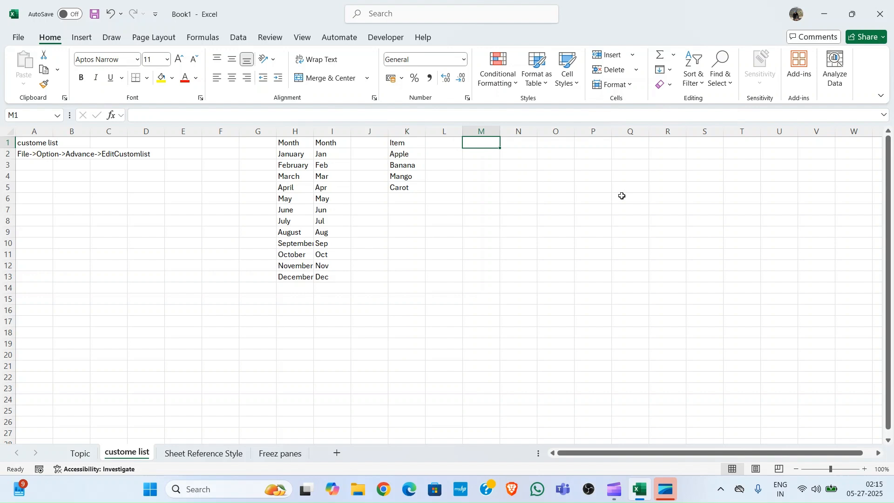
{"action": "type", "text": "Name"}
{"action": "key", "text": "Return"}
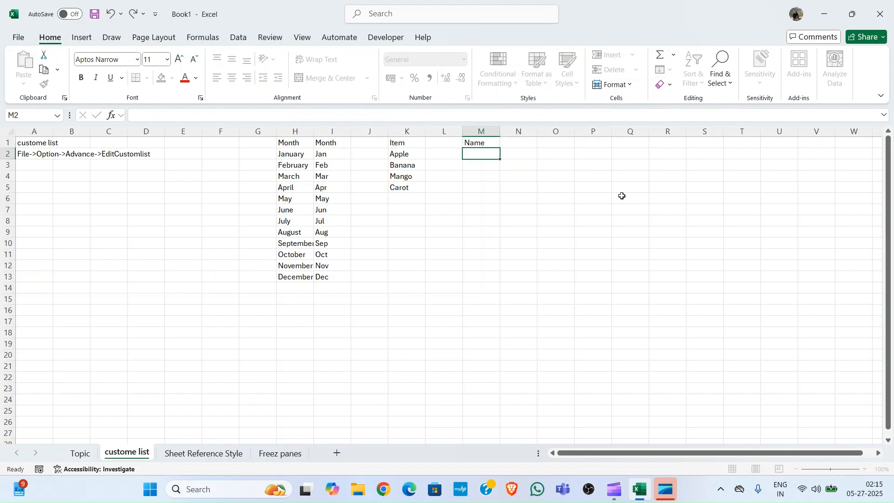
{"action": "type", "text": "Rakesh"}
{"action": "key", "text": "Return"}
{"action": "type", "text": "Ramehs"}
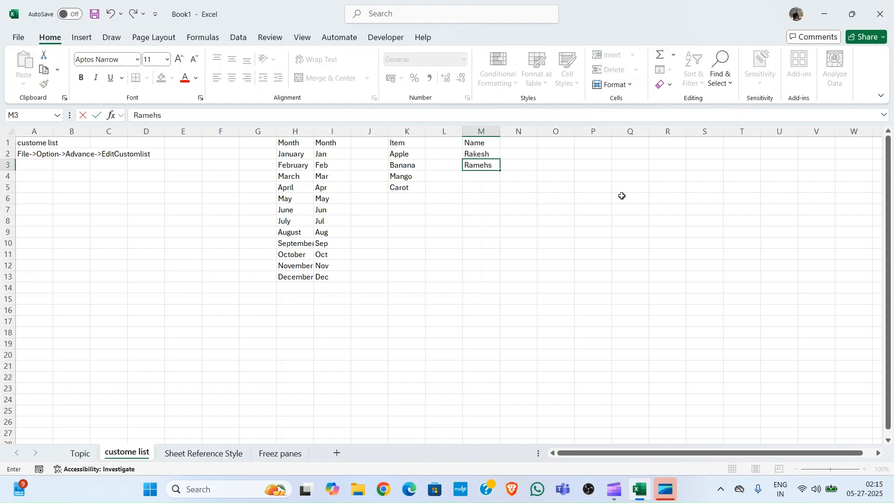
{"action": "key", "text": "Return"}
{"action": "type", "text": "Rahul"}
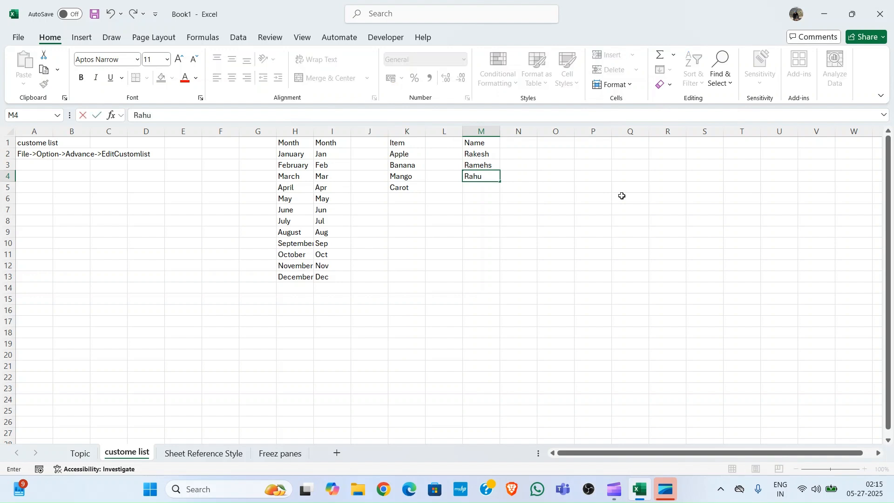
{"action": "key", "text": "Return"}
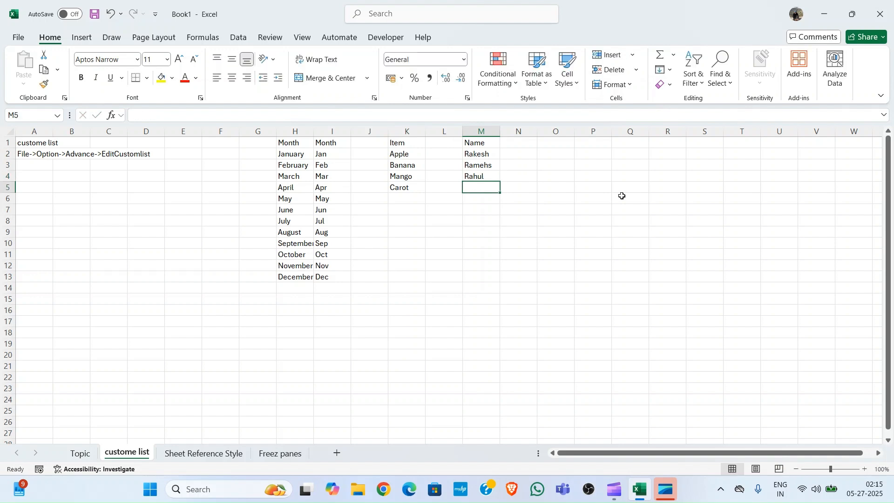
Continue the Name list with three more first names in M5:M7.
{"action": "type", "text": "Gita"}
{"action": "key", "text": "Return"}
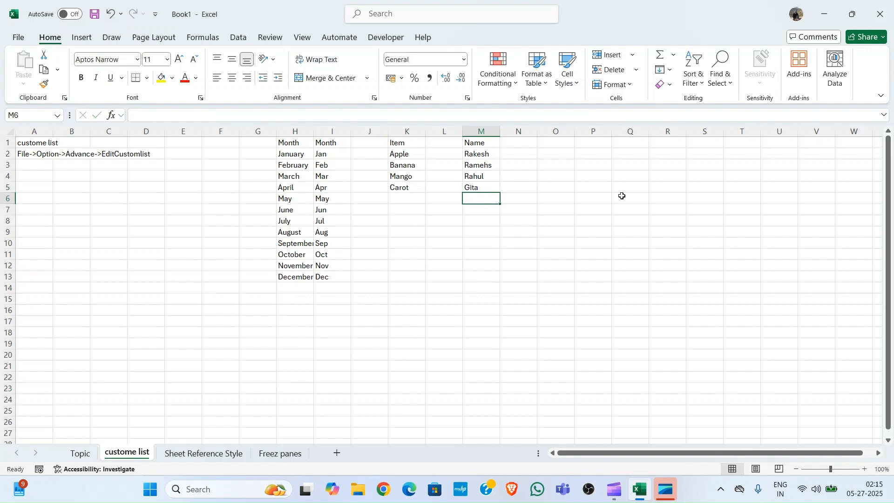
{"action": "type", "text": "Rita"}
{"action": "key", "text": "Return"}
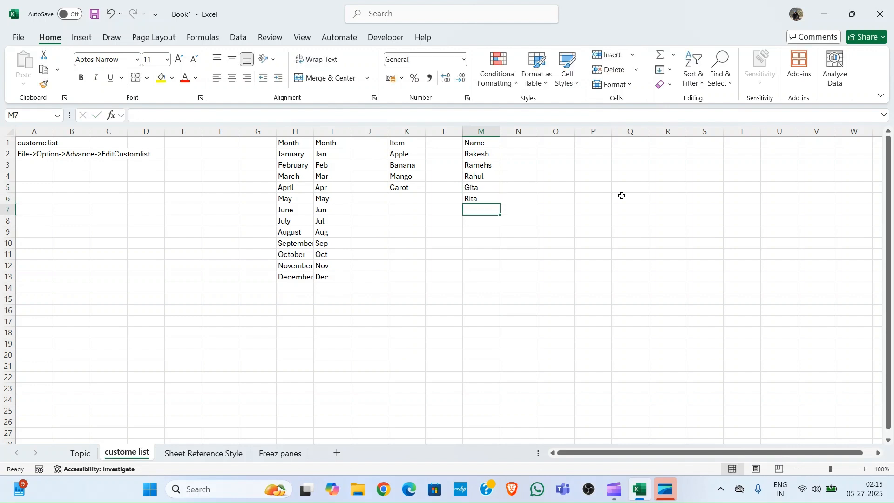
{"action": "type", "text": "Sita"}
{"action": "key", "text": "Return"}
Select the whole Name list in M2:M7 to review it, and return to its first entry.
{"action": "key", "text": "Up"}
{"action": "key", "text": "Up"}
{"action": "key", "text": "Up"}
{"action": "key", "text": "Up"}
{"action": "key", "text": "Up"}
{"action": "key", "text": "ctrl+shift+Down"}
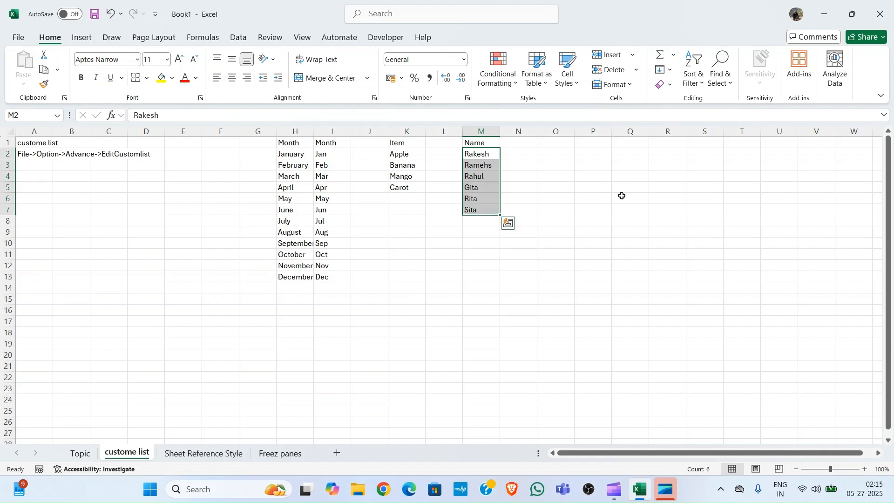
{"action": "key", "text": "Up"}
{"action": "key", "text": "Down"}
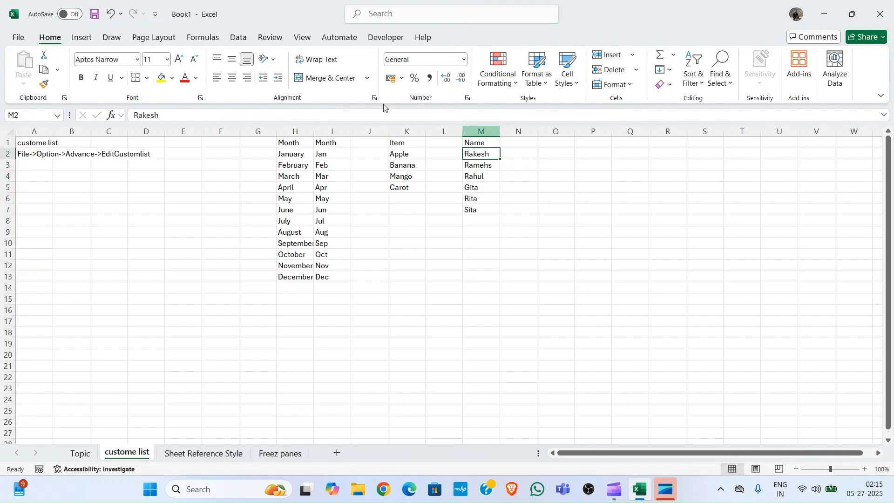
Open the custom lists editor from the advanced Excel options and move it clear of the Name column.
{"action": "left_click", "coordinate": [19, 38]}
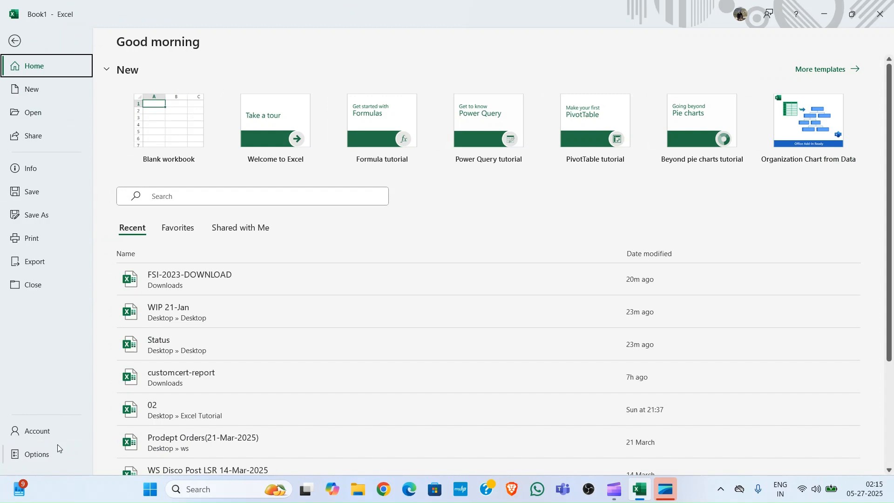
{"action": "left_click", "coordinate": [34, 454]}
{"action": "left_click", "coordinate": [244, 183]}
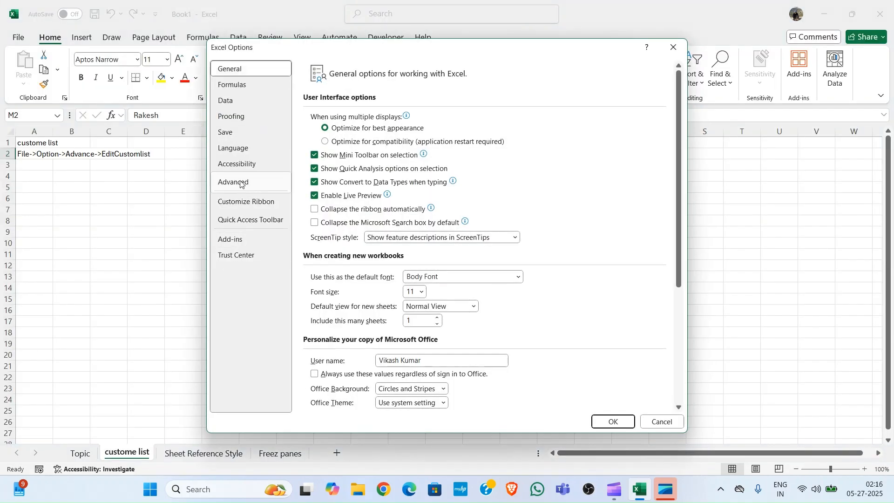
{"action": "left_click_drag", "start_coordinate": [679, 107], "coordinate": [644, 384]}
{"action": "left_click", "coordinate": [487, 289]}
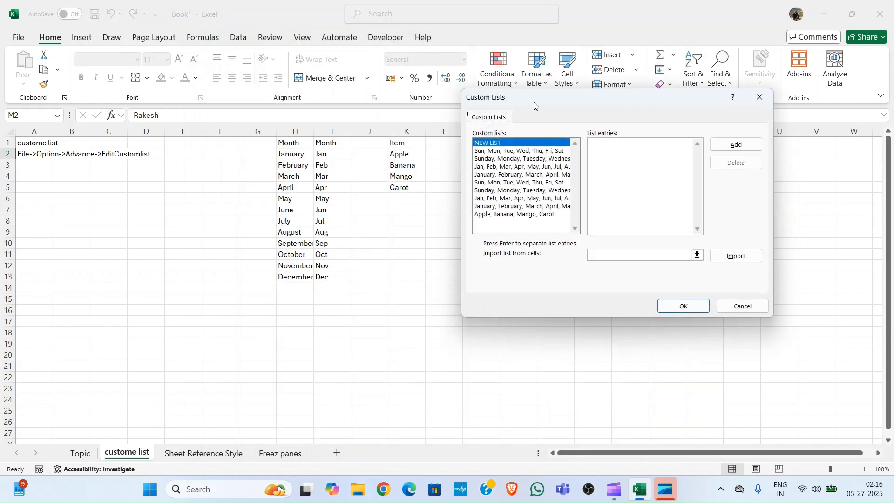
{"action": "left_click_drag", "start_coordinate": [533, 102], "coordinate": [635, 139]}
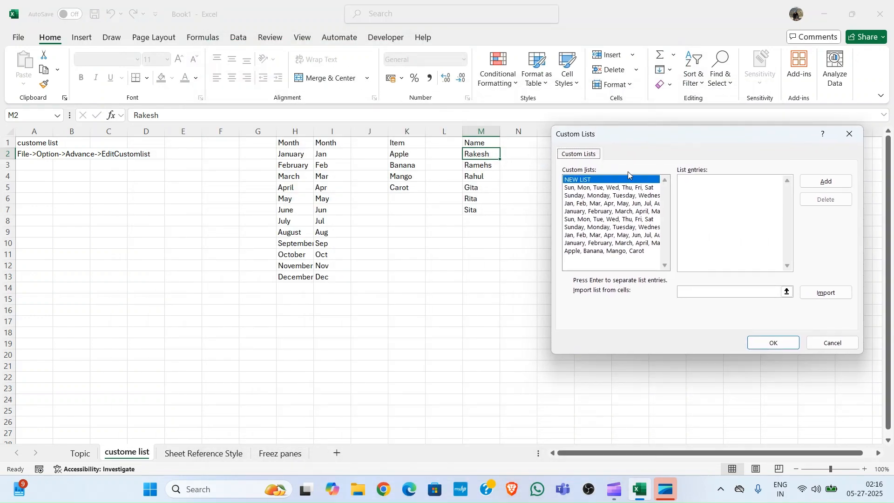
Import the names in M2:M7 as a new custom list and confirm the options.
{"action": "left_click", "coordinate": [705, 293]}
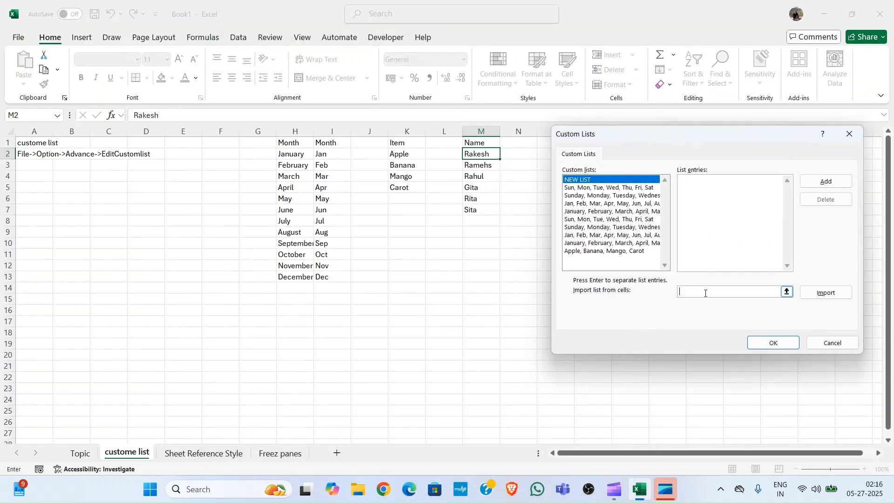
{"action": "left_click", "coordinate": [787, 291]}
{"action": "left_click", "coordinate": [484, 153]}
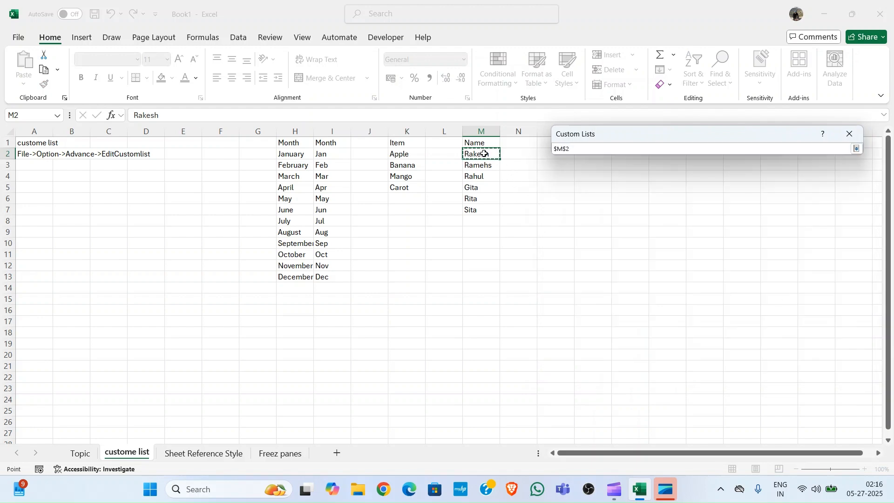
{"action": "left_click_drag", "start_coordinate": [484, 154], "coordinate": [482, 209]}
{"action": "left_click", "coordinate": [856, 148]}
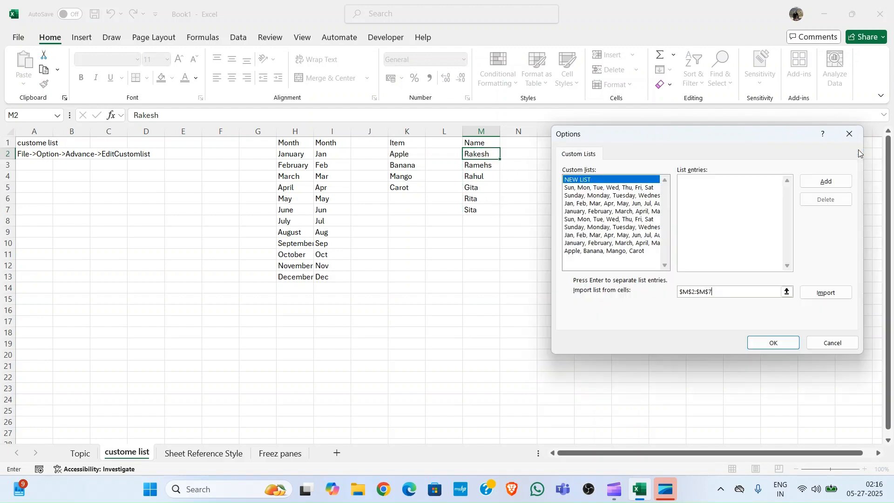
{"action": "left_click", "coordinate": [836, 299]}
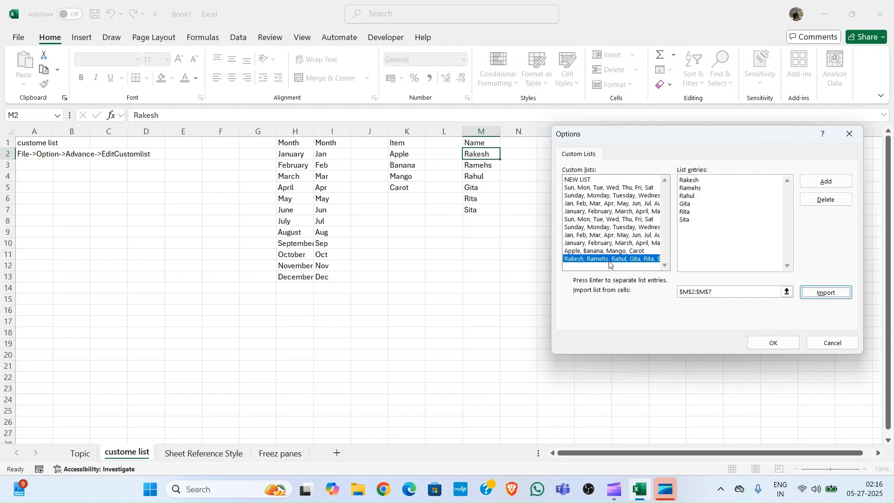
{"action": "left_click", "coordinate": [784, 344]}
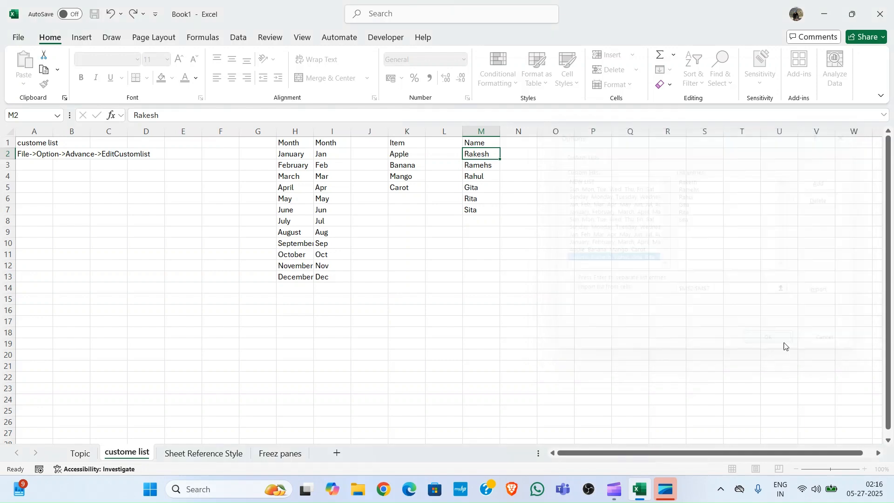
{"action": "left_click", "coordinate": [612, 421]}
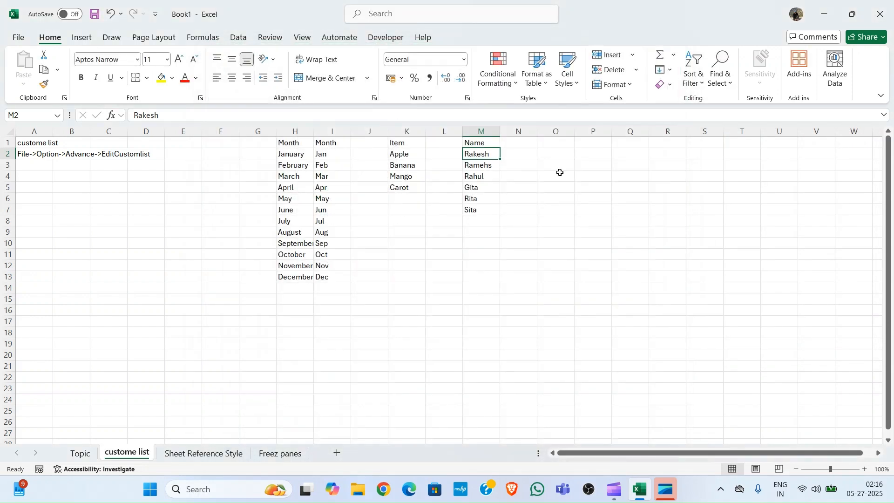
Select the source names in M2:M7 to review them, and return to the empty cell O2.
{"action": "left_click", "coordinate": [555, 151]}
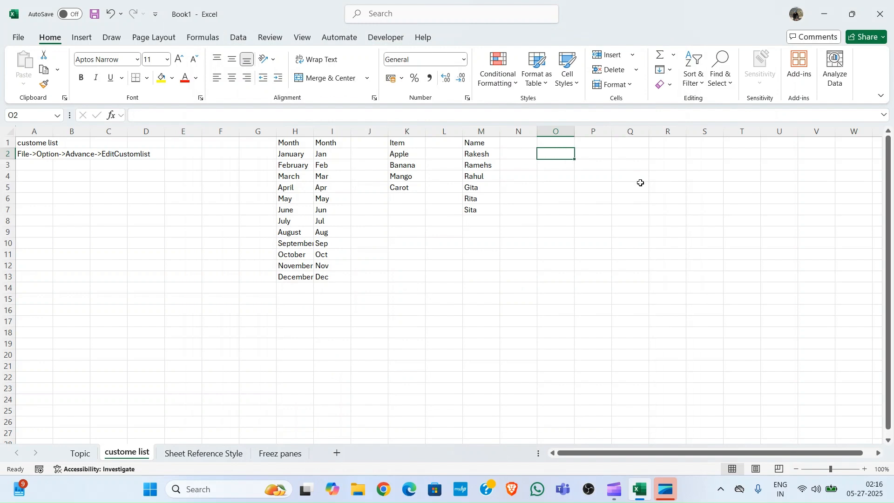
{"action": "key", "text": "Left"}
{"action": "key", "text": "Left"}
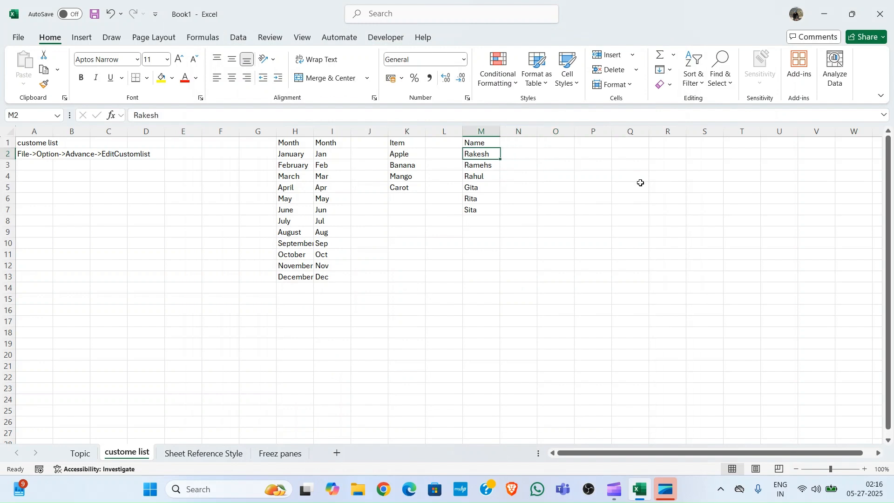
{"action": "key", "text": "shift+Down"}
{"action": "key", "text": "shift+Down"}
{"action": "key", "text": "shift+Down"}
{"action": "key", "text": "shift+Down"}
{"action": "key", "text": "shift+Down"}
{"action": "key", "text": "Right"}
{"action": "key", "text": "Right"}
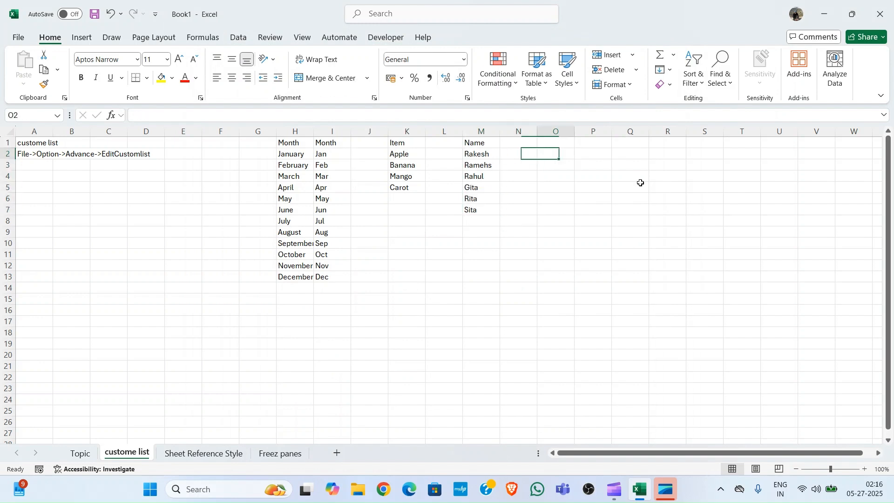
Enter the third name of the custom list in O2 and autofill it down to O13.
{"action": "key", "text": "Down"}
{"action": "key", "text": "Up"}
{"action": "type", "text": "Rahul"}
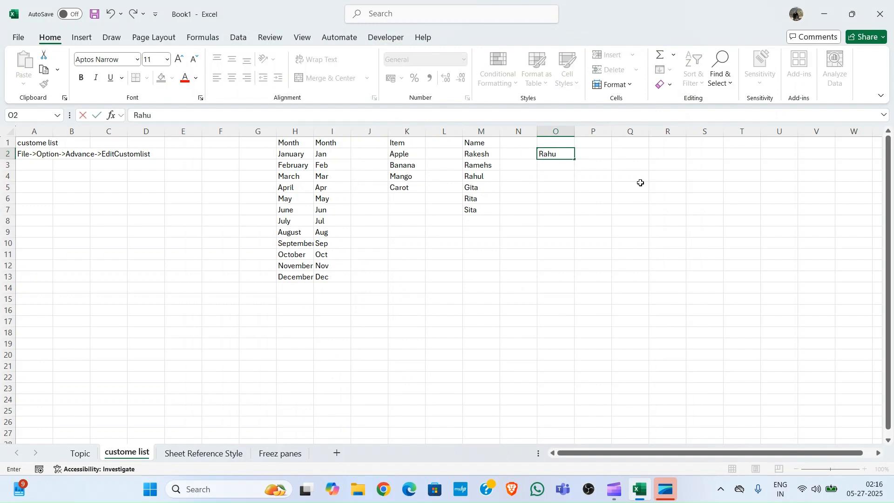
{"action": "key", "text": "Return"}
{"action": "key", "text": "Up"}
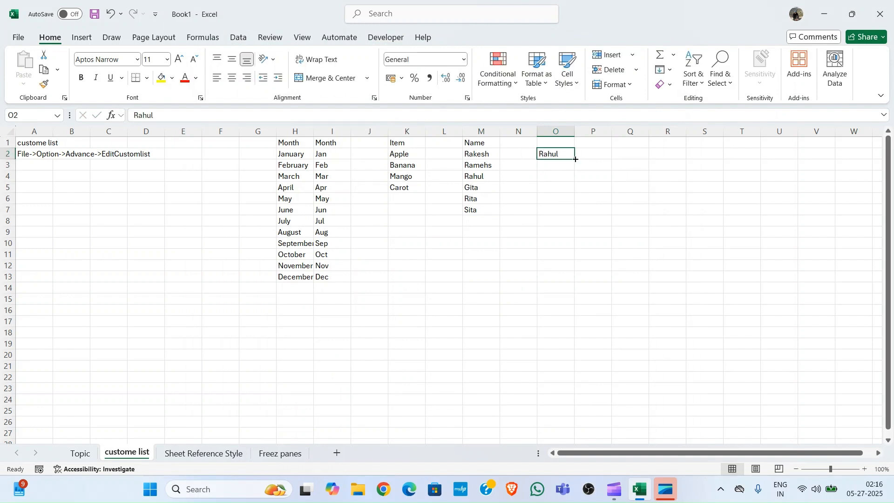
{"action": "left_click_drag", "start_coordinate": [575, 159], "coordinate": [584, 285]}
Select the autofilled names in O2:O13 to review their repeating order.
{"action": "left_click", "coordinate": [551, 152]}
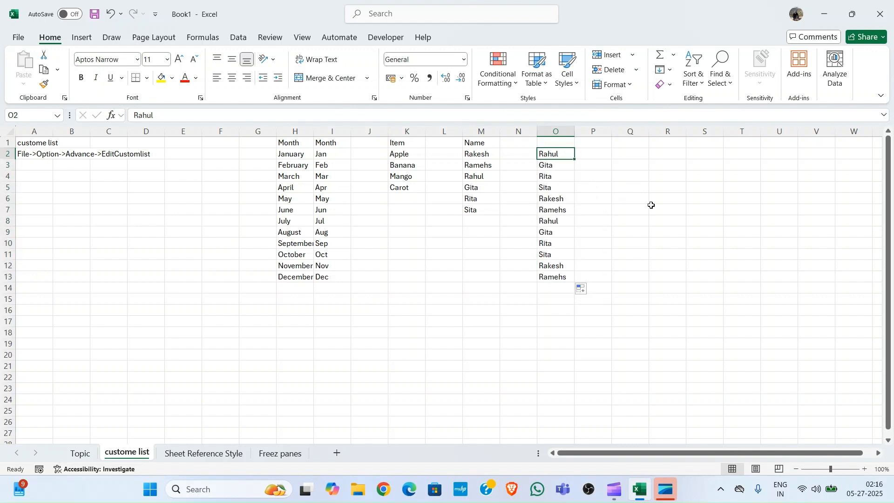
{"action": "key", "text": "ctrl+shift+Down"}
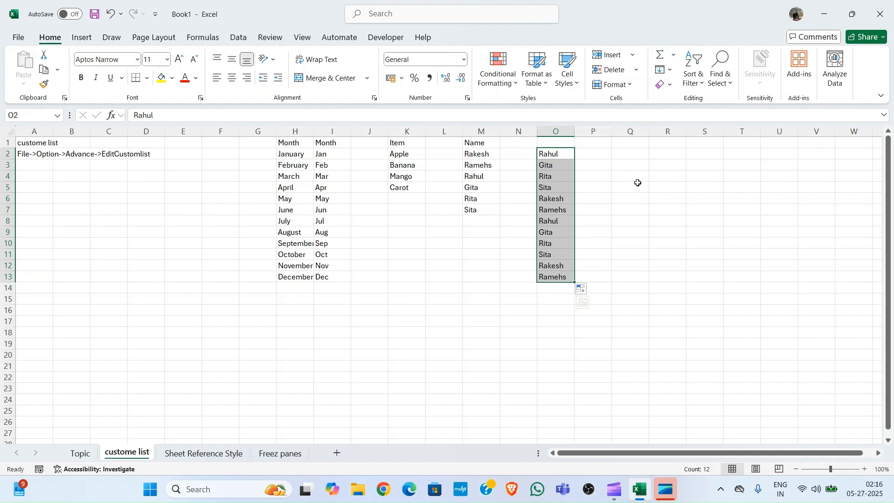
{"action": "left_click", "coordinate": [549, 155]}
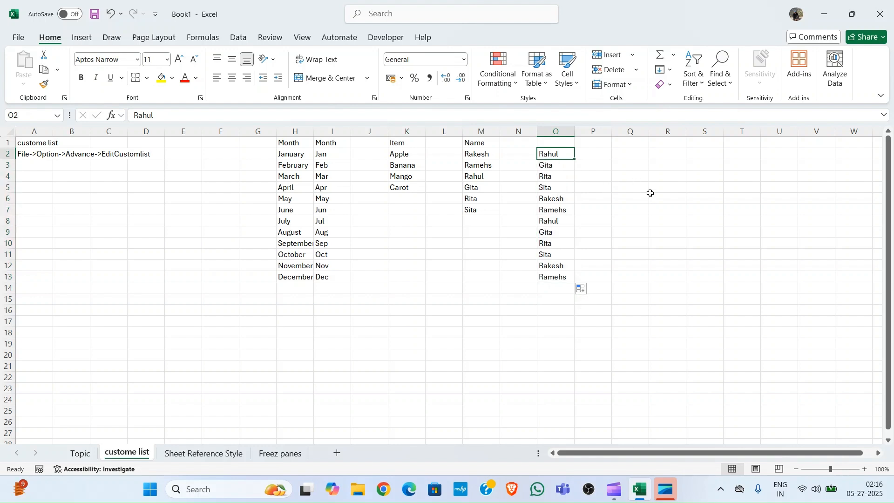
{"action": "key", "text": "ctrl+shift+Down"}
{"action": "key", "text": "Up"}
Select the full month names in H2:H13 to review them, and return to January in H2.
{"action": "key", "text": "Left"}
{"action": "key", "text": "Left"}
{"action": "key", "text": "Left"}
{"action": "key", "text": "Left"}
{"action": "key", "text": "Left"}
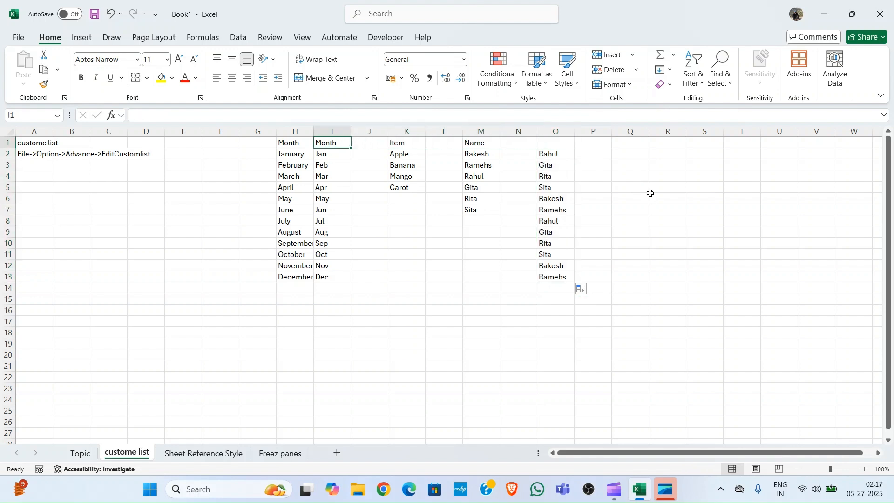
{"action": "key", "text": "Down"}
{"action": "key", "text": "ctrl+shift+Down"}
{"action": "key", "text": "Up"}
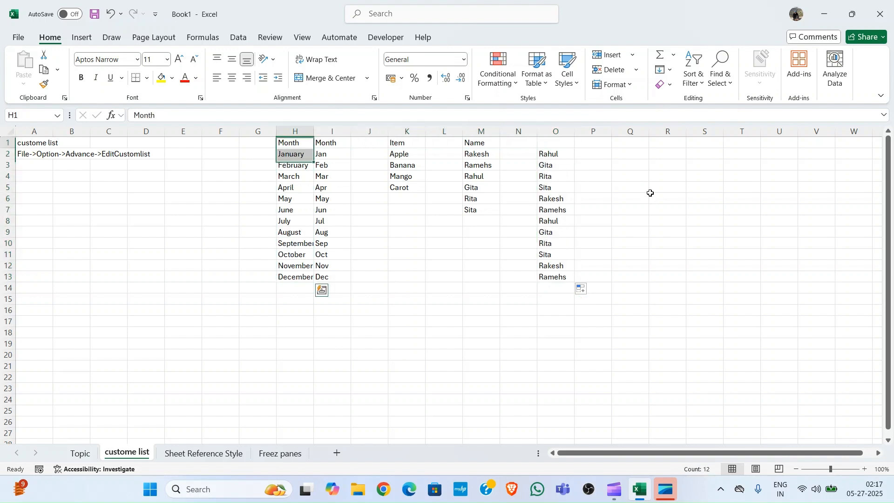
{"action": "key", "text": "Down"}
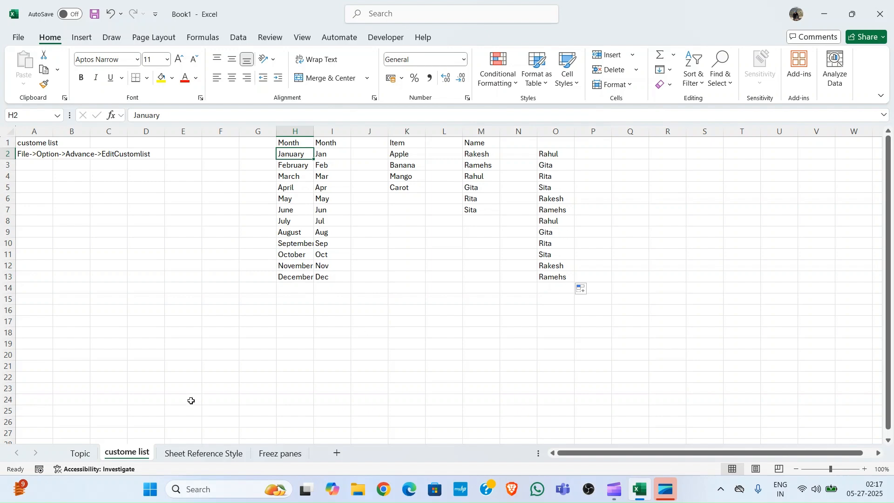
Mark topic 4, Excel Sheet Reference Style, on the Topic sheet and go to A1 Style on the Sheet Reference Style sheet.
{"action": "left_click", "coordinate": [82, 453]}
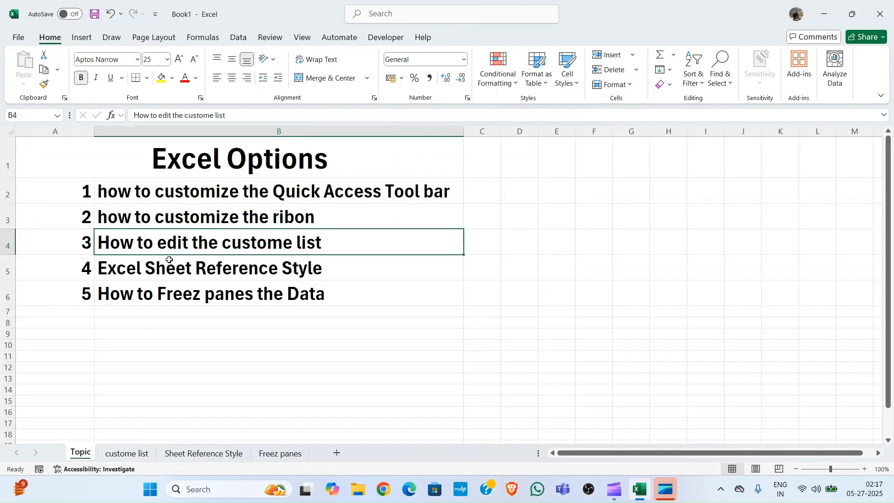
{"action": "left_click", "coordinate": [175, 277]}
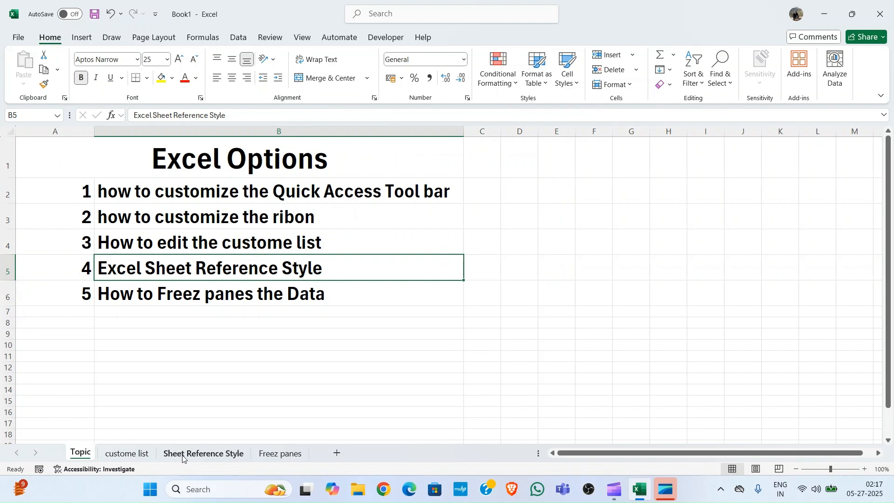
{"action": "left_click", "coordinate": [203, 453]}
{"action": "left_click", "coordinate": [55, 158]}
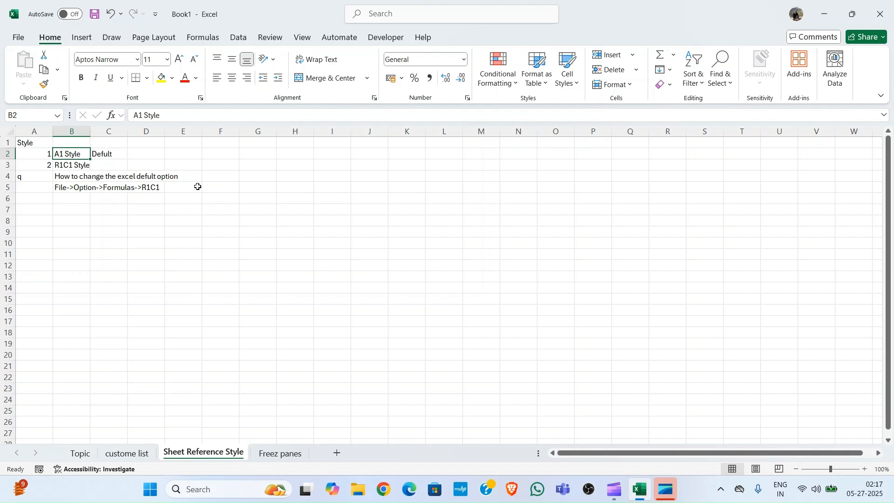
Examine the column letters A to D and the row numbers that make up A1-style references.
{"action": "left_click", "coordinate": [30, 129]}
{"action": "left_click", "coordinate": [70, 131]}
{"action": "left_click", "coordinate": [107, 131]}
{"action": "left_click", "coordinate": [143, 131]}
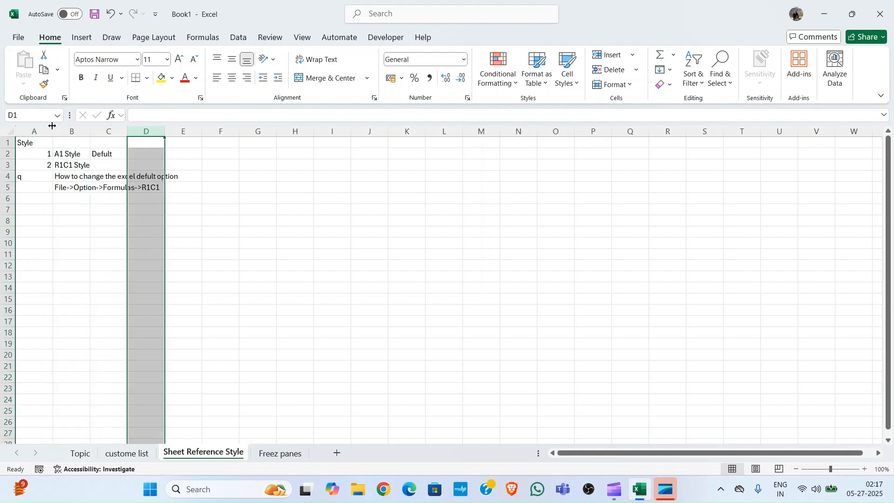
{"action": "left_click", "coordinate": [45, 131]}
{"action": "left_click", "coordinate": [63, 141]}
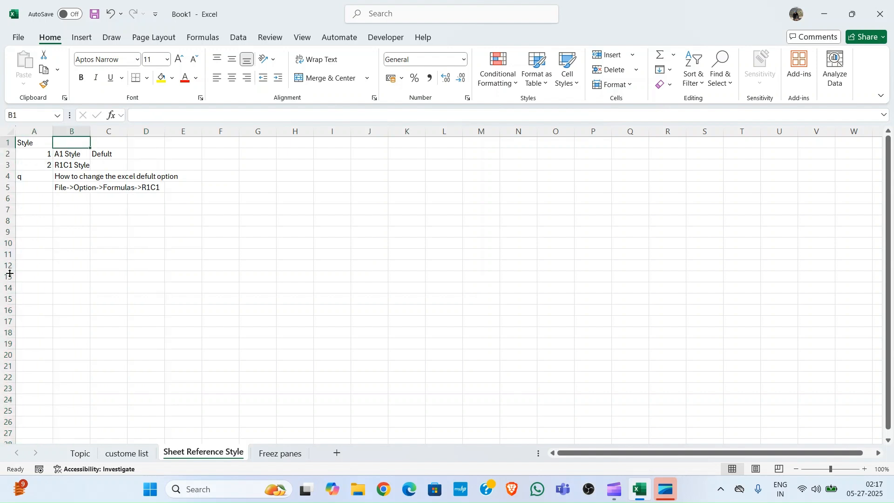
{"action": "left_click", "coordinate": [7, 255]}
{"action": "left_click", "coordinate": [58, 230]}
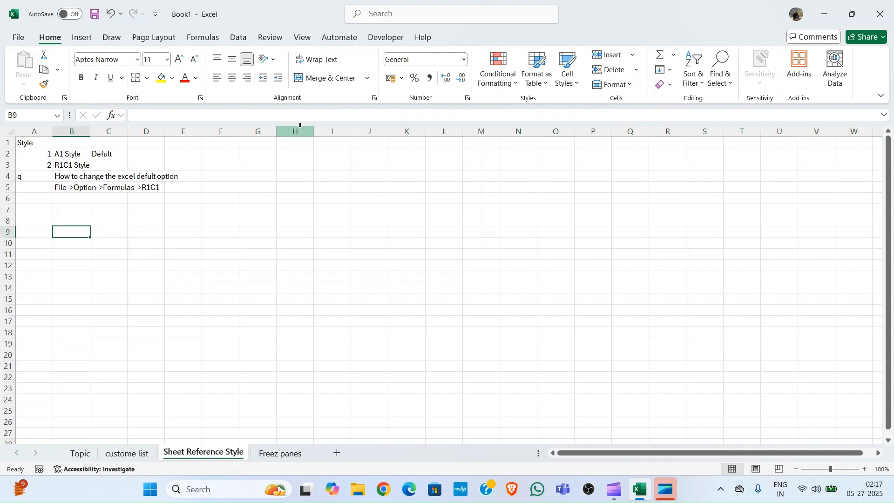
{"action": "left_click", "coordinate": [73, 155]}
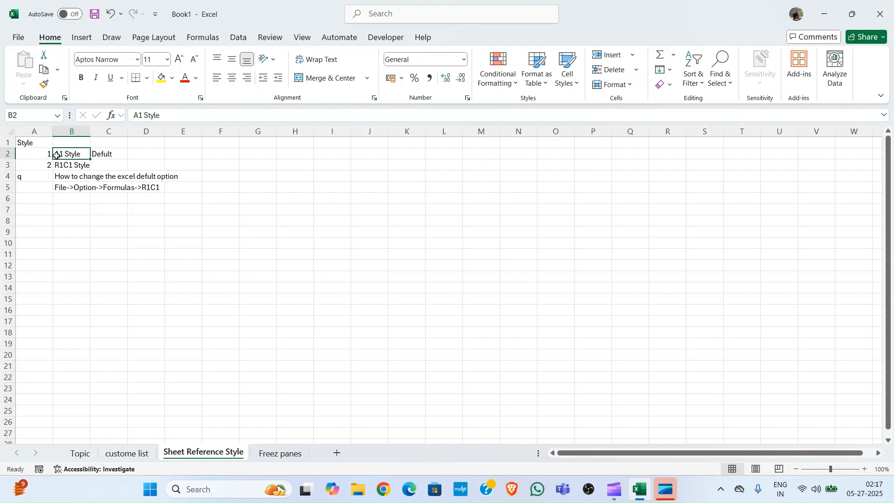
Go to the sheet's last columns and enter a sample first name in cell XEN6.
{"action": "key", "text": "Right"}
{"action": "key", "text": "Down"}
{"action": "key", "text": "ctrl+Right"}
{"action": "key", "text": "Left"}
{"action": "key", "text": "Left"}
{"action": "key", "text": "Left"}
{"action": "key", "text": "Left"}
{"action": "key", "text": "Left"}
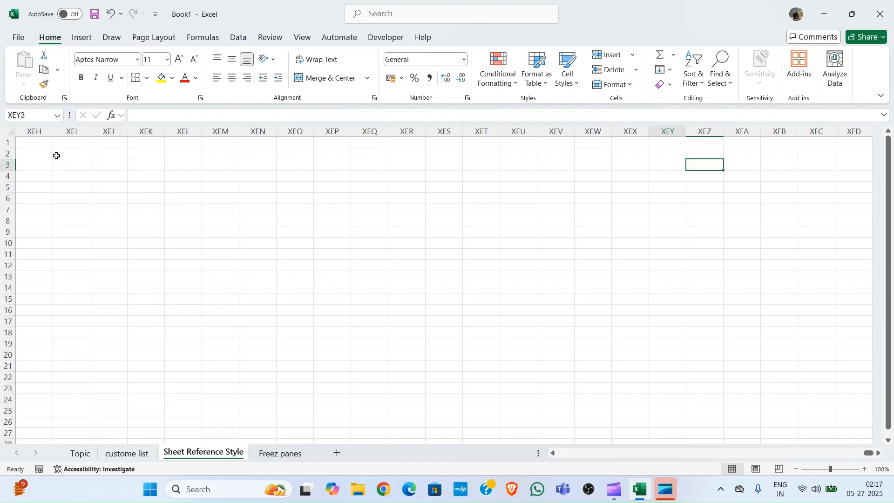
{"action": "key", "text": "Left"}
{"action": "key", "text": "Left"}
{"action": "key", "text": "Left"}
{"action": "key", "text": "Left"}
{"action": "key", "text": "Left"}
{"action": "key", "text": "Left"}
{"action": "key", "text": "Left"}
{"action": "key", "text": "Down"}
{"action": "key", "text": "Down"}
{"action": "key", "text": "Left"}
{"action": "key", "text": "Left"}
{"action": "key", "text": "Left"}
{"action": "key", "text": "Left"}
{"action": "key", "text": "Down"}
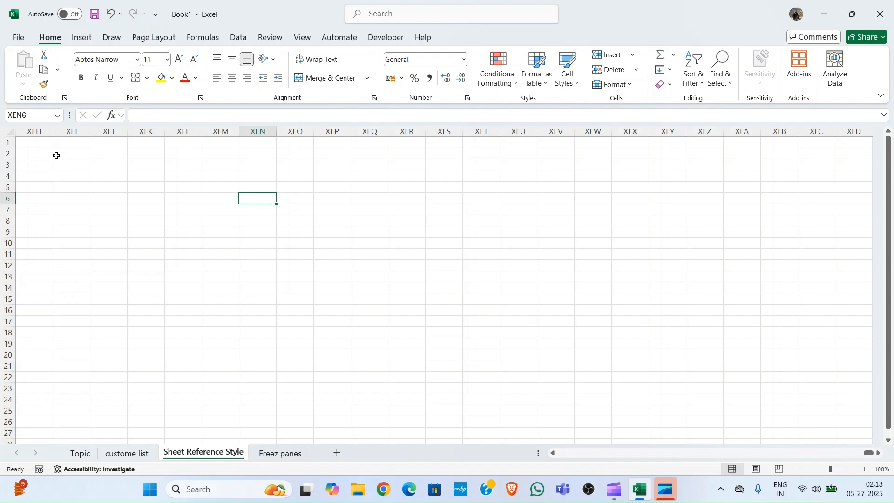
{"action": "type", "text": "Ramesh"}
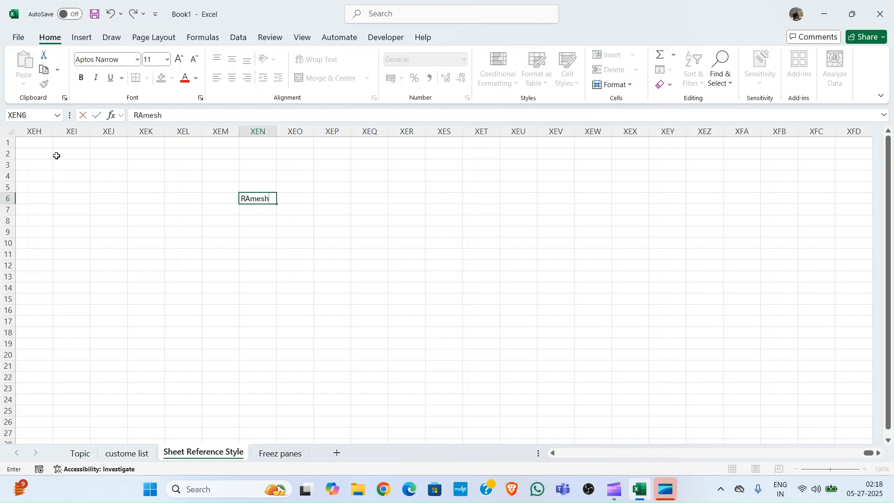
{"action": "key", "text": "Return"}
{"action": "key", "text": "Up"}
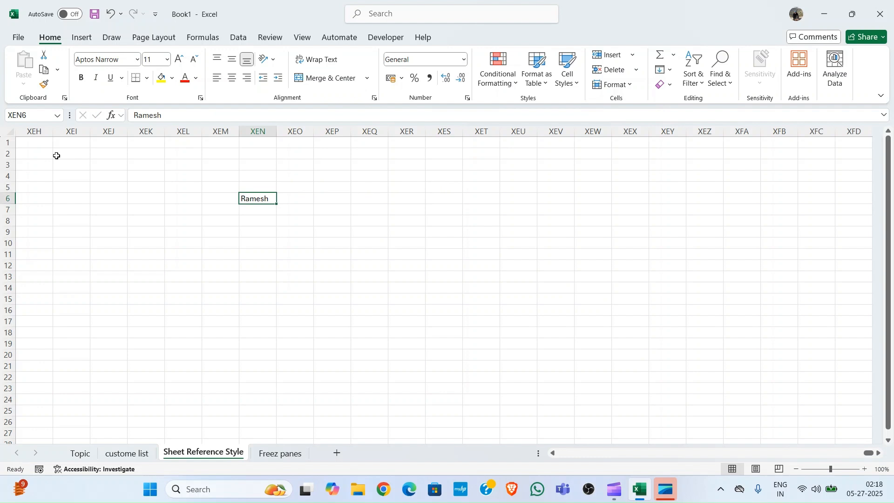
Highlight row 6 of the sample name, clear the name from XEN6 and return to B6.
{"action": "left_click", "coordinate": [2, 199]}
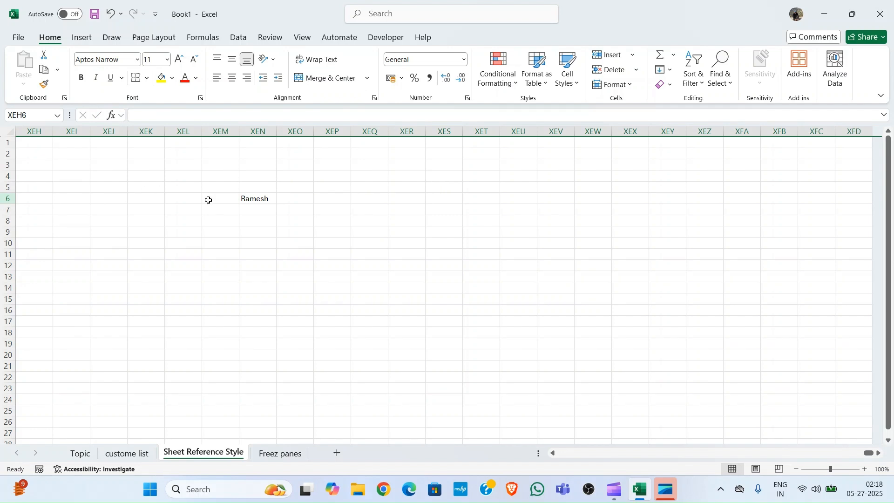
{"action": "left_click", "coordinate": [244, 198]}
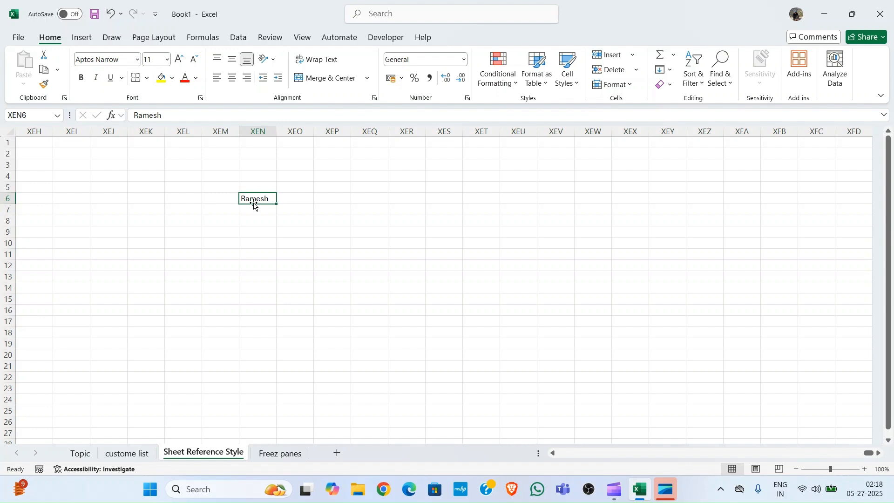
{"action": "key", "text": "Delete"}
{"action": "key", "text": "ctrl+Left"}
{"action": "key", "text": "Right"}
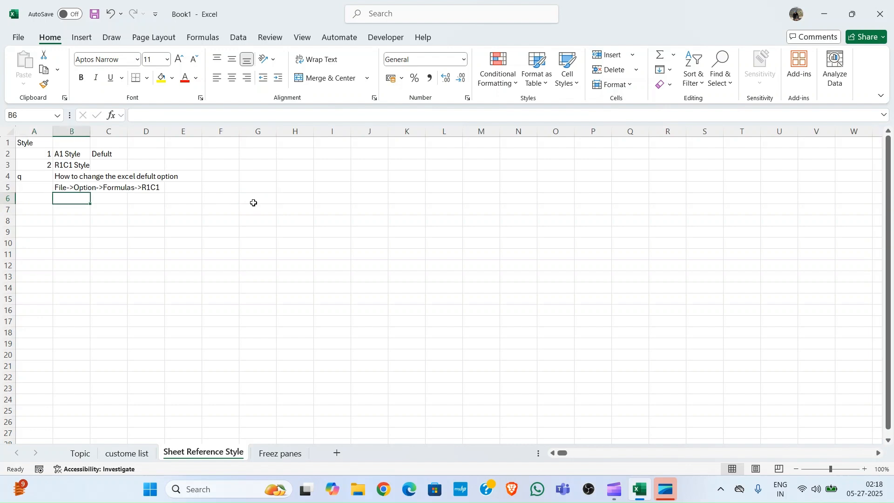
Select the R1C1 Style note in B3 and turn on R1C1 reference style in the Formulas options.
{"action": "key", "text": "Up"}
{"action": "key", "text": "Up"}
{"action": "key", "text": "Up"}
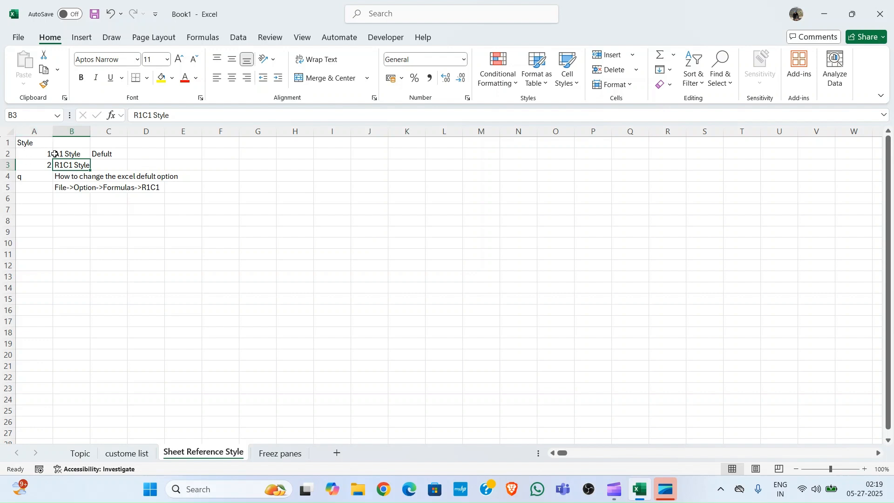
{"action": "left_click", "coordinate": [205, 179]}
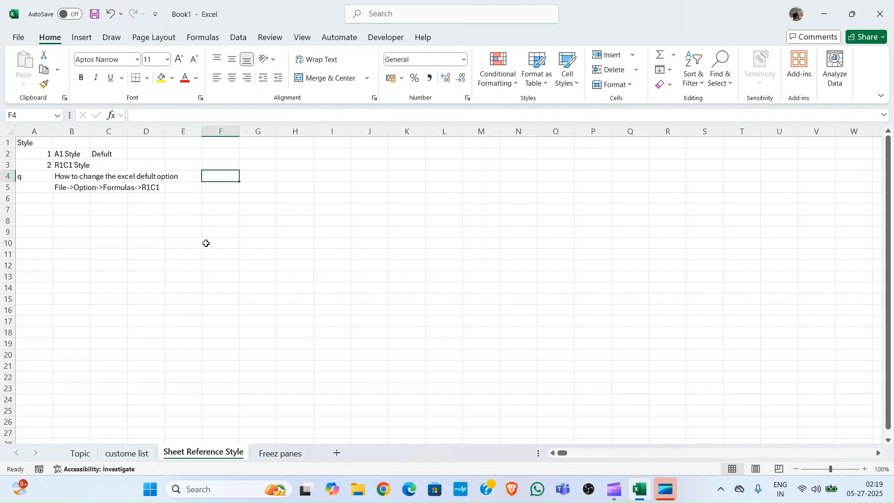
{"action": "left_click", "coordinate": [265, 183]}
{"action": "left_click", "coordinate": [68, 166]}
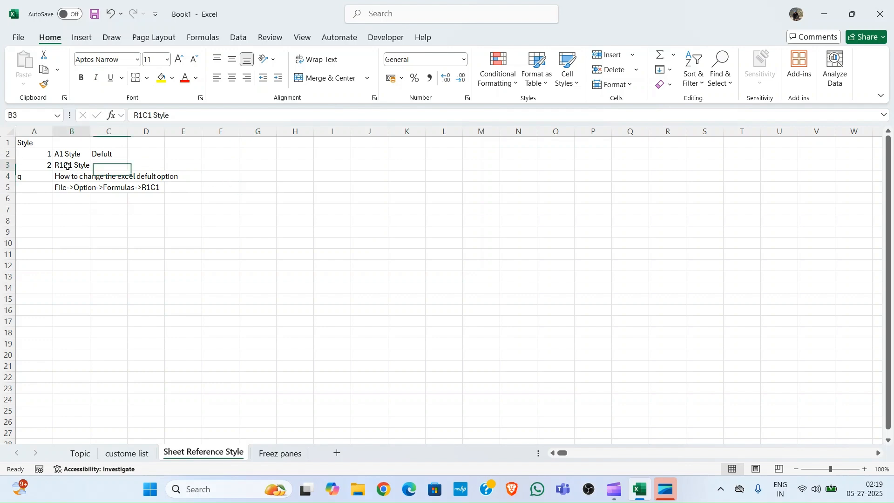
{"action": "left_click", "coordinate": [19, 40]}
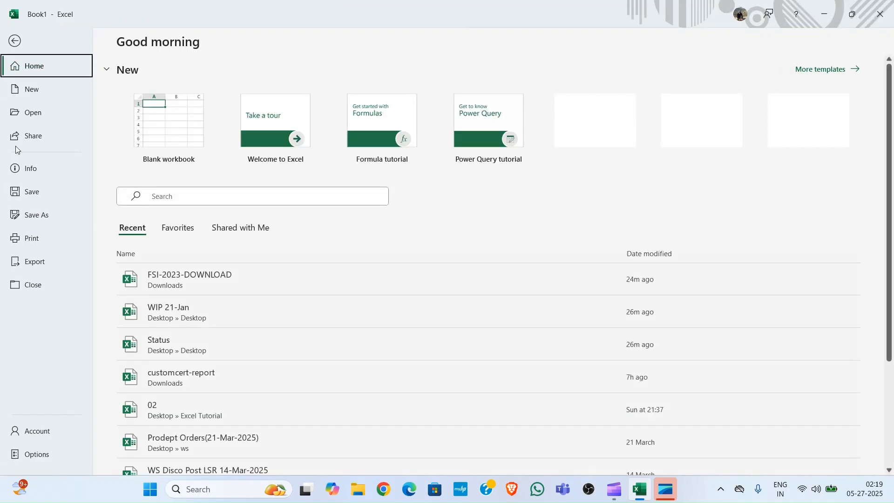
{"action": "left_click", "coordinate": [25, 458]}
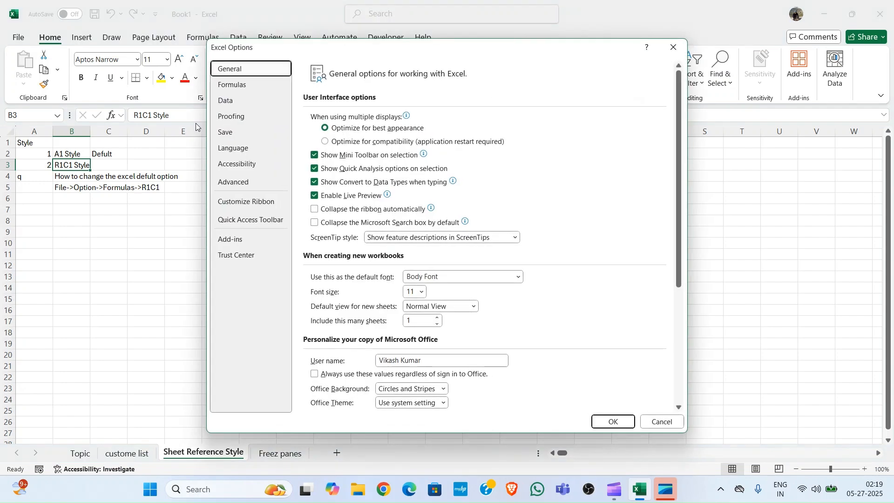
{"action": "left_click", "coordinate": [228, 87]}
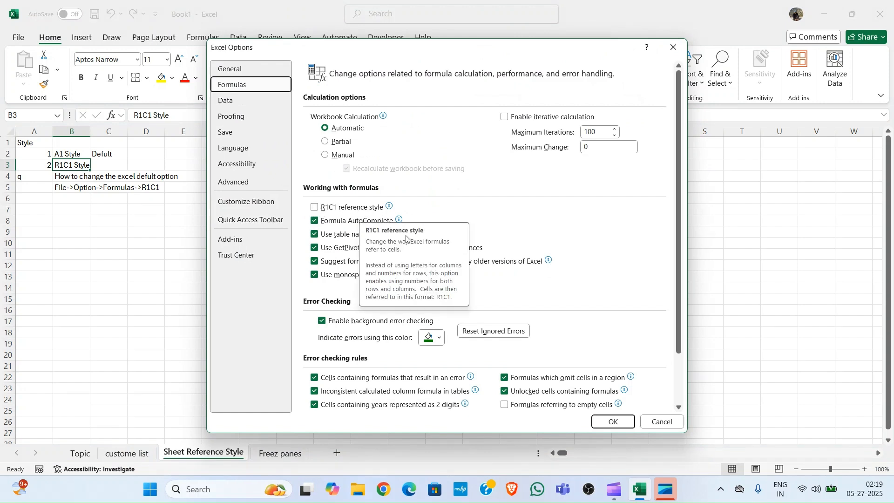
{"action": "left_click", "coordinate": [317, 209]}
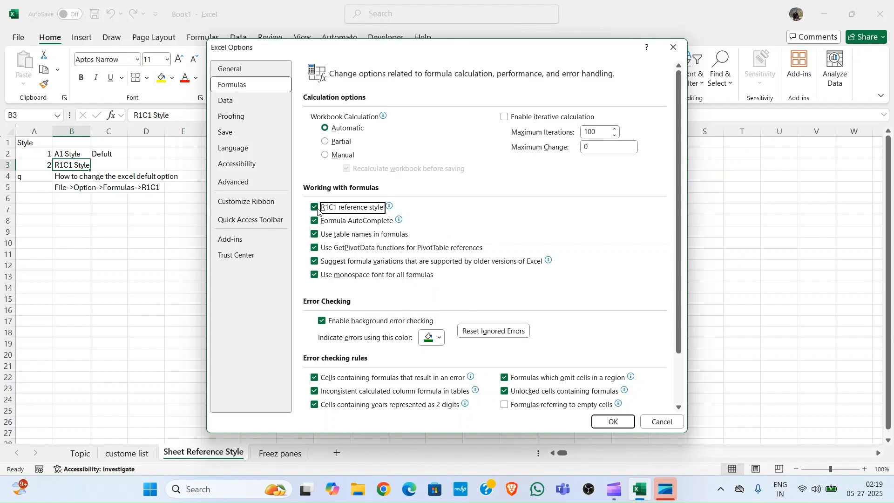
{"action": "left_click", "coordinate": [608, 422]}
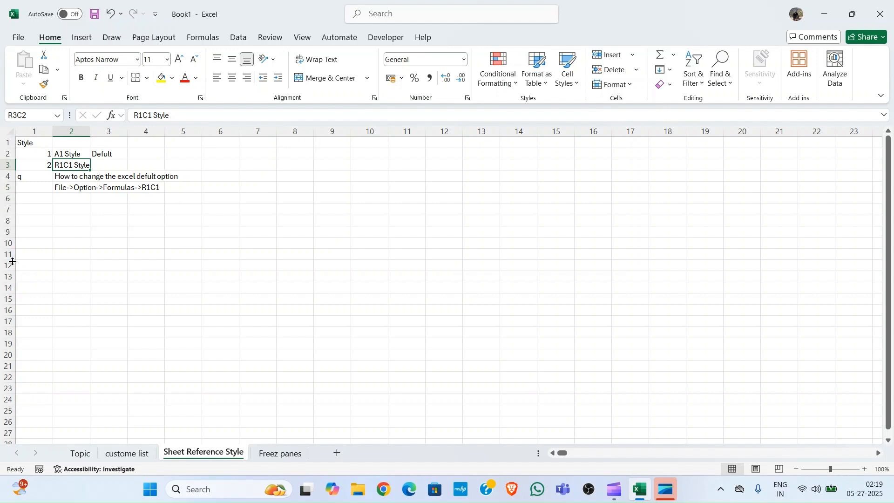
Go to the sheet's last columns and enter a sample first name in cell R6C16367.
{"action": "left_click", "coordinate": [299, 189]}
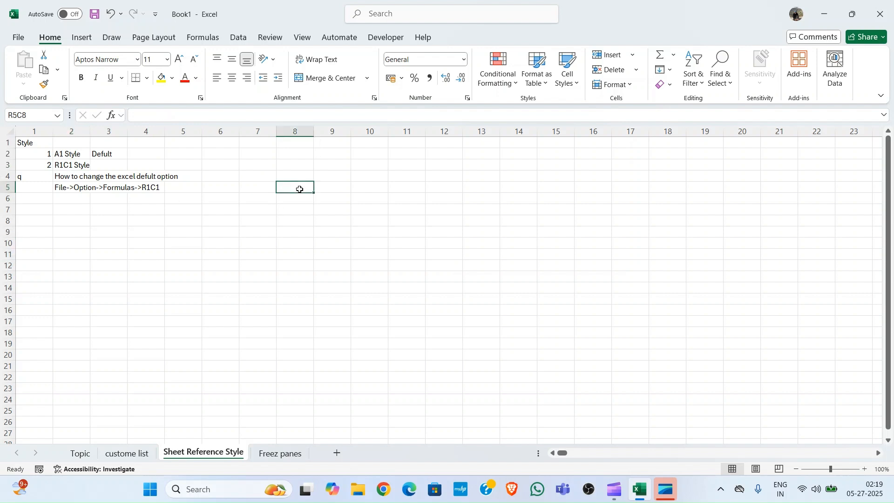
{"action": "key", "text": "ctrl+Right"}
{"action": "key", "text": "Left"}
{"action": "key", "text": "Left"}
{"action": "key", "text": "Left"}
{"action": "key", "text": "Left"}
{"action": "key", "text": "Left"}
{"action": "key", "text": "Left"}
{"action": "key", "text": "Left"}
{"action": "key", "text": "Left"}
{"action": "key", "text": "Left"}
{"action": "key", "text": "Left"}
{"action": "key", "text": "Left"}
{"action": "key", "text": "Left"}
{"action": "key", "text": "Left"}
{"action": "key", "text": "Left"}
{"action": "key", "text": "Left"}
{"action": "key", "text": "Down"}
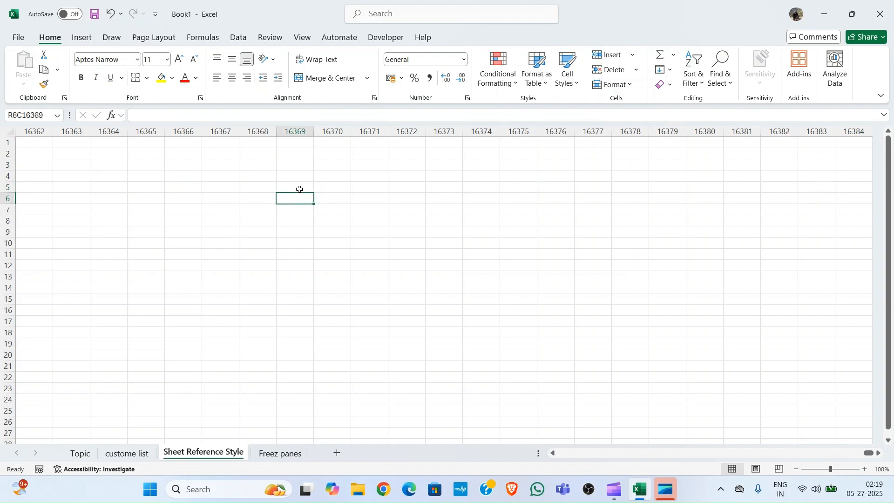
{"action": "key", "text": "Left"}
{"action": "key", "text": "Left"}
{"action": "key", "text": "ctrl+alt+F3"}
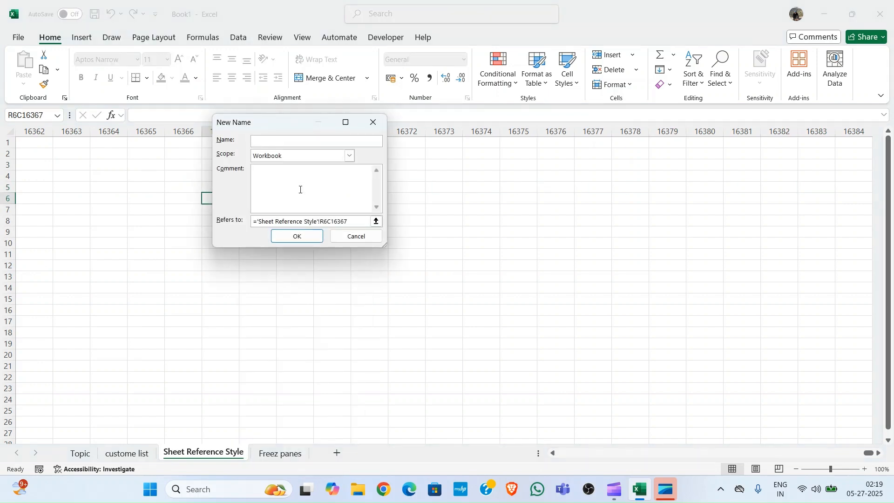
{"action": "key", "text": "Escape"}
{"action": "type", "text": "Ramesh"}
{"action": "key", "text": "ctrl+Return"}
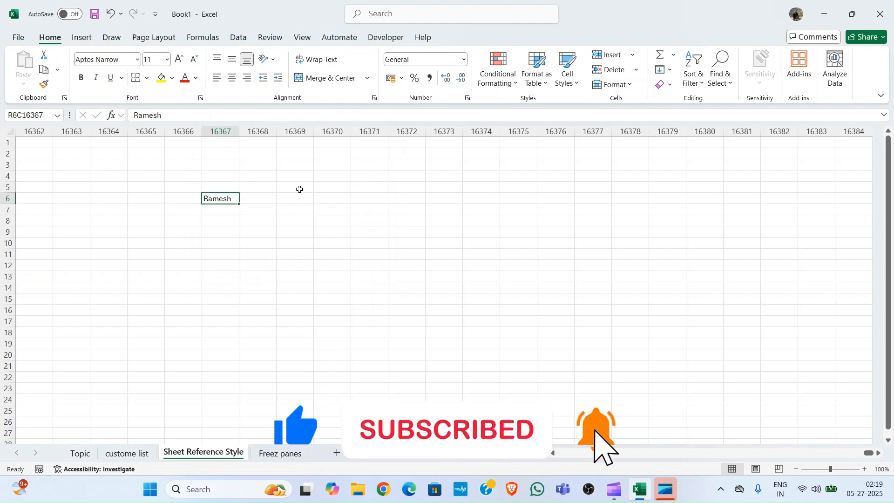
Highlight row 6 and the cell reference of the sample name, then clear the name from R6C16367.
{"action": "left_click", "coordinate": [3, 198]}
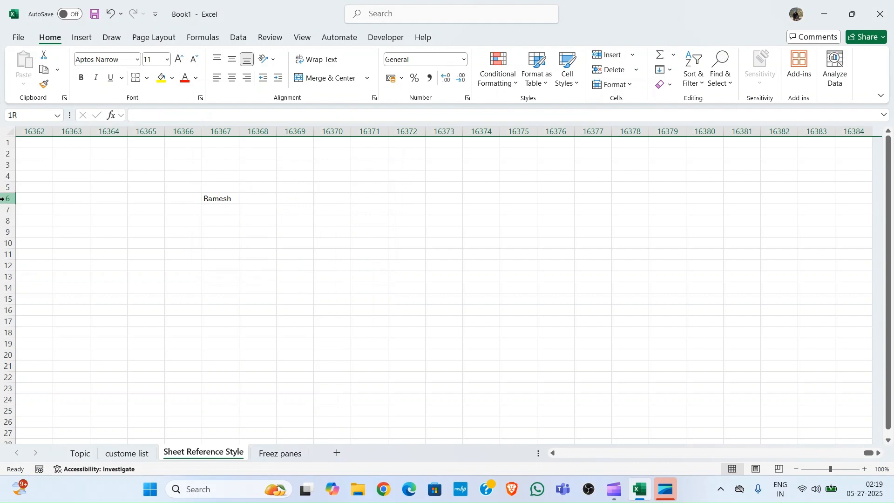
{"action": "left_click", "coordinate": [213, 200]}
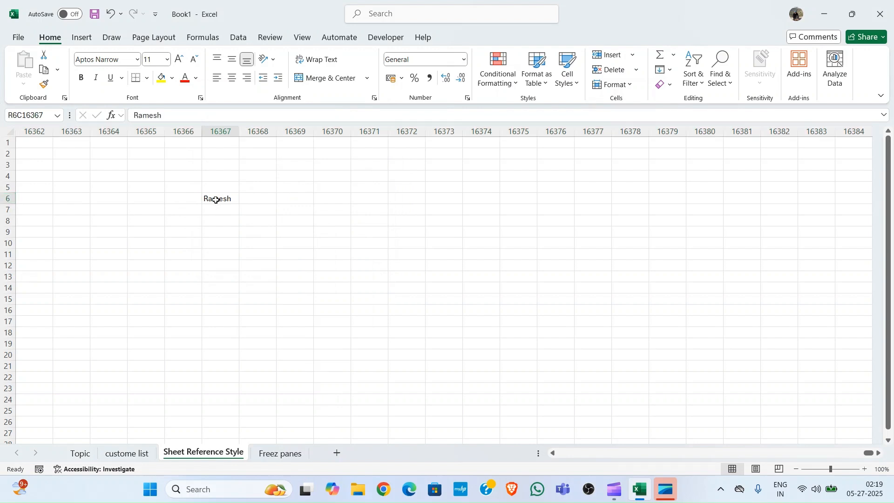
{"action": "left_click", "coordinate": [23, 115]}
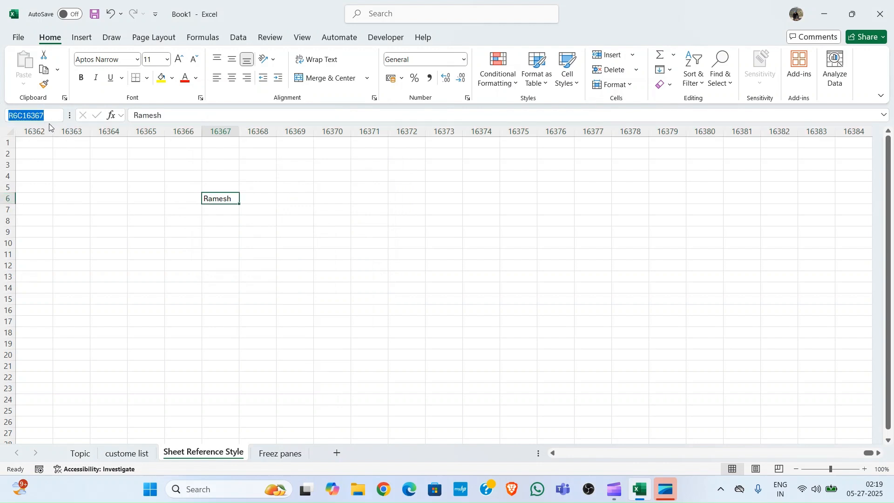
{"action": "left_click", "coordinate": [248, 198]}
{"action": "left_click", "coordinate": [208, 199]}
{"action": "key", "text": "Delete"}
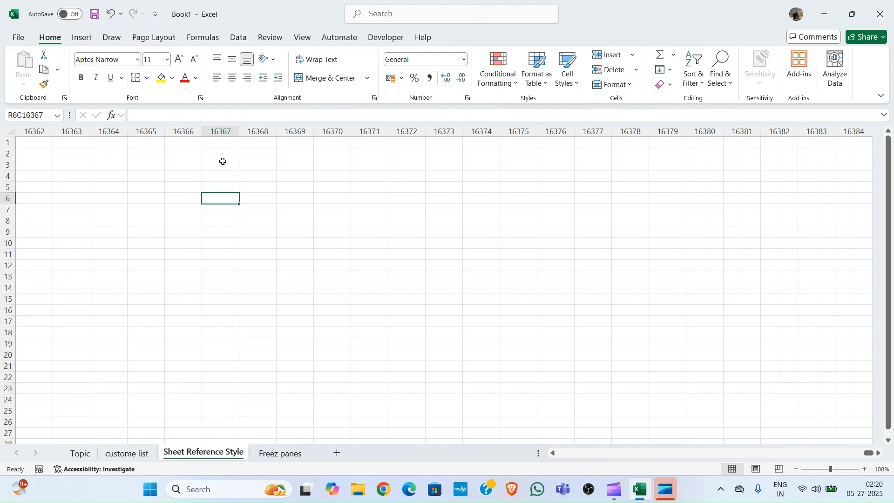
Return to the first cell of row 6 and turn off R1C1 reference style in the Formulas options.
{"action": "key", "text": "Home"}
{"action": "left_click", "coordinate": [18, 38]}
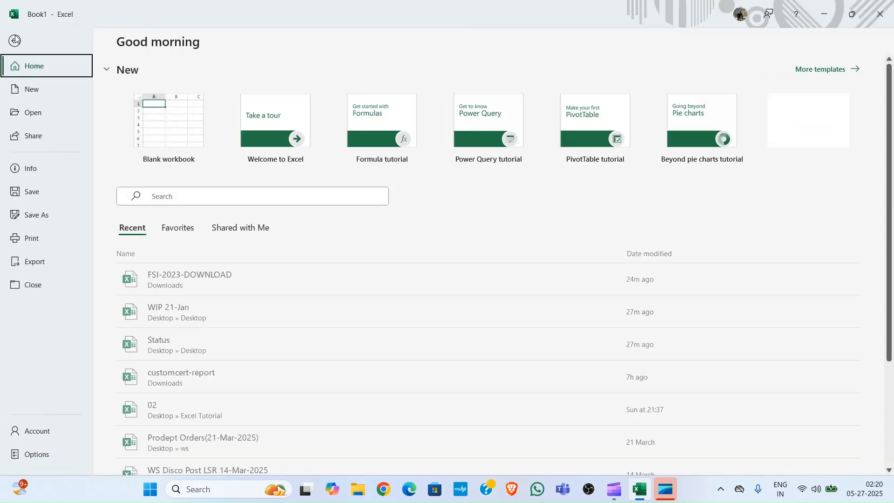
{"action": "left_click", "coordinate": [35, 454]}
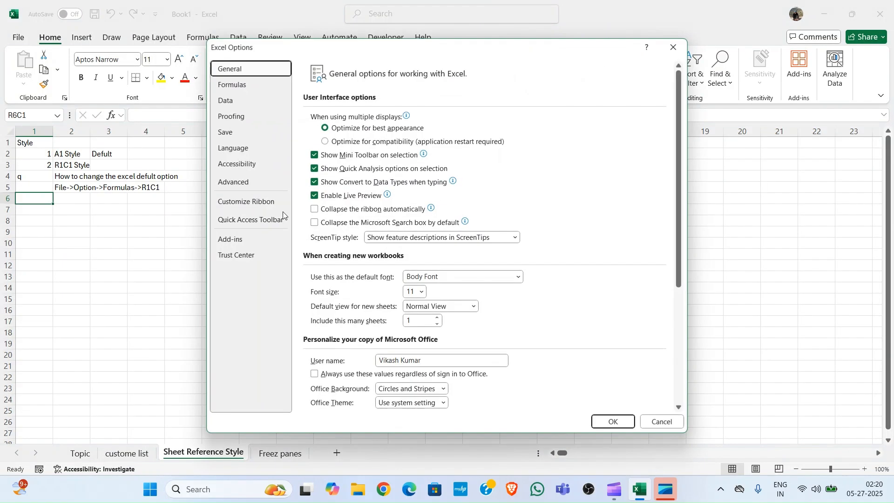
{"action": "left_click", "coordinate": [254, 183]}
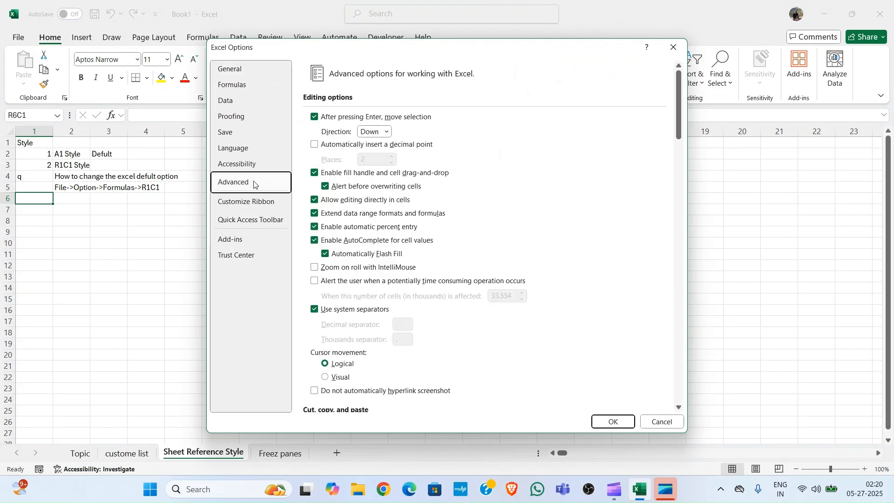
{"action": "left_click", "coordinate": [233, 85]}
{"action": "left_click", "coordinate": [356, 208]}
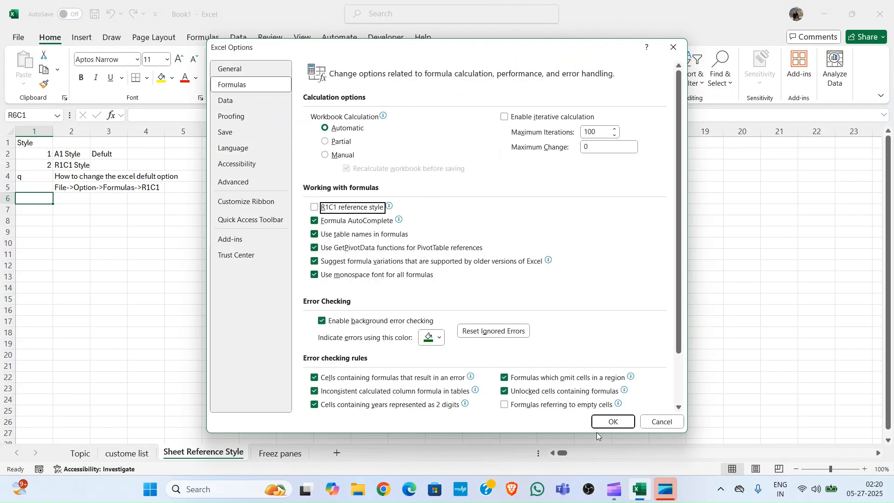
{"action": "left_click", "coordinate": [606, 421]}
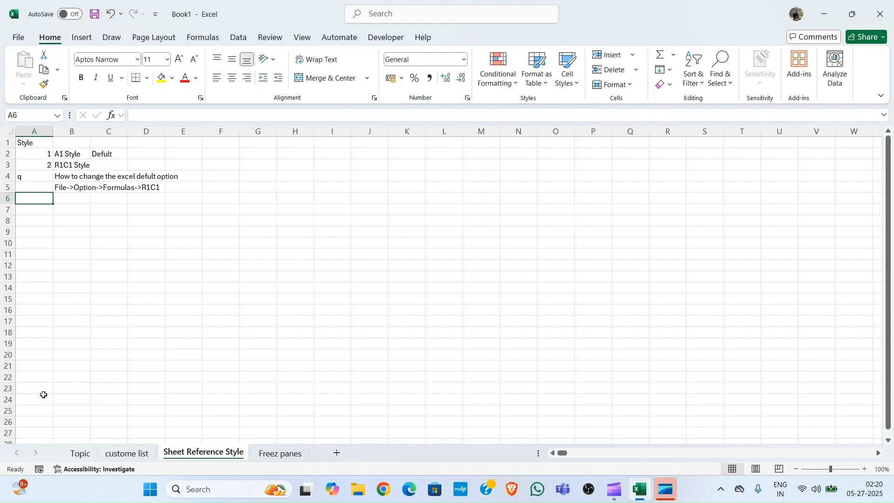
Mark topic 5, How to Freez panes the Data, on the Topic sheet and switch to the Freez panes sheet.
{"action": "left_click", "coordinate": [77, 453]}
{"action": "left_click", "coordinate": [170, 298]}
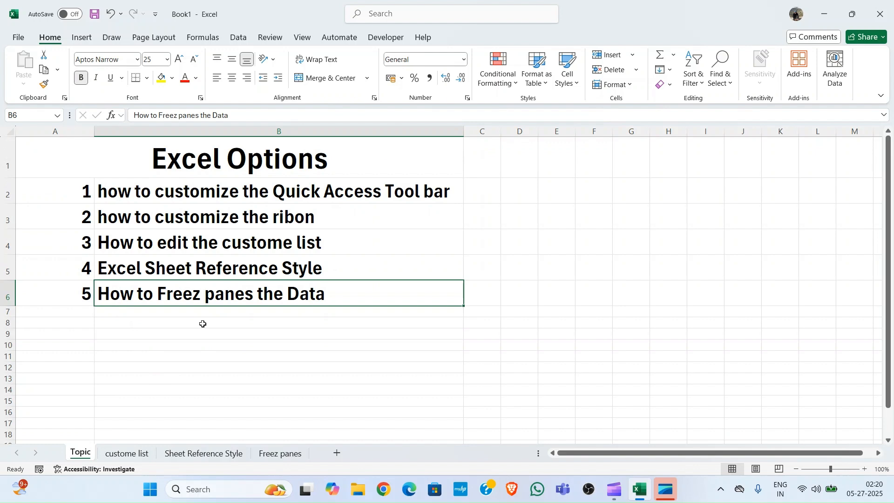
{"action": "left_click", "coordinate": [280, 453]}
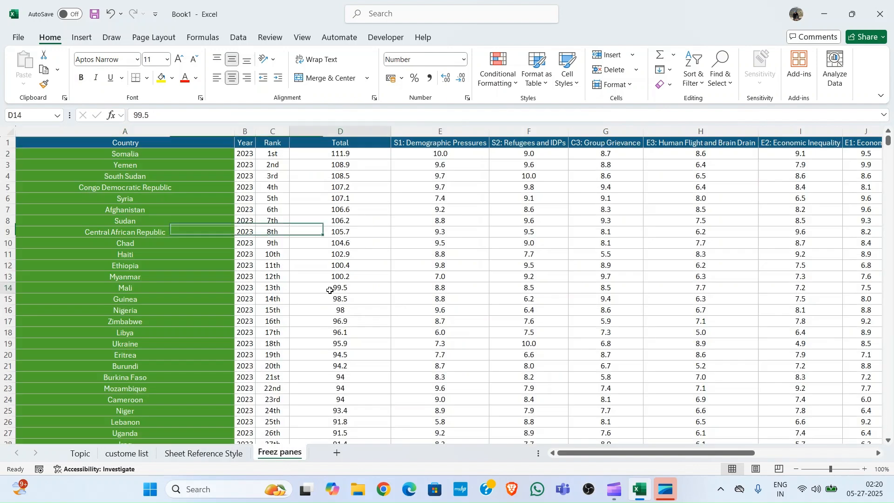
Examine the Country column down to its last row, go down again from the header row, and return to A1.
{"action": "left_click", "coordinate": [329, 291]}
{"action": "key", "text": "ctrl+Home"}
{"action": "key", "text": "ctrl+Down"}
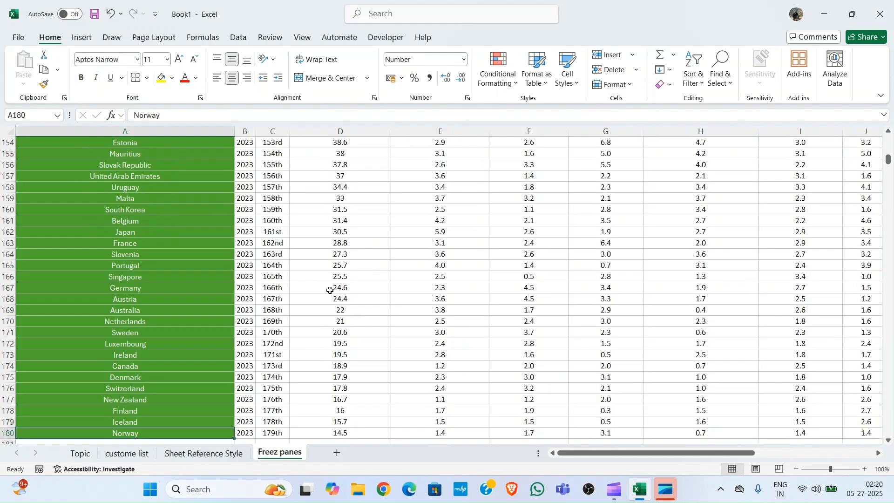
{"action": "key", "text": "ctrl+Up"}
{"action": "key", "text": "Down"}
{"action": "key", "text": "Down"}
{"action": "key", "text": "Down"}
{"action": "key", "text": "Down"}
{"action": "key", "text": "Down"}
{"action": "key", "text": "Down"}
{"action": "key", "text": "Down"}
{"action": "key", "text": "Down"}
{"action": "key", "text": "Down"}
{"action": "key", "text": "Down"}
{"action": "key", "text": "Down"}
{"action": "key", "text": "Down"}
{"action": "key", "text": "Down"}
{"action": "key", "text": "Down"}
{"action": "key", "text": "Down"}
{"action": "key", "text": "Down"}
{"action": "key", "text": "Down"}
{"action": "key", "text": "Down"}
{"action": "key", "text": "Down"}
{"action": "key", "text": "Down"}
{"action": "key", "text": "Down"}
{"action": "key", "text": "Down"}
{"action": "key", "text": "Down"}
{"action": "key", "text": "Down"}
{"action": "key", "text": "Down"}
{"action": "key", "text": "Down"}
{"action": "key", "text": "Down"}
{"action": "key", "text": "Down"}
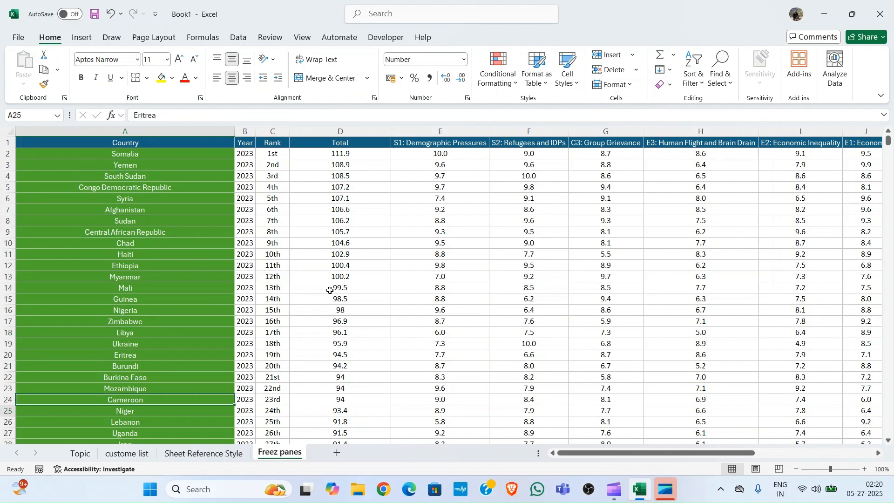
{"action": "key", "text": "Down"}
{"action": "key", "text": "Down"}
{"action": "key", "text": "Down"}
{"action": "key", "text": "Down"}
{"action": "key", "text": "Down"}
{"action": "key", "text": "Down"}
{"action": "key", "text": "Down"}
{"action": "key", "text": "Down"}
{"action": "key", "text": "Down"}
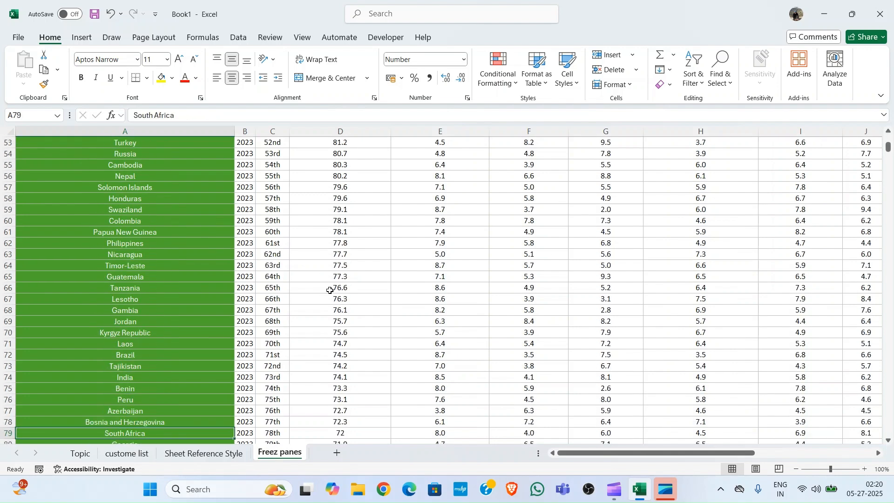
{"action": "key", "text": "Right"}
{"action": "key", "text": "Right"}
{"action": "key", "text": "Right"}
{"action": "key", "text": "Right"}
{"action": "key", "text": "ctrl+Home"}
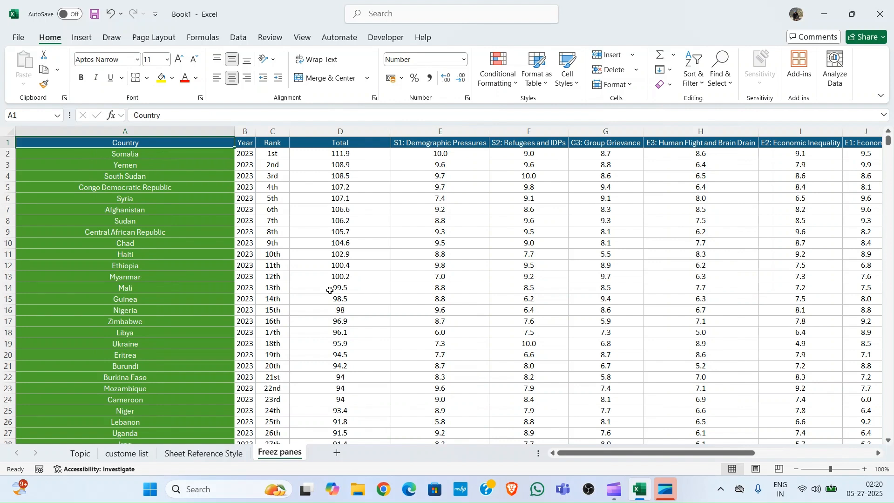
Examine the header row from Country to S1: Demographic Pressures and return to A1.
{"action": "key", "text": "Right"}
{"action": "key", "text": "Right"}
{"action": "key", "text": "Right"}
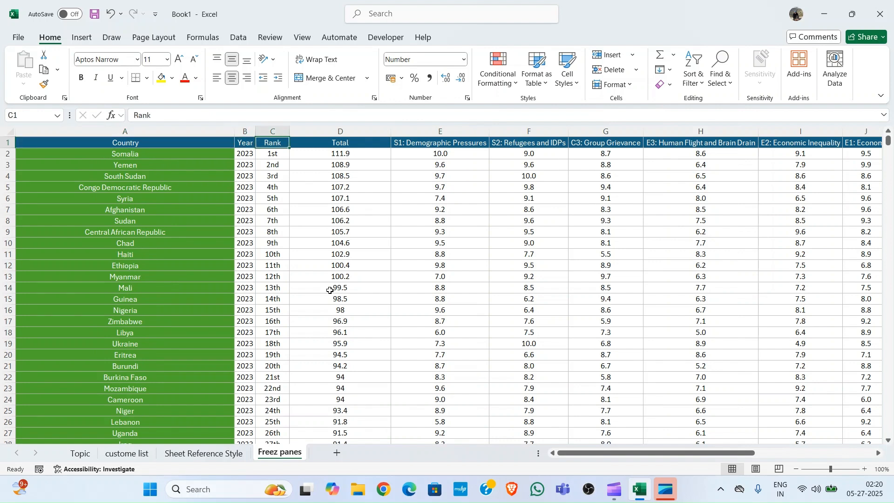
{"action": "key", "text": "Right"}
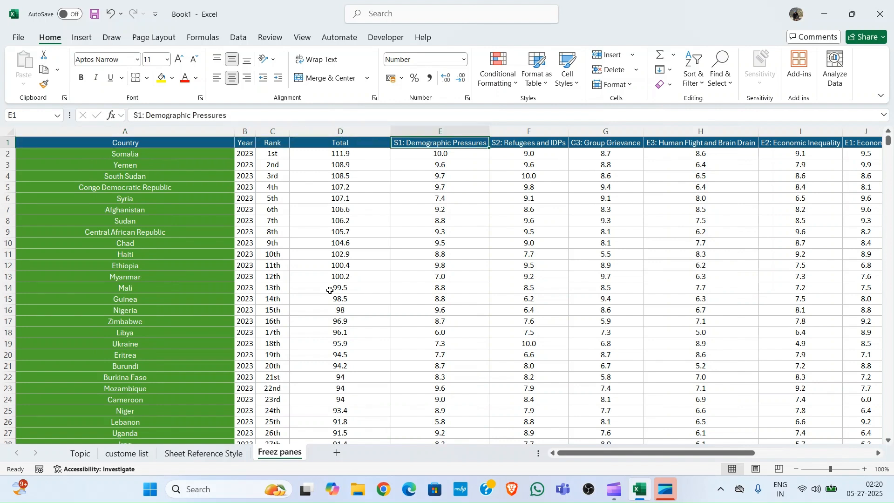
{"action": "key", "text": "Left"}
{"action": "key", "text": "Left"}
{"action": "key", "text": "Left"}
{"action": "key", "text": "Left"}
{"action": "scroll", "coordinate": [330, 290], "scroll_direction": "right", "scroll_amount": 5}
{"action": "scroll", "coordinate": [330, 290], "scroll_direction": "left", "scroll_amount": 4}
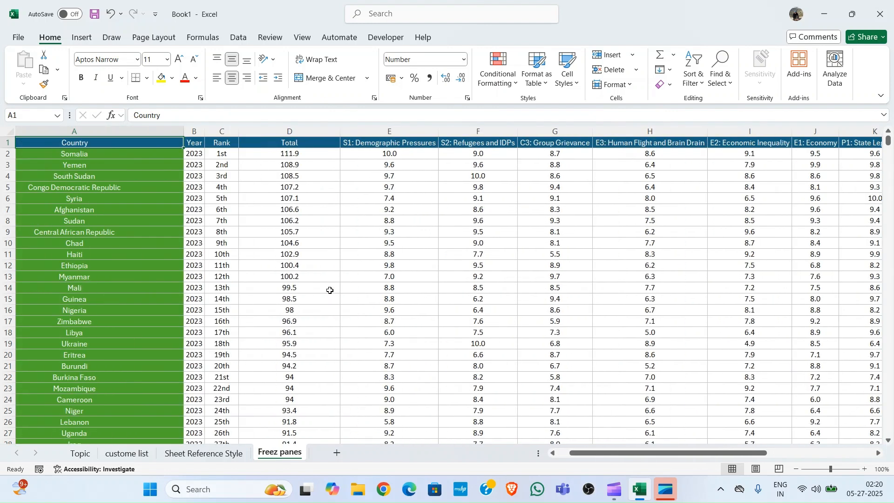
Go to the last countries in the table, look across row 176 to column O, and return to A1.
{"action": "key", "text": "Down"}
{"action": "key", "text": "Down"}
{"action": "key", "text": "Down"}
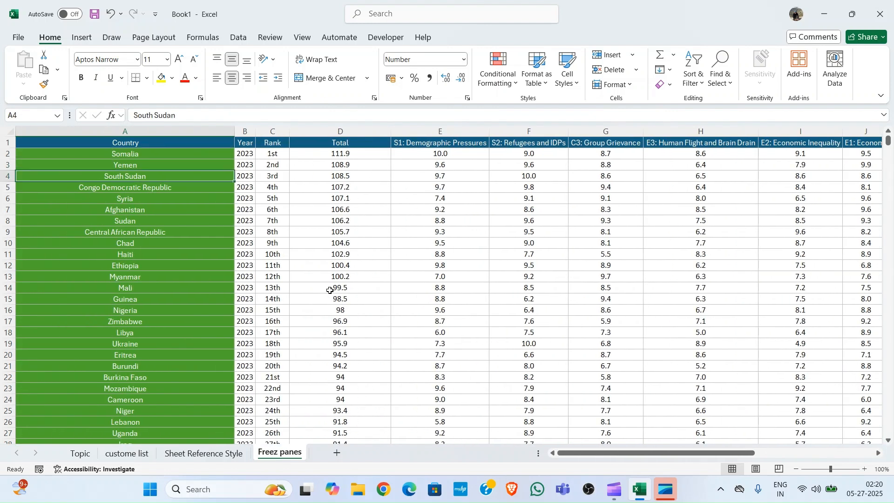
{"action": "key", "text": "ctrl+Down"}
{"action": "key", "text": "Up"}
{"action": "key", "text": "Up"}
{"action": "key", "text": "Up"}
{"action": "key", "text": "Right"}
{"action": "key", "text": "Right"}
{"action": "key", "text": "Right"}
{"action": "key", "text": "Right"}
{"action": "key", "text": "Right"}
{"action": "key", "text": "Right"}
{"action": "key", "text": "Right"}
{"action": "key", "text": "Right"}
{"action": "key", "text": "Right"}
{"action": "key", "text": "Right"}
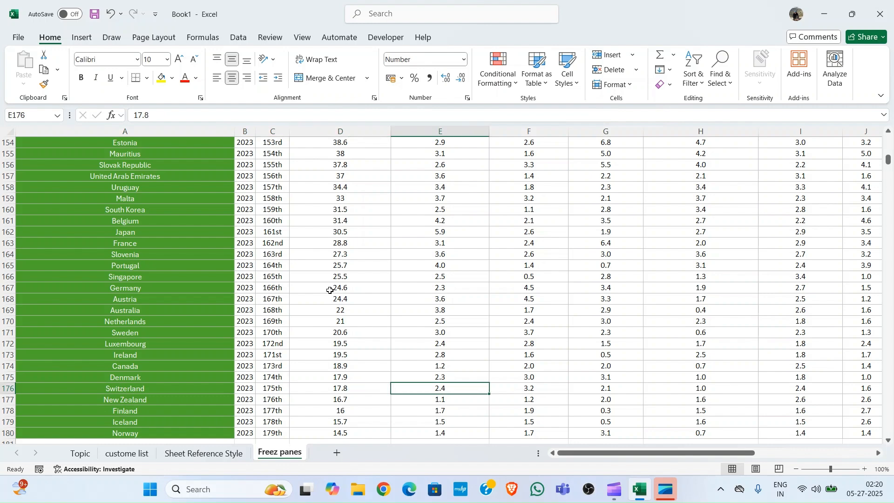
{"action": "key", "text": "Right"}
{"action": "key", "text": "Right"}
{"action": "key", "text": "Right"}
{"action": "key", "text": "Right"}
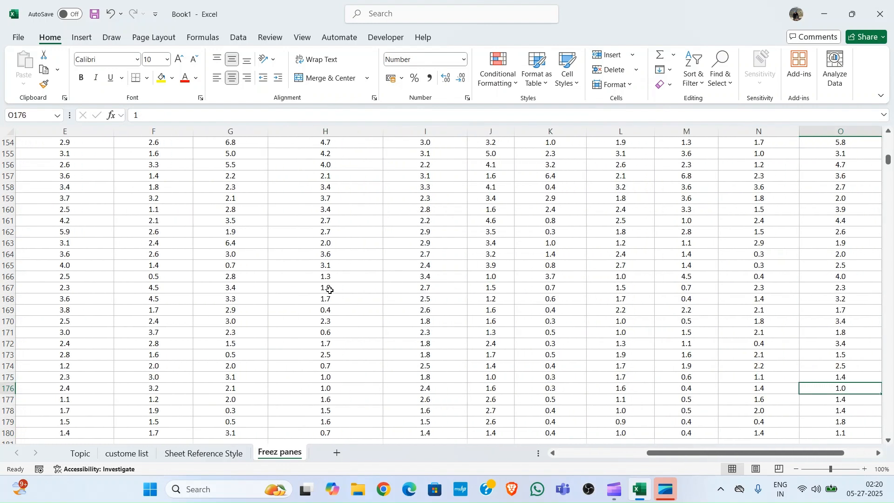
{"action": "key", "text": "Home"}
{"action": "key", "text": "ctrl+Home"}
Look across the table's last row, 180, to column O, check that column's header, and return to A1.
{"action": "key", "text": "Down"}
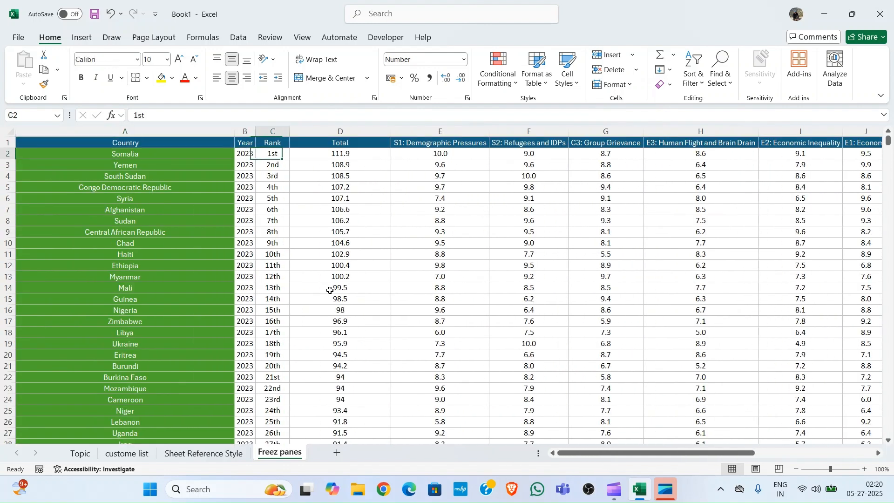
{"action": "key", "text": "Right"}
{"action": "key", "text": "ctrl+Down"}
{"action": "key", "text": "Right"}
{"action": "key", "text": "Right"}
{"action": "key", "text": "Right"}
{"action": "key", "text": "Right"}
{"action": "key", "text": "Right"}
{"action": "key", "text": "Right"}
{"action": "key", "text": "Right"}
{"action": "key", "text": "Right"}
{"action": "key", "text": "Right"}
{"action": "key", "text": "Right"}
{"action": "key", "text": "Right"}
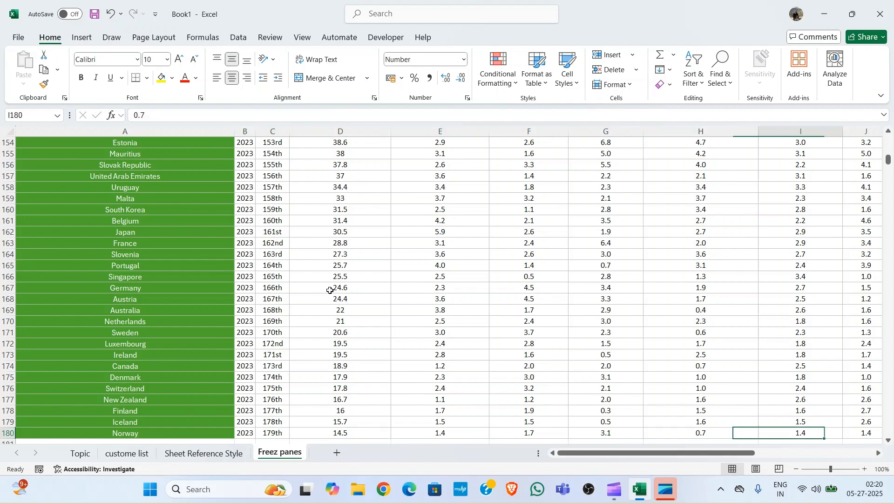
{"action": "key", "text": "Right"}
{"action": "key", "text": "Right"}
{"action": "key", "text": "ctrl+Up"}
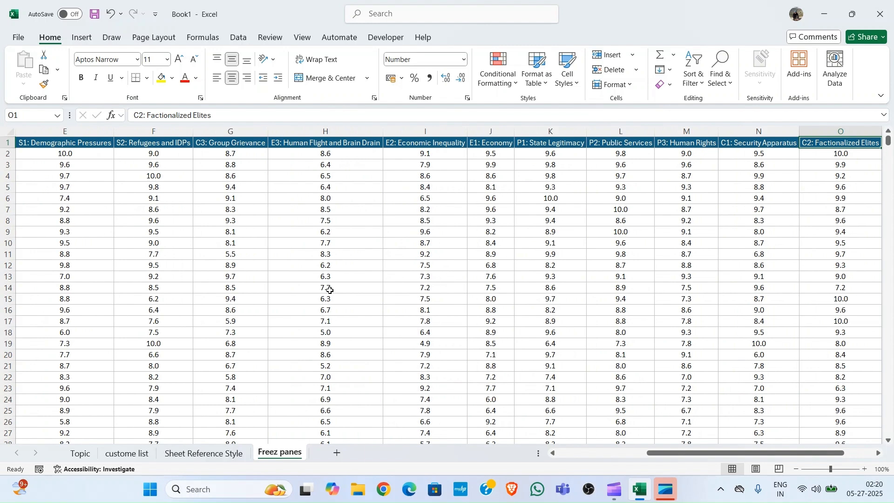
{"action": "key", "text": "ctrl+Left"}
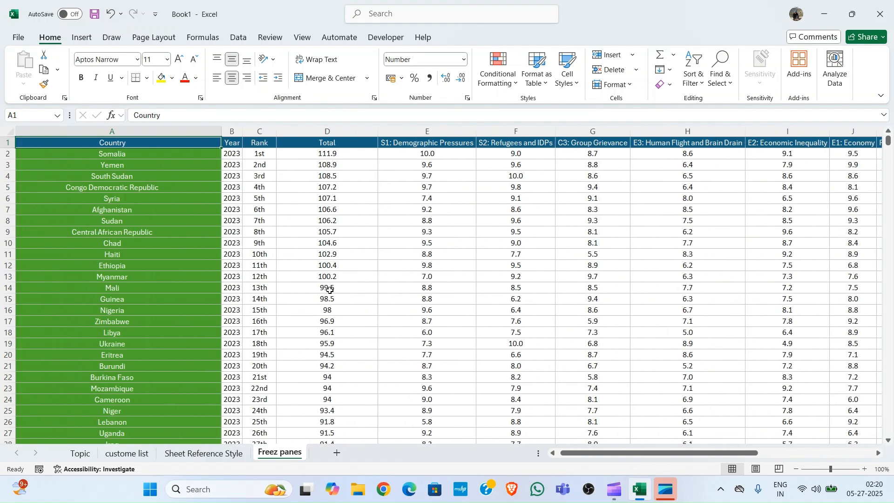
Check the end of the Country column and look across row 2 from Somalia past the table's last column.
{"action": "key", "text": "ctrl+Down"}
{"action": "key", "text": "ctrl+Up"}
{"action": "key", "text": "Down"}
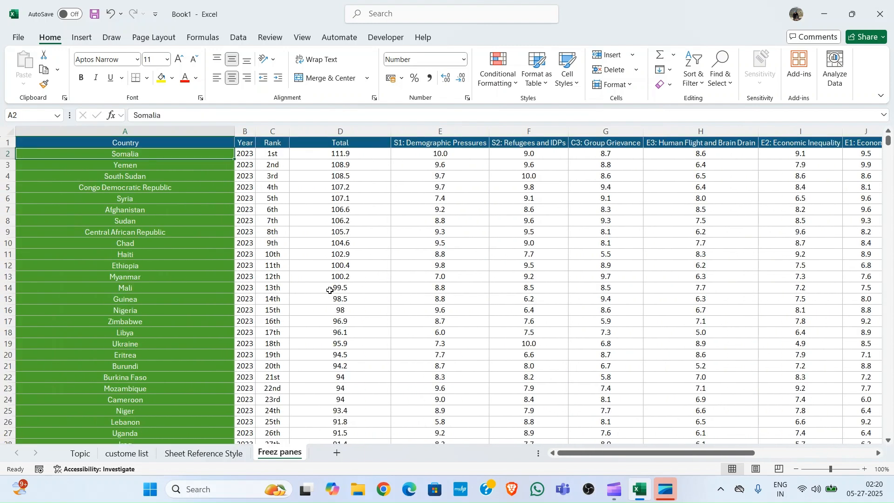
{"action": "key", "text": "Right"}
{"action": "key", "text": "Right"}
{"action": "key", "text": "Right"}
{"action": "key", "text": "Right"}
{"action": "key", "text": "Right"}
{"action": "key", "text": "Right"}
{"action": "key", "text": "Right"}
{"action": "key", "text": "Right"}
{"action": "key", "text": "Right"}
{"action": "key", "text": "Right"}
{"action": "key", "text": "Right"}
{"action": "key", "text": "Right"}
{"action": "key", "text": "Right"}
{"action": "key", "text": "Right"}
{"action": "key", "text": "Right"}
{"action": "key", "text": "Right"}
{"action": "key", "text": "Right"}
{"action": "key", "text": "Right"}
{"action": "key", "text": "Right"}
{"action": "key", "text": "Right"}
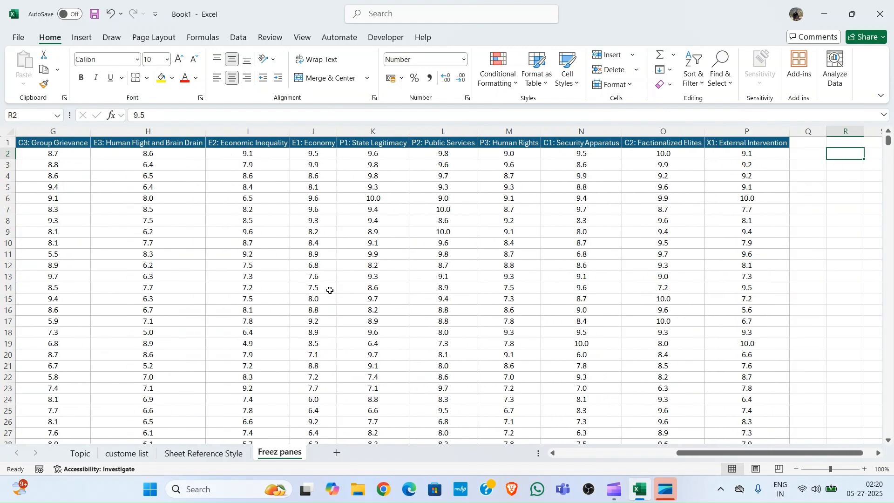
Examine the X1: External Intervention column down to row 25 and go back to that row's country.
{"action": "key", "text": "Left"}
{"action": "key", "text": "Left"}
{"action": "key", "text": "Left"}
{"action": "key", "text": "Left"}
{"action": "key", "text": "Left"}
{"action": "key", "text": "Down"}
{"action": "key", "text": "Down"}
{"action": "key", "text": "Down"}
{"action": "key", "text": "Down"}
{"action": "key", "text": "Down"}
{"action": "key", "text": "Down"}
{"action": "key", "text": "Down"}
{"action": "key", "text": "Down"}
{"action": "key", "text": "Down"}
{"action": "key", "text": "Down"}
{"action": "key", "text": "Down"}
{"action": "key", "text": "Down"}
{"action": "key", "text": "Down"}
{"action": "key", "text": "Down"}
{"action": "key", "text": "Down"}
{"action": "key", "text": "Down"}
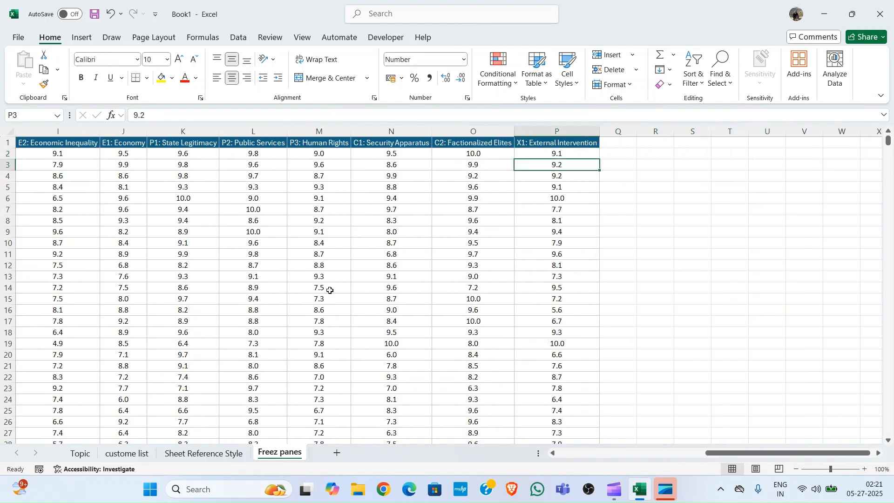
{"action": "key", "text": "Down"}
{"action": "key", "text": "Down"}
{"action": "key", "text": "Down"}
{"action": "key", "text": "Down"}
{"action": "key", "text": "Down"}
{"action": "key", "text": "Down"}
{"action": "key", "text": "Down"}
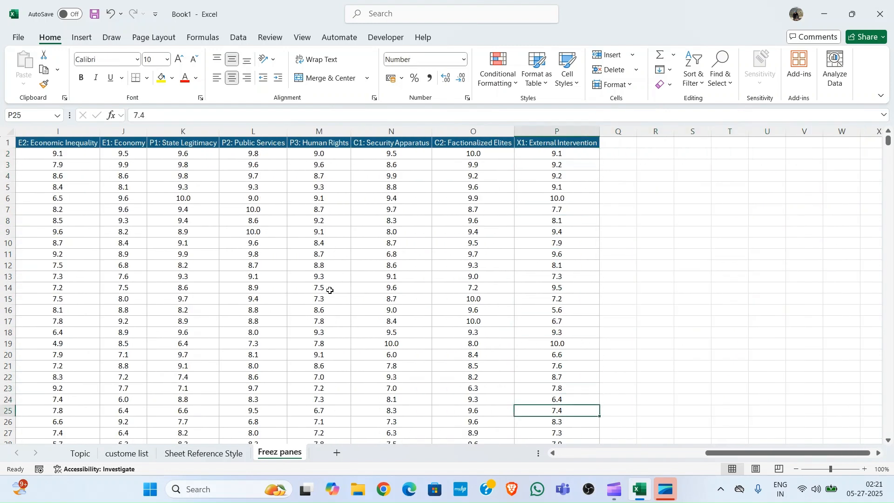
{"action": "key", "text": "ctrl+Left"}
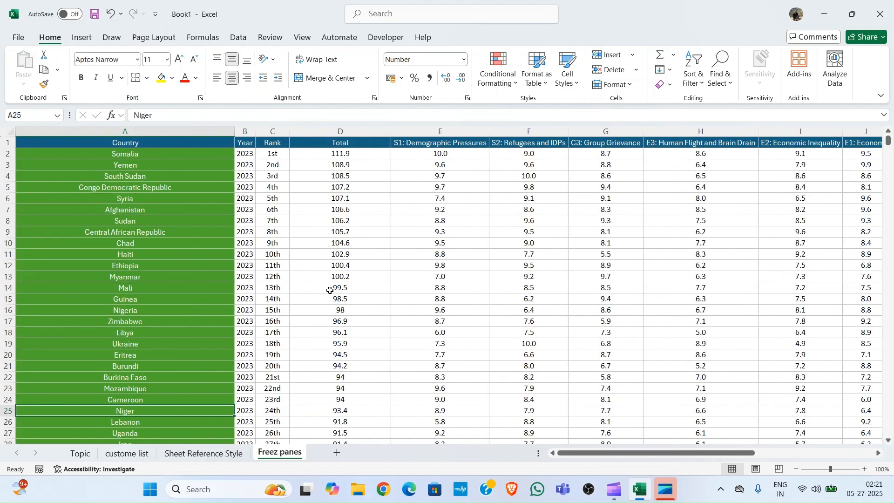
Examine the cells where the header row and the Country column meet the data, ending on B2.
{"action": "key", "text": "Right"}
{"action": "key", "text": "Right"}
{"action": "key", "text": "Right"}
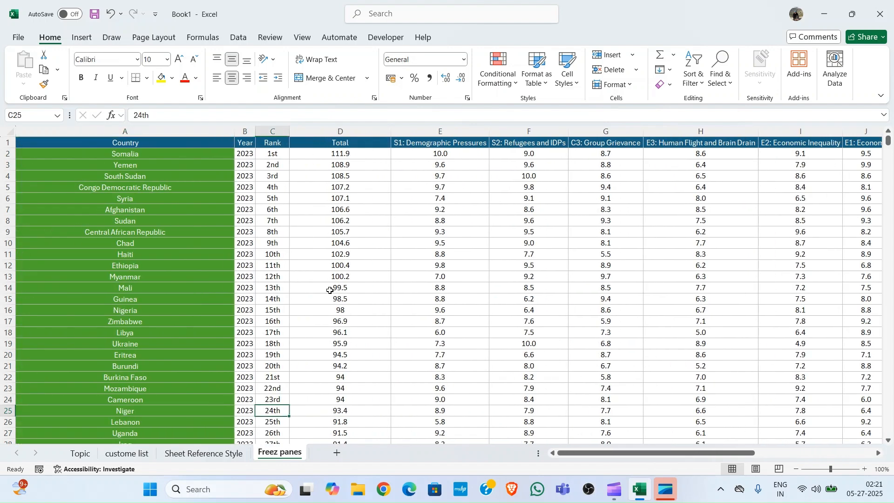
{"action": "key", "text": "Left"}
{"action": "key", "text": "ctrl+Up"}
{"action": "key", "text": "Down"}
{"action": "key", "text": "Left"}
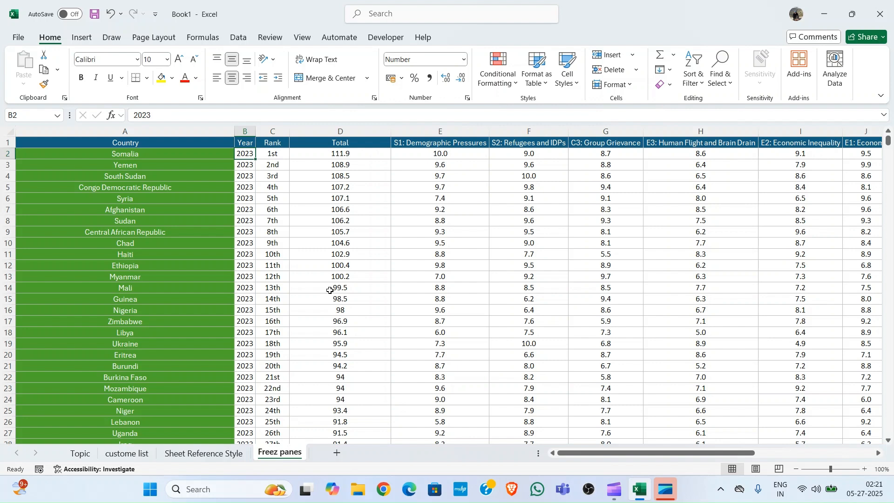
{"action": "left_click", "coordinate": [172, 144]}
{"action": "left_click", "coordinate": [154, 153]}
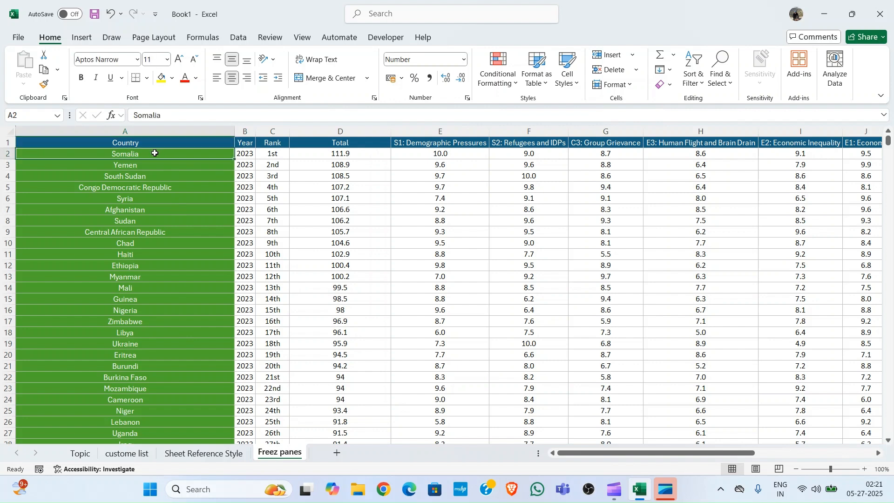
{"action": "left_click", "coordinate": [257, 151]}
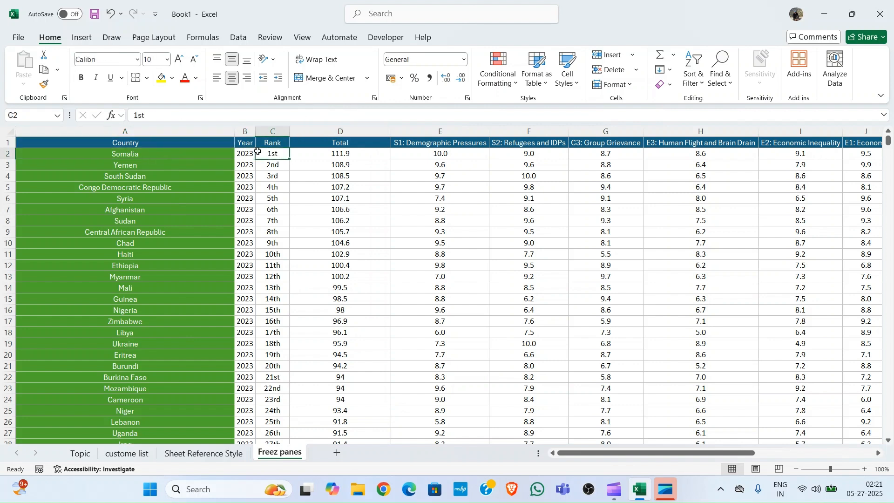
{"action": "left_click", "coordinate": [251, 154]}
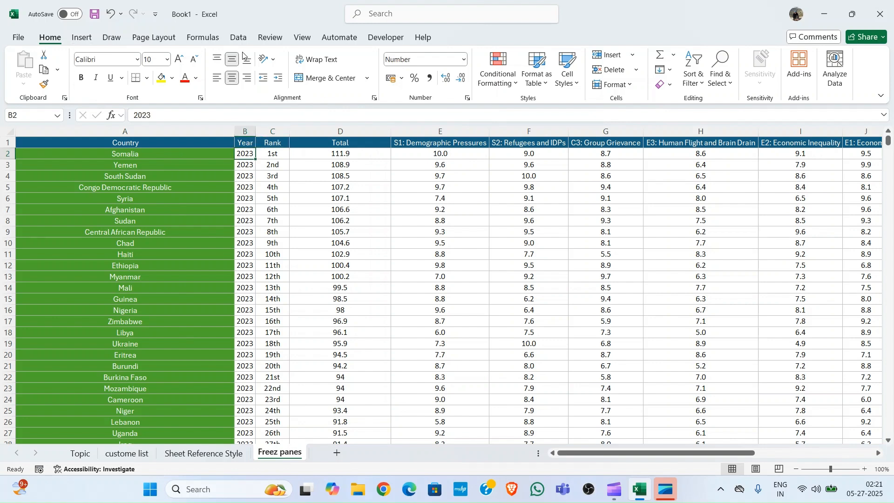
Try to freeze the top row from cell B2 and check the header at the end of the Total column.
{"action": "left_click", "coordinate": [302, 38]}
{"action": "key", "text": "ctrl+Home"}
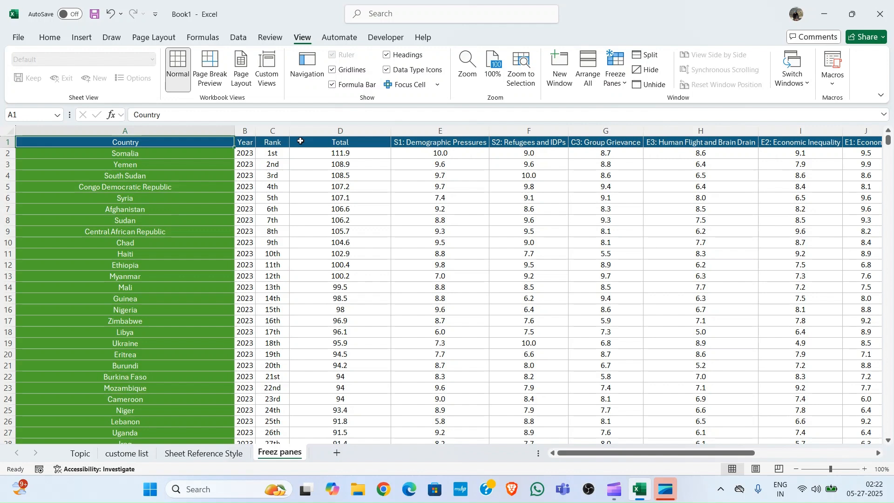
{"action": "left_click", "coordinate": [247, 156]}
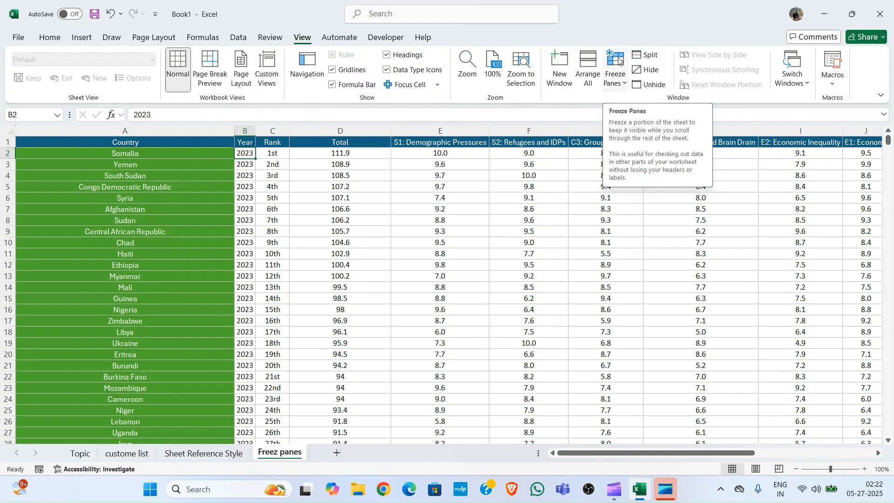
{"action": "left_click", "coordinate": [624, 86]}
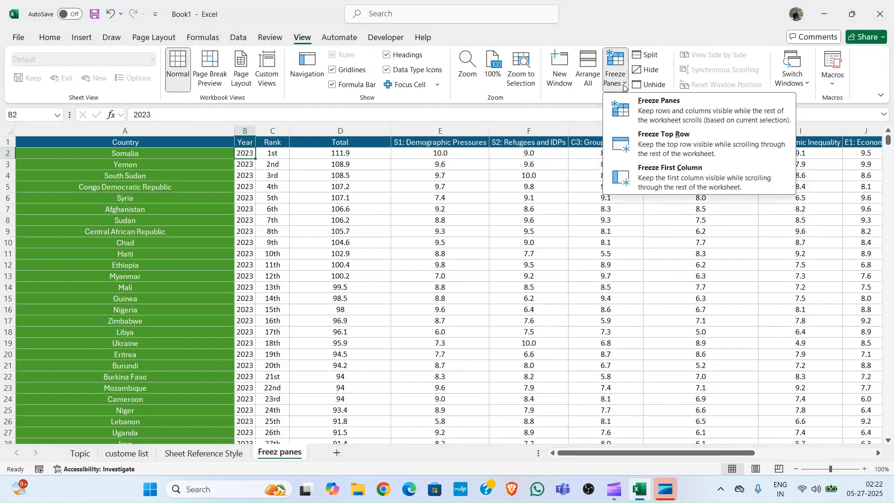
{"action": "left_click", "coordinate": [655, 152]}
{"action": "left_click", "coordinate": [299, 267]}
{"action": "key", "text": "ctrl+Down"}
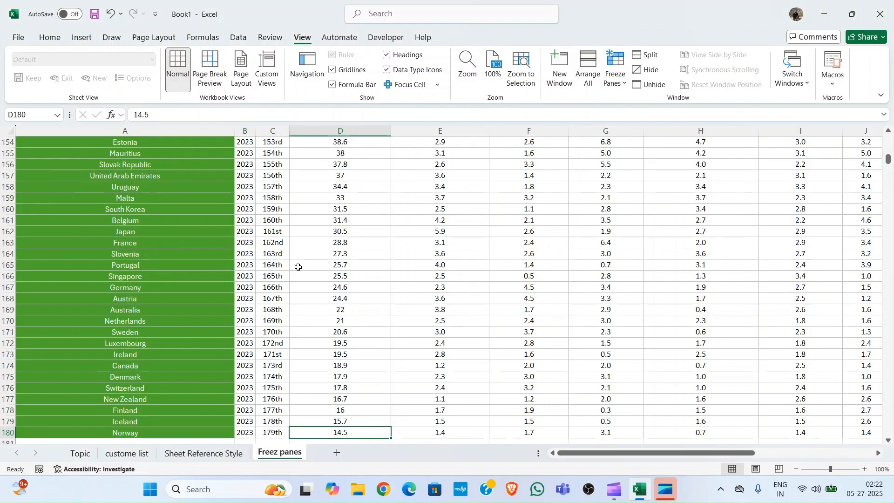
Freeze the top row with the sheet scrolled to row 154 and go to the first cell below it.
{"action": "left_click", "coordinate": [613, 90]}
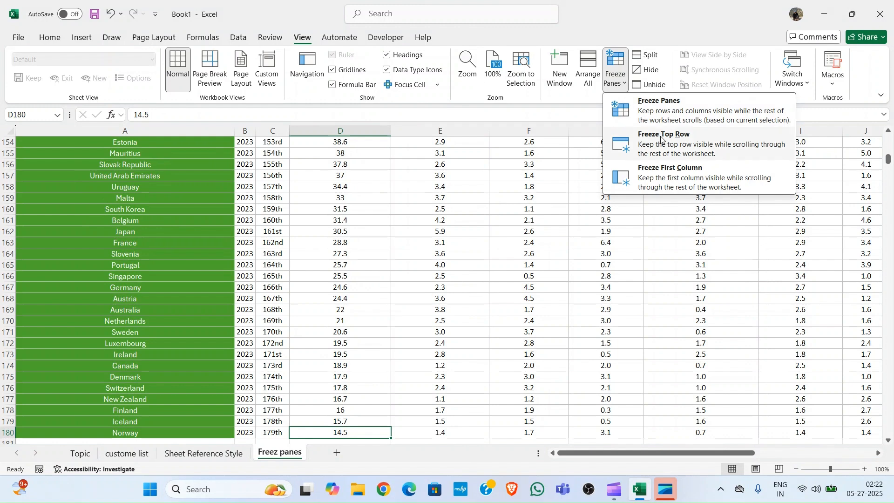
{"action": "left_click", "coordinate": [661, 137]}
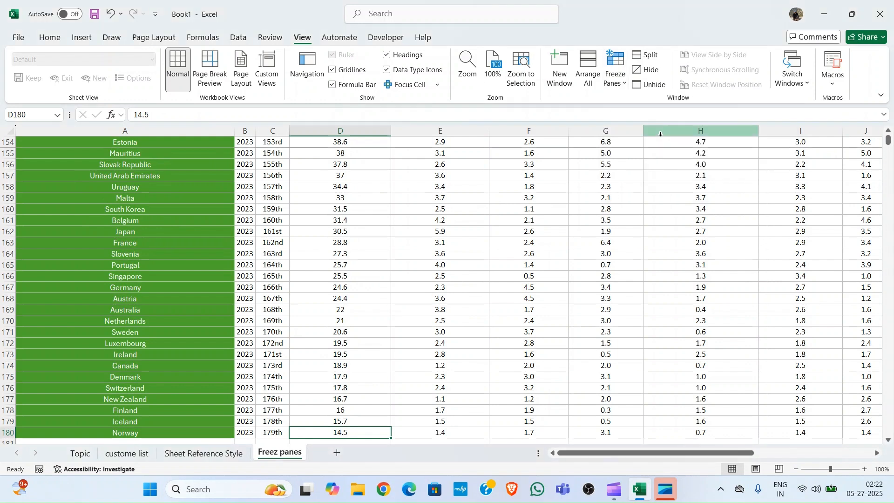
{"action": "key", "text": "ctrl+Home"}
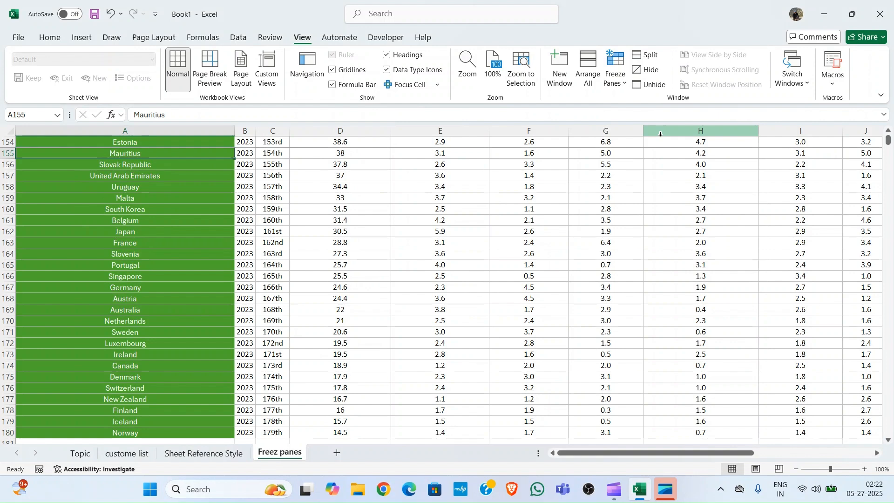
Unfreeze the panes and return to A1.
{"action": "key", "text": "alt"}
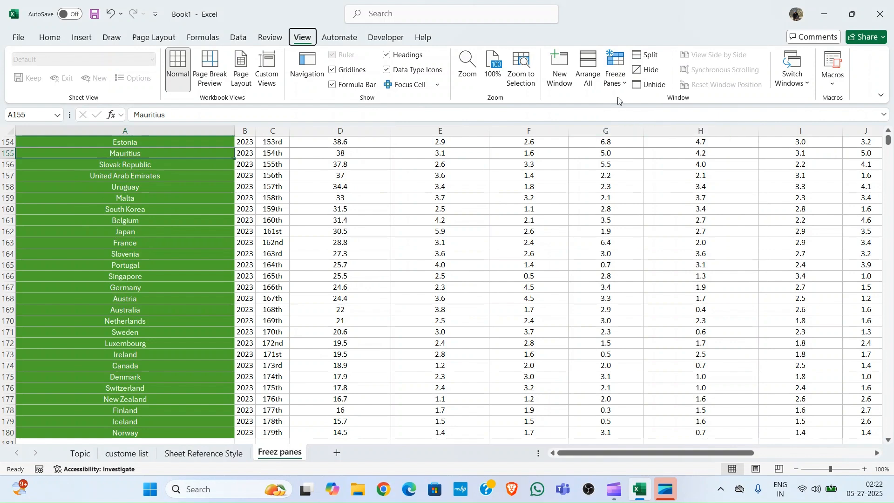
{"action": "key", "text": "w"}
{"action": "key", "text": "f"}
{"action": "left_click", "coordinate": [681, 120]}
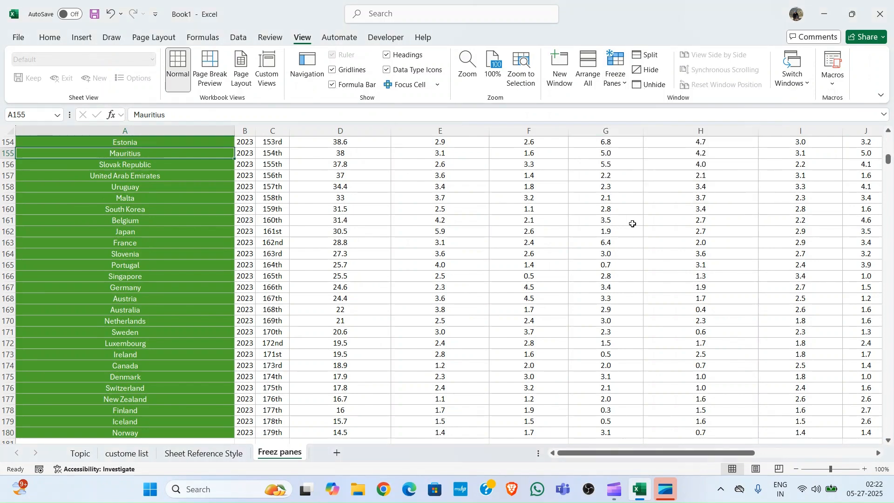
{"action": "left_click", "coordinate": [486, 223]}
{"action": "key", "text": "ctrl+Home"}
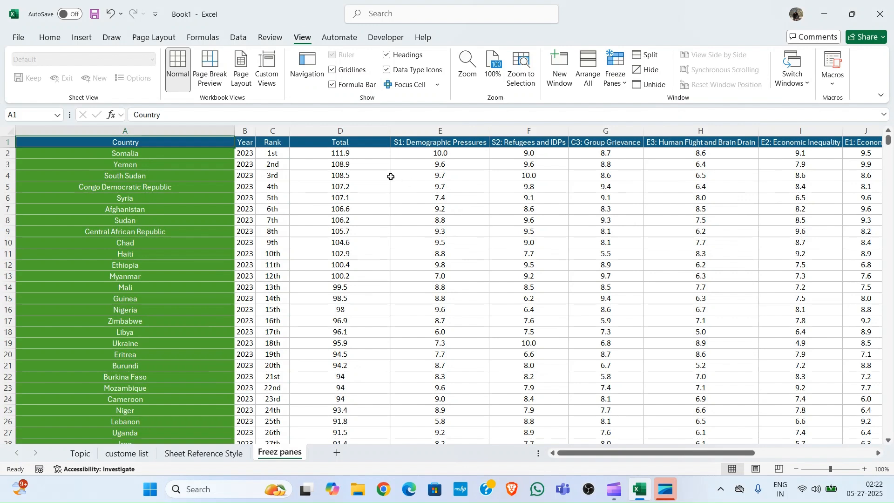
View the rows down to about row 54 without a frozen header, then return to the Year header.
{"action": "left_click", "coordinate": [245, 164]}
{"action": "scroll", "coordinate": [244, 231], "scroll_direction": "down", "scroll_amount": 9}
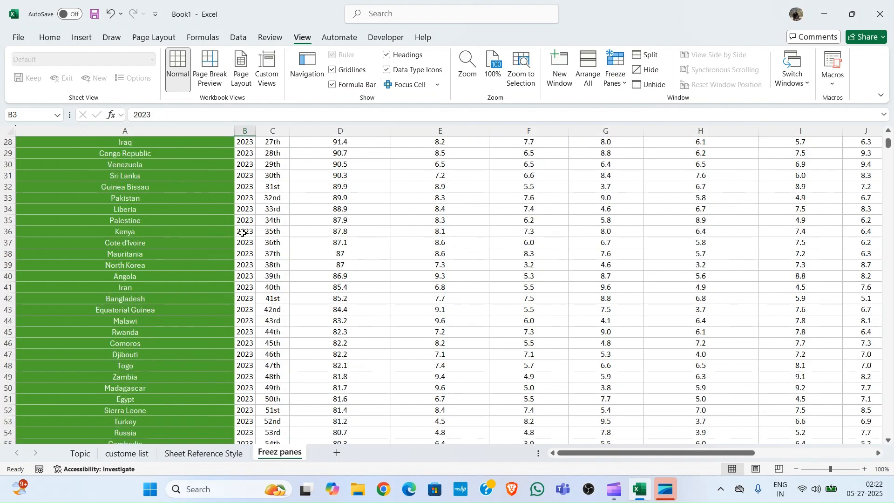
{"action": "left_click", "coordinate": [247, 143]}
{"action": "key", "text": "ctrl+Home"}
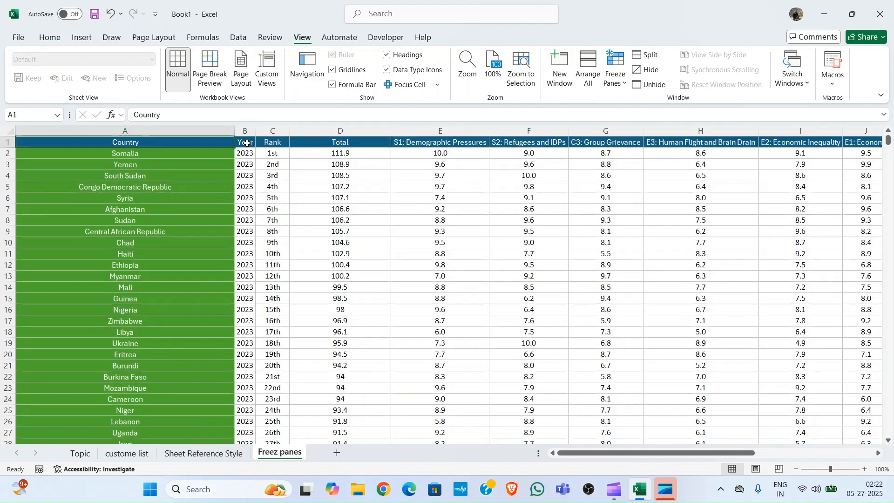
{"action": "left_click", "coordinate": [247, 143]}
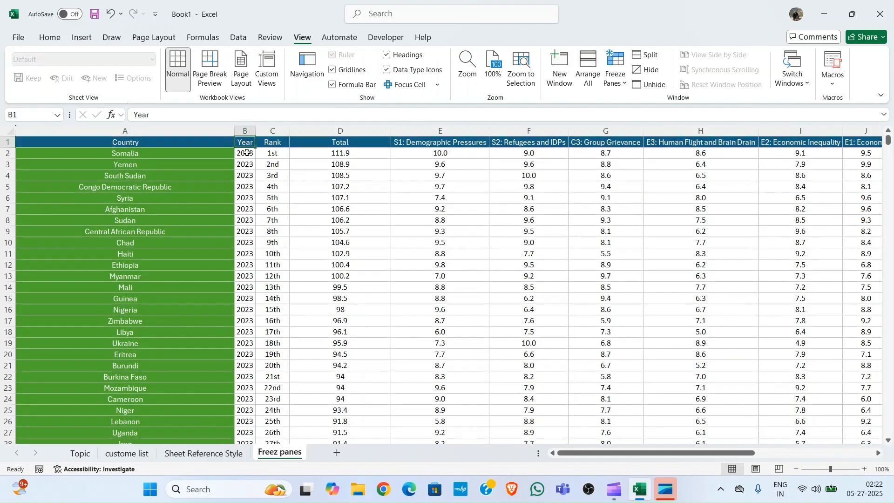
{"action": "left_click", "coordinate": [250, 287]}
{"action": "left_click", "coordinate": [244, 143]}
From B2, examine which row heads the view further down, such as Nigeria's row 16, and return to B2.
{"action": "left_click", "coordinate": [246, 153]}
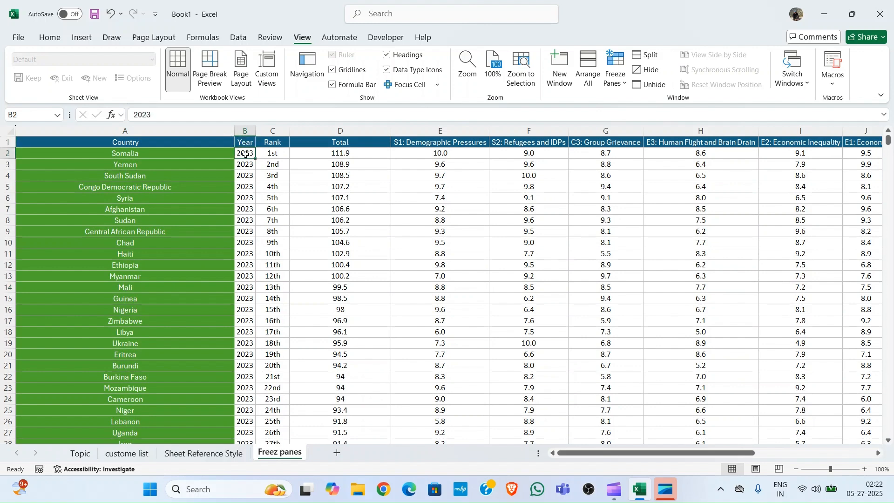
{"action": "scroll", "coordinate": [245, 154], "scroll_direction": "down", "scroll_amount": 5}
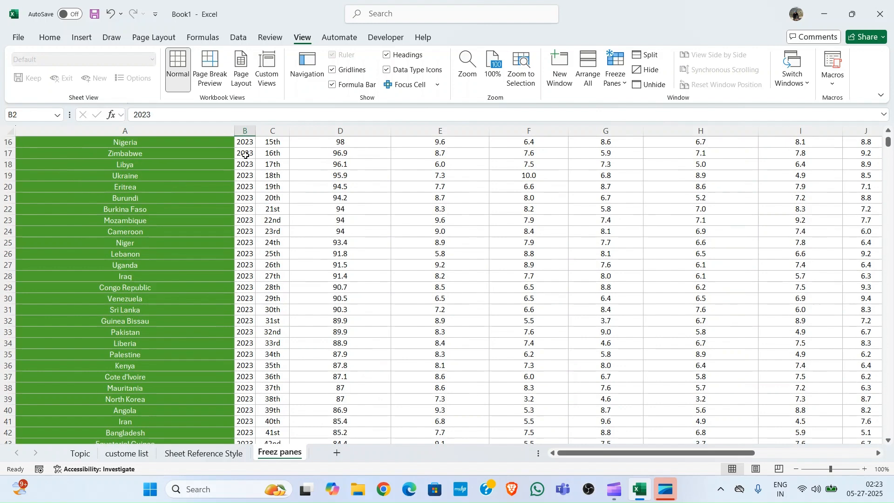
{"action": "left_click", "coordinate": [134, 150]}
{"action": "left_click", "coordinate": [133, 144]}
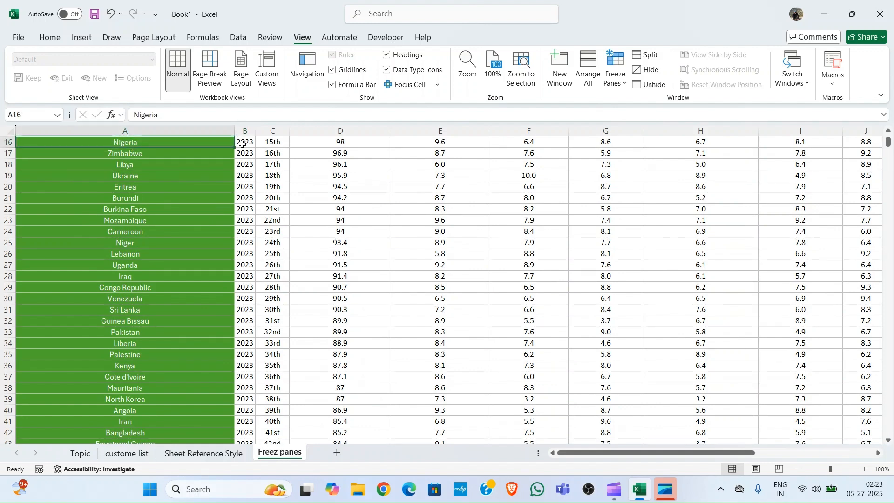
{"action": "scroll", "coordinate": [249, 151], "scroll_direction": "up", "scroll_amount": 5}
{"action": "left_click", "coordinate": [256, 155]}
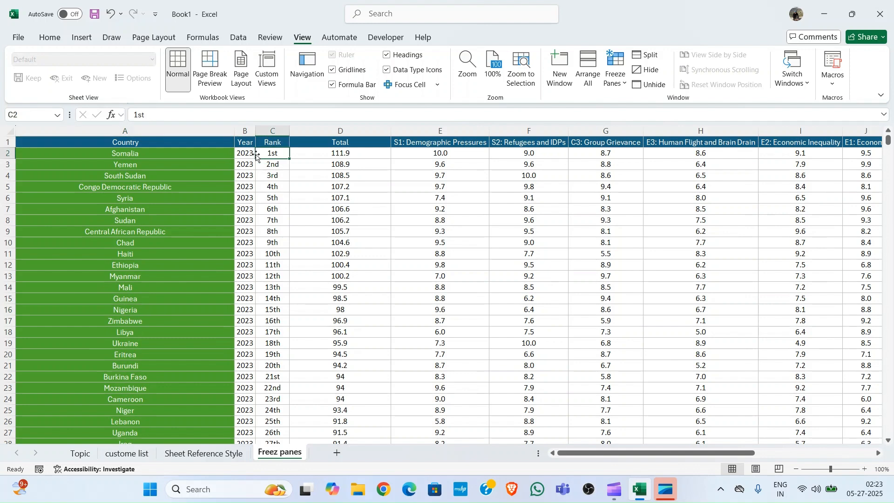
{"action": "left_click", "coordinate": [252, 154]}
{"action": "scroll", "coordinate": [252, 154], "scroll_direction": "down", "scroll_amount": 4}
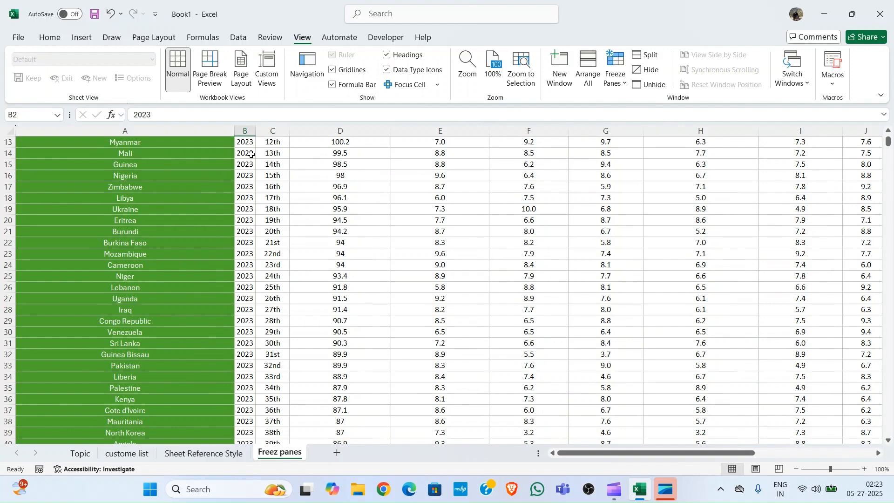
{"action": "scroll", "coordinate": [251, 154], "scroll_direction": "up", "scroll_amount": 4}
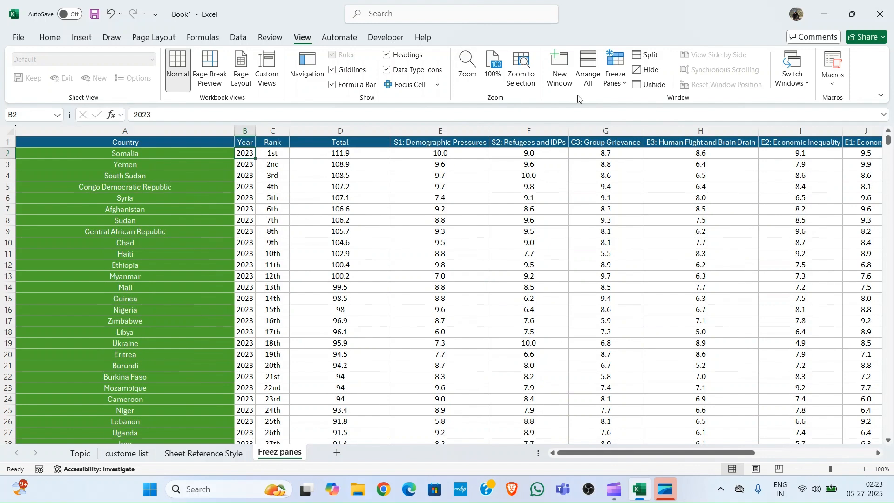
Freeze the top row with row 1 in view and check the headers while going down the table.
{"action": "left_click", "coordinate": [619, 84]}
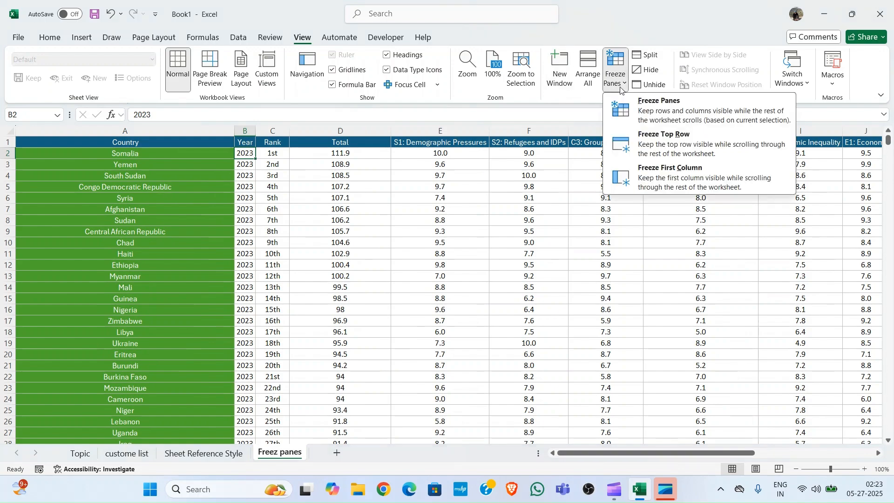
{"action": "left_click", "coordinate": [654, 146]}
{"action": "scroll", "coordinate": [258, 209], "scroll_direction": "down", "scroll_amount": 4}
{"action": "scroll", "coordinate": [257, 208], "scroll_direction": "down", "scroll_amount": 20}
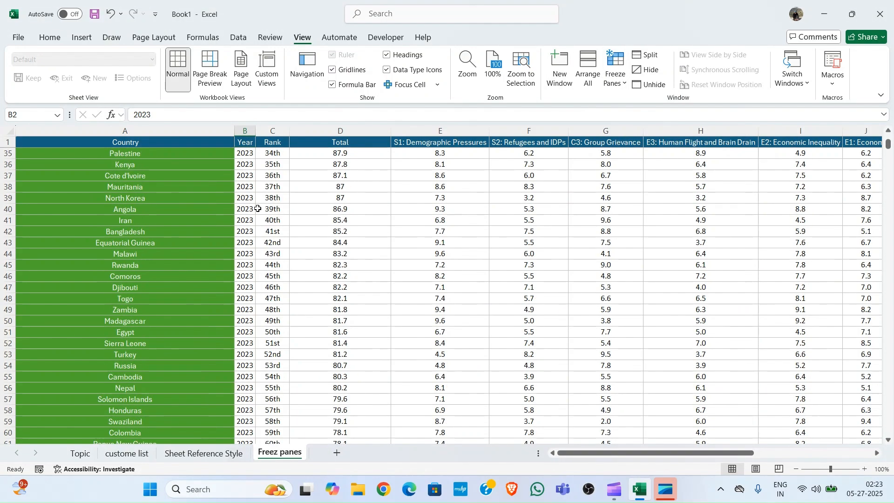
Check the frozen header row over the lower rows, then return to the table's start and select D8.
{"action": "scroll", "coordinate": [258, 208], "scroll_direction": "up", "scroll_amount": 16}
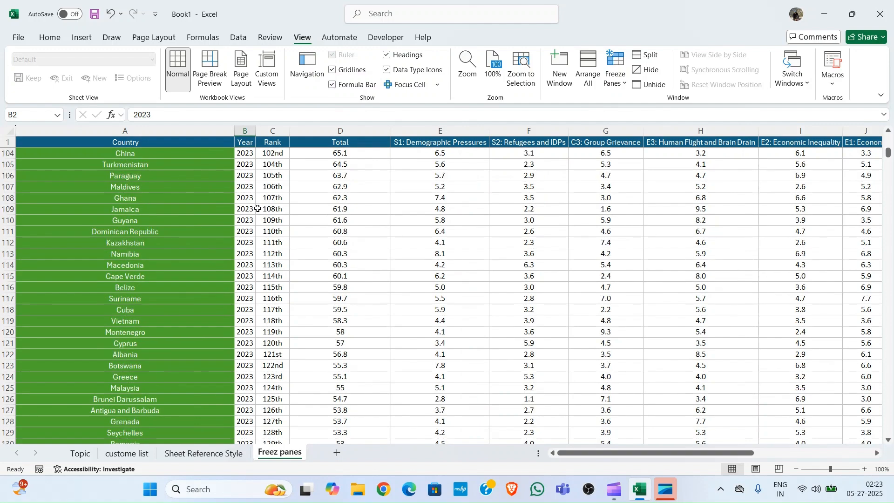
{"action": "scroll", "coordinate": [266, 210], "scroll_direction": "up", "scroll_amount": 14}
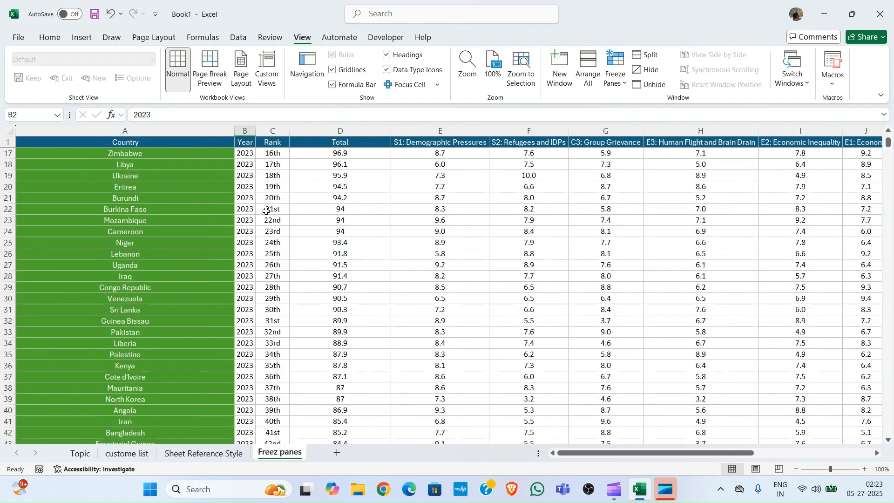
{"action": "left_click", "coordinate": [615, 79]}
{"action": "left_click", "coordinate": [320, 217]}
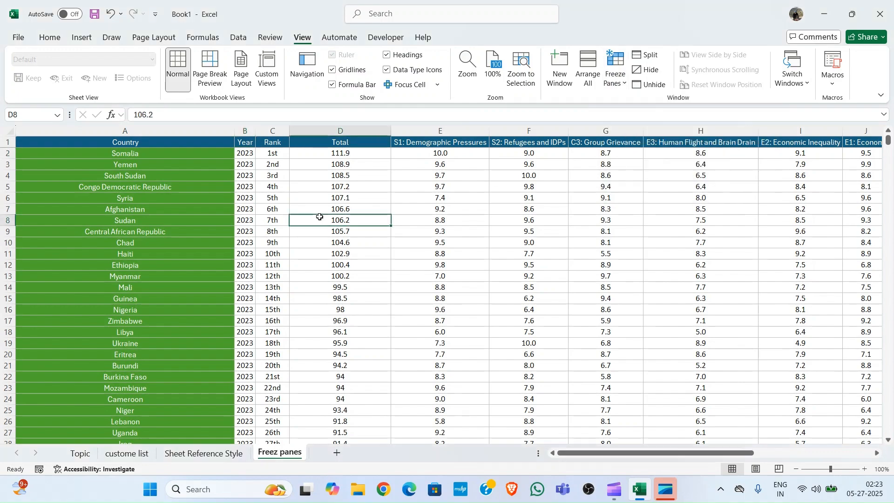
From D8, examine the columns past External Intervention with only the top row frozen, then return to A2.
{"action": "key", "text": "Right"}
{"action": "key", "text": "Right"}
{"action": "key", "text": "Right"}
{"action": "key", "text": "Right"}
{"action": "key", "text": "Right"}
{"action": "key", "text": "Right"}
{"action": "key", "text": "Right"}
{"action": "key", "text": "Right"}
{"action": "key", "text": "Right"}
{"action": "key", "text": "Right"}
{"action": "key", "text": "Right"}
{"action": "key", "text": "Right"}
{"action": "key", "text": "Right"}
{"action": "key", "text": "Right"}
{"action": "key", "text": "Right"}
{"action": "key", "text": "Right"}
{"action": "key", "text": "Right"}
{"action": "key", "text": "Right"}
{"action": "key", "text": "Right"}
{"action": "key", "text": "Right"}
{"action": "key", "text": "Right"}
{"action": "key", "text": "Right"}
{"action": "key", "text": "Right"}
{"action": "key", "text": "Right"}
{"action": "key", "text": "Right"}
{"action": "key", "text": "Right"}
{"action": "key", "text": "Right"}
{"action": "key", "text": "Right"}
{"action": "key", "text": "Right"}
{"action": "key", "text": "Right"}
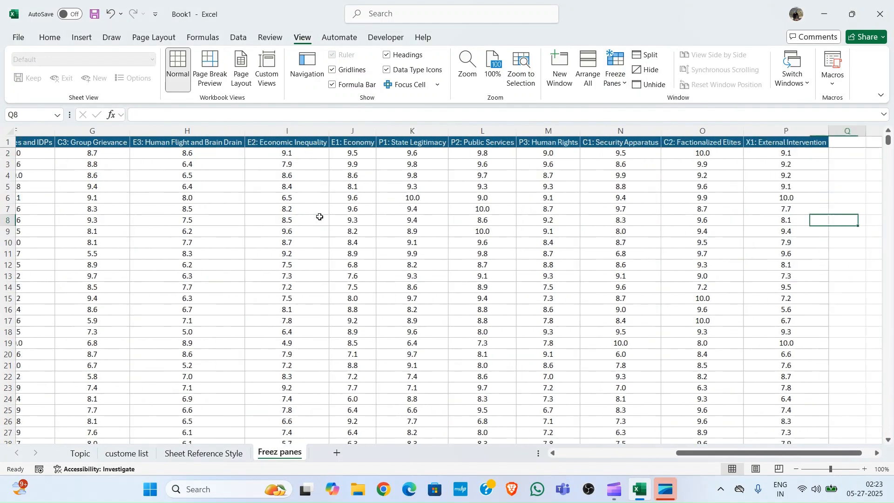
{"action": "key", "text": "Home"}
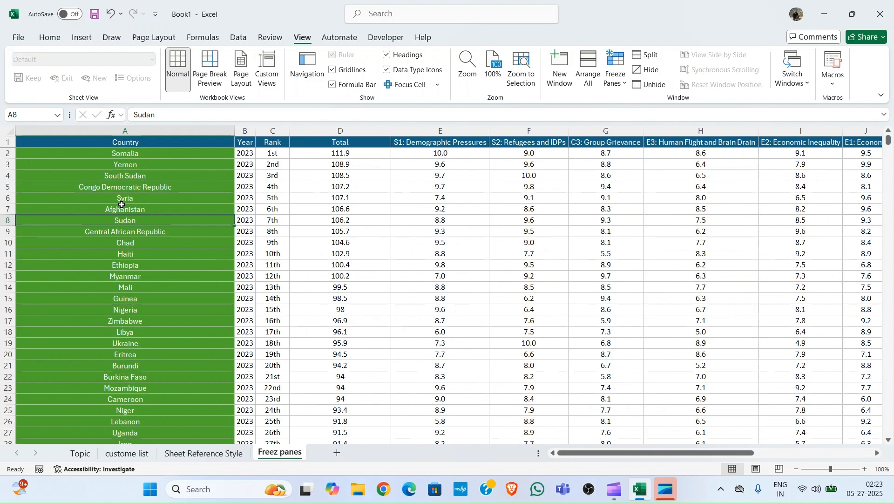
{"action": "left_click", "coordinate": [263, 228]}
{"action": "key", "text": "ctrl+Home"}
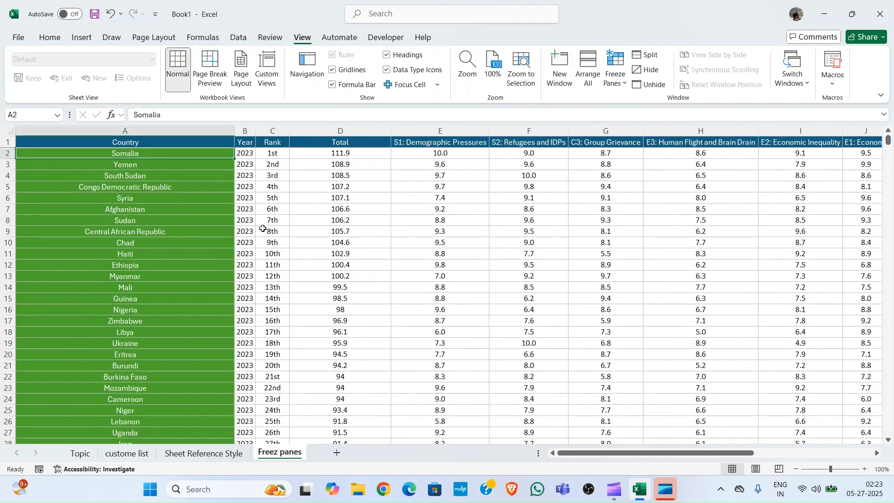
Unfreeze the top row and freeze the first column instead.
{"action": "left_click", "coordinate": [247, 157]}
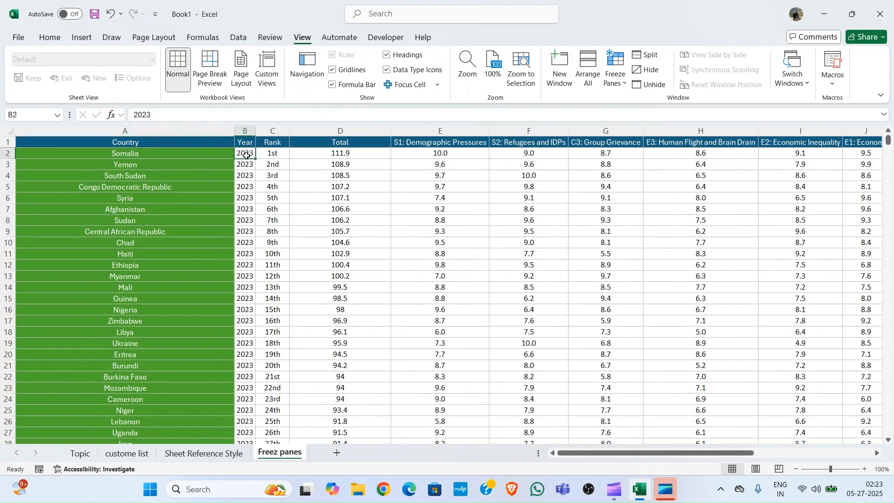
{"action": "left_click", "coordinate": [620, 87]}
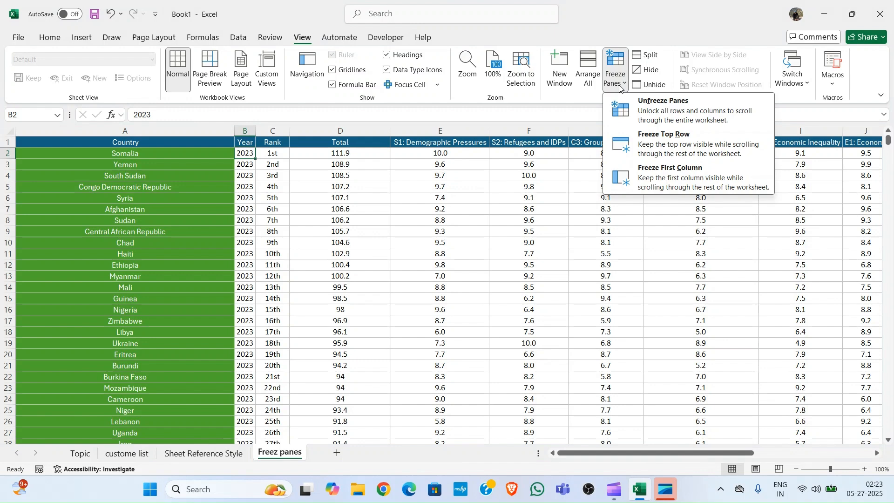
{"action": "left_click", "coordinate": [666, 110]}
{"action": "left_click", "coordinate": [624, 84]}
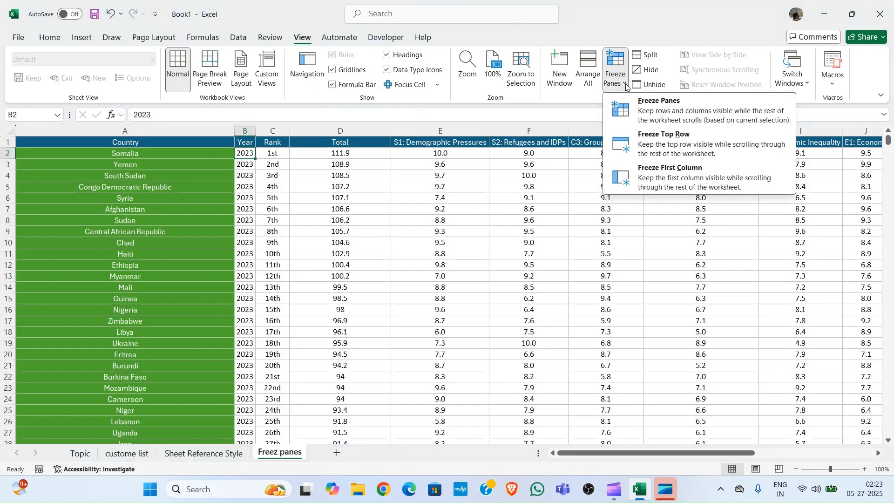
{"action": "left_click", "coordinate": [671, 183]}
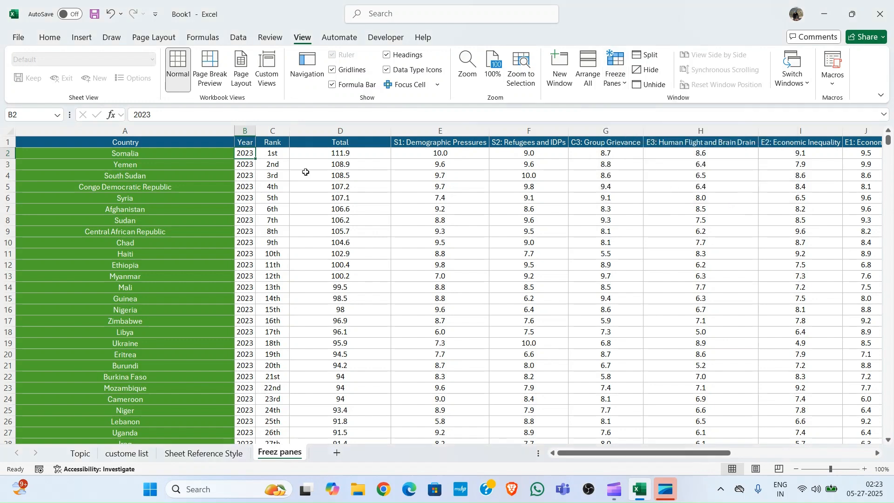
From B2, check the frozen Country column while going across the columns to Public Services, then return to B2.
{"action": "left_click", "coordinate": [194, 131]}
{"action": "left_click", "coordinate": [242, 153]}
{"action": "key", "text": "Right"}
{"action": "key", "text": "Right"}
{"action": "key", "text": "Right"}
{"action": "key", "text": "Right"}
{"action": "key", "text": "Right"}
{"action": "key", "text": "Right"}
{"action": "key", "text": "Right"}
{"action": "key", "text": "Right"}
{"action": "key", "text": "Right"}
{"action": "key", "text": "Right"}
{"action": "key", "text": "Right"}
{"action": "key", "text": "Right"}
{"action": "key", "text": "Right"}
{"action": "key", "text": "Right"}
{"action": "key", "text": "Right"}
{"action": "key", "text": "Right"}
{"action": "key", "text": "Right"}
{"action": "key", "text": "Right"}
{"action": "key", "text": "Right"}
{"action": "key", "text": "Right"}
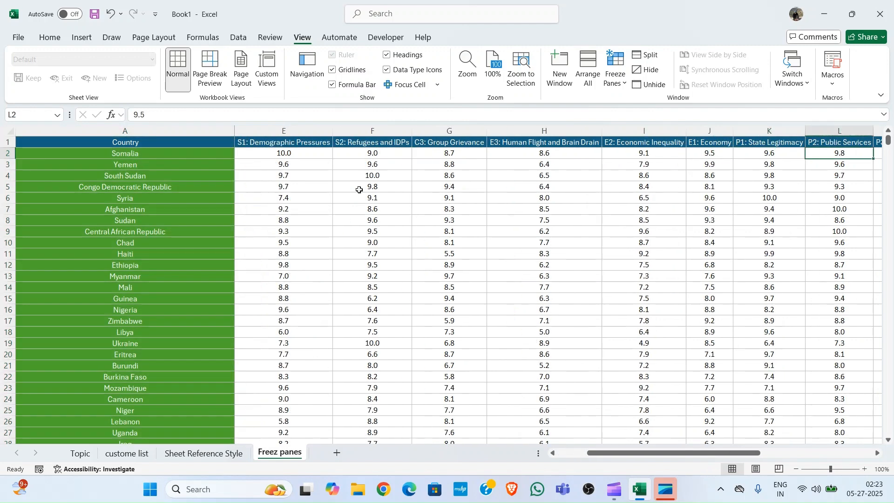
{"action": "key", "text": "Home"}
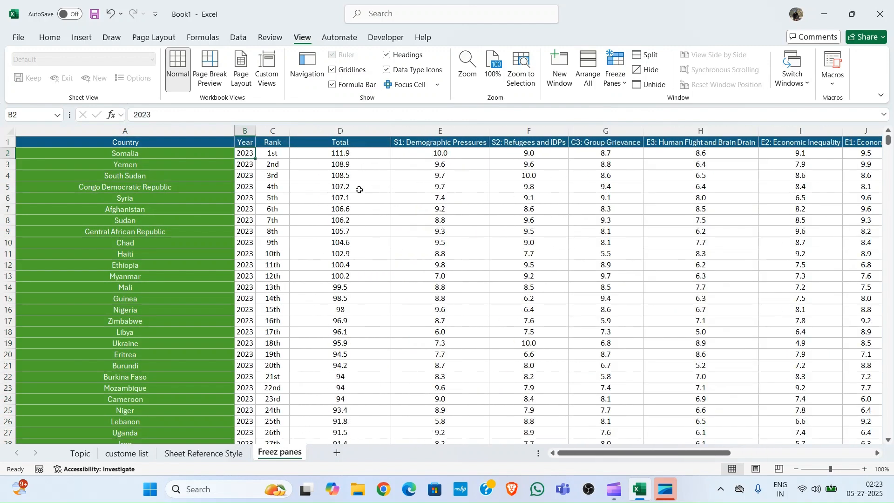
Go down column B to about row 54 to check the header row with only the first column frozen, then return to B2.
{"action": "key", "text": "Down"}
{"action": "key", "text": "Down"}
{"action": "key", "text": "Down"}
{"action": "key", "text": "Down"}
{"action": "key", "text": "Down"}
{"action": "key", "text": "Down"}
{"action": "key", "text": "Down"}
{"action": "key", "text": "Down"}
{"action": "key", "text": "Down"}
{"action": "key", "text": "Down"}
{"action": "key", "text": "Down"}
{"action": "key", "text": "Down"}
{"action": "key", "text": "Down"}
{"action": "key", "text": "Down"}
{"action": "key", "text": "Down"}
{"action": "key", "text": "Down"}
{"action": "key", "text": "Down"}
{"action": "key", "text": "Down"}
{"action": "key", "text": "Down"}
{"action": "key", "text": "Down"}
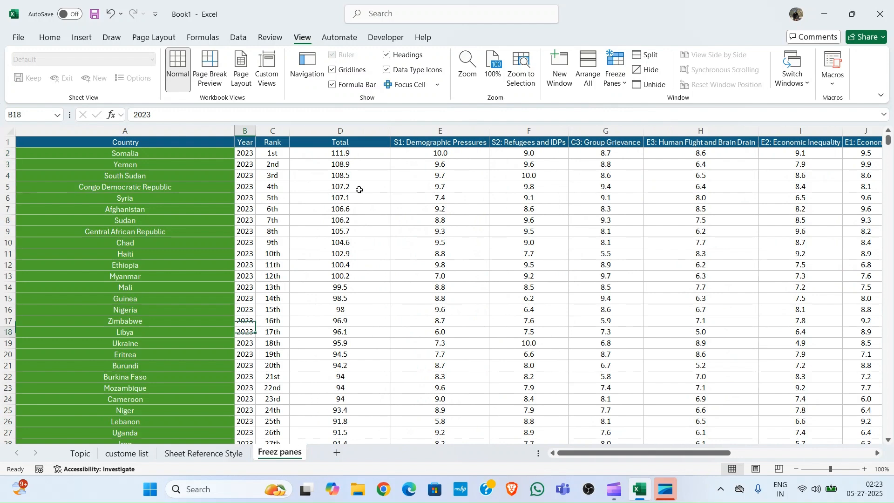
{"action": "key", "text": "Down"}
{"action": "key", "text": "Down"}
{"action": "key", "text": "Down"}
{"action": "key", "text": "Down"}
{"action": "key", "text": "Down"}
{"action": "key", "text": "Down"}
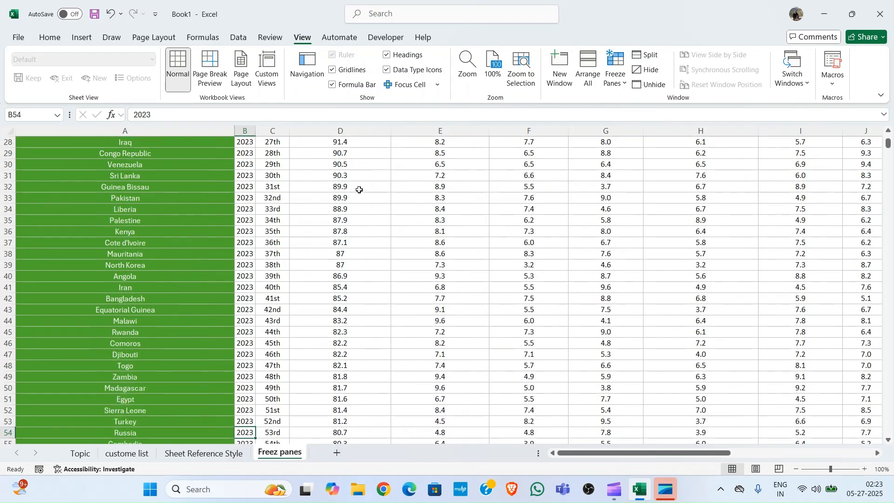
{"action": "key", "text": "ctrl+Up"}
{"action": "key", "text": "Down"}
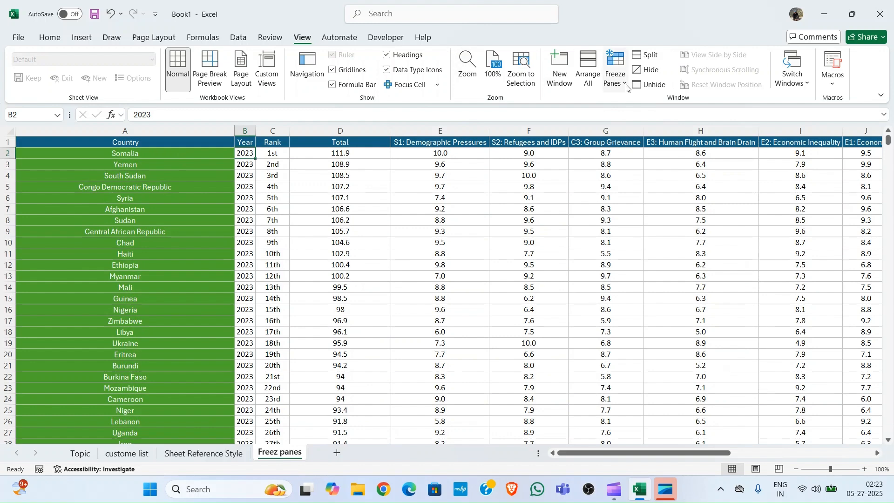
Unfreeze the first column and return to the Country header in A1.
{"action": "left_click", "coordinate": [615, 74]}
{"action": "left_click", "coordinate": [634, 101]}
{"action": "left_click", "coordinate": [337, 185]}
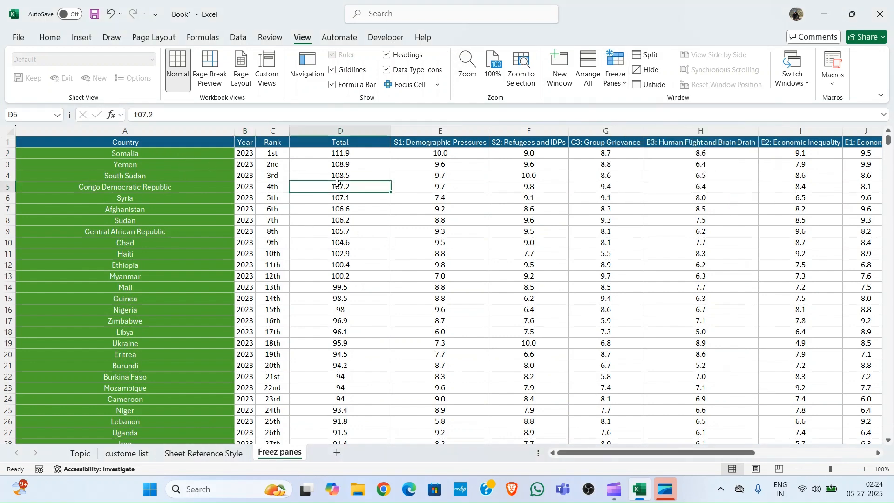
{"action": "key", "text": "ctrl+Home"}
{"action": "key", "text": "Down"}
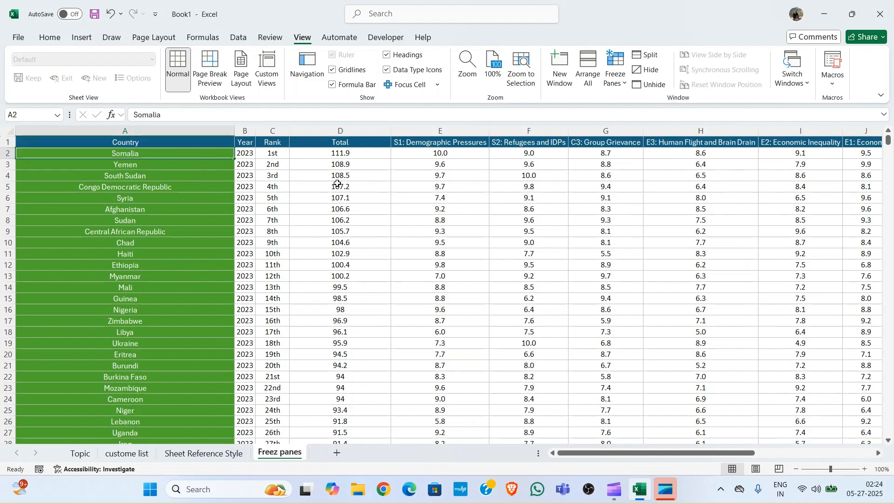
{"action": "key", "text": "Up"}
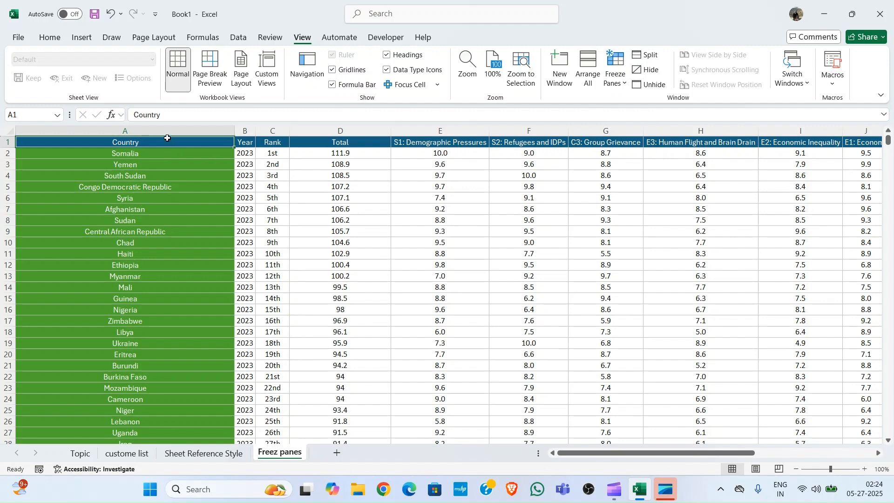
Highlight column A and row 1 in turn to point out the column and row for freezing.
{"action": "left_click", "coordinate": [166, 131]}
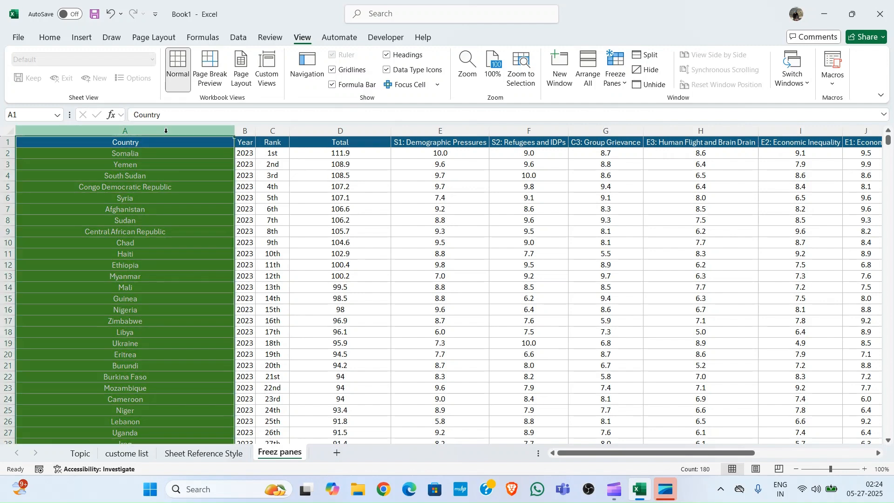
{"action": "left_click", "coordinate": [7, 142]}
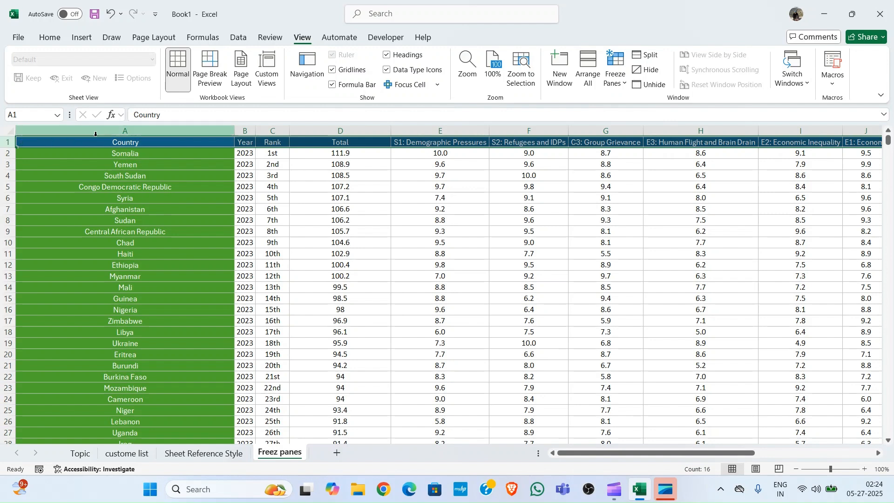
{"action": "left_click", "coordinate": [98, 132]}
{"action": "left_click", "coordinate": [6, 143]}
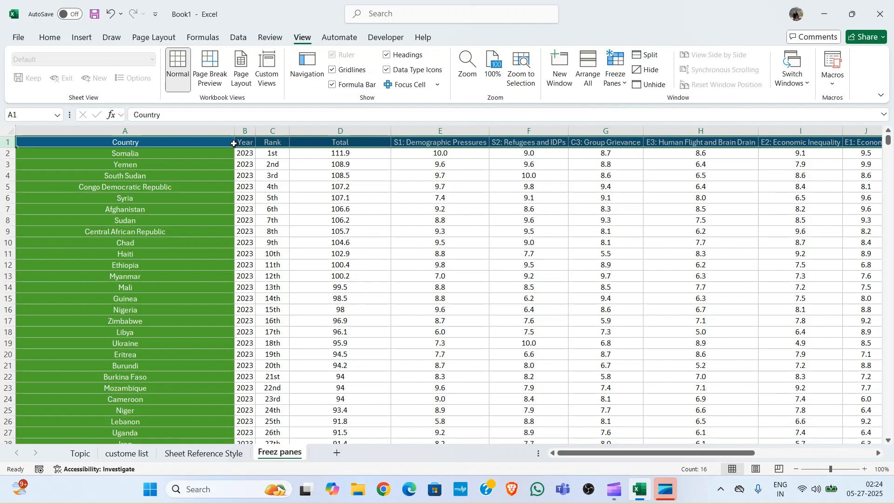
Freeze both row 1 and column A by applying Freeze Panes at B2.
{"action": "left_click", "coordinate": [212, 154]}
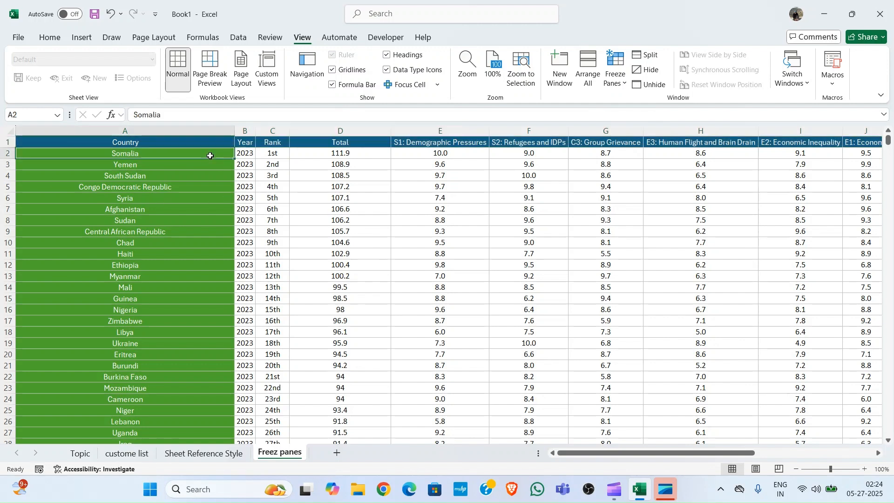
{"action": "left_click", "coordinate": [241, 155]}
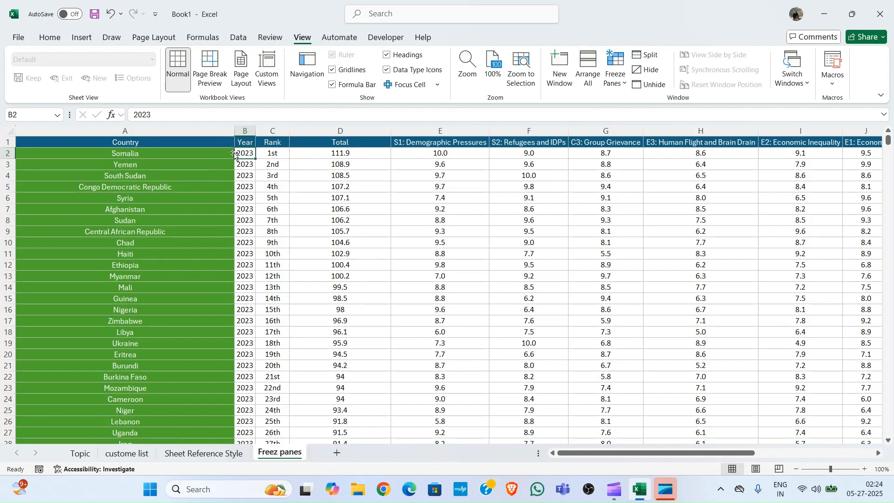
{"action": "left_click", "coordinate": [281, 158]}
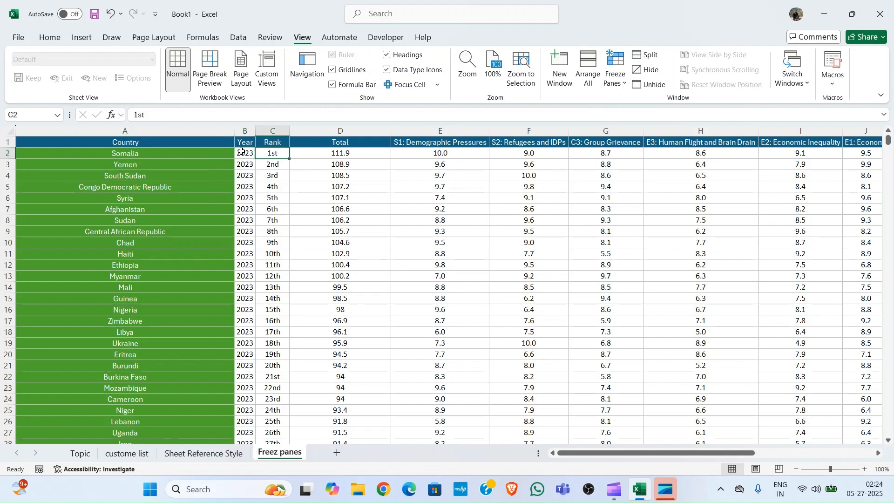
{"action": "left_click", "coordinate": [241, 152]}
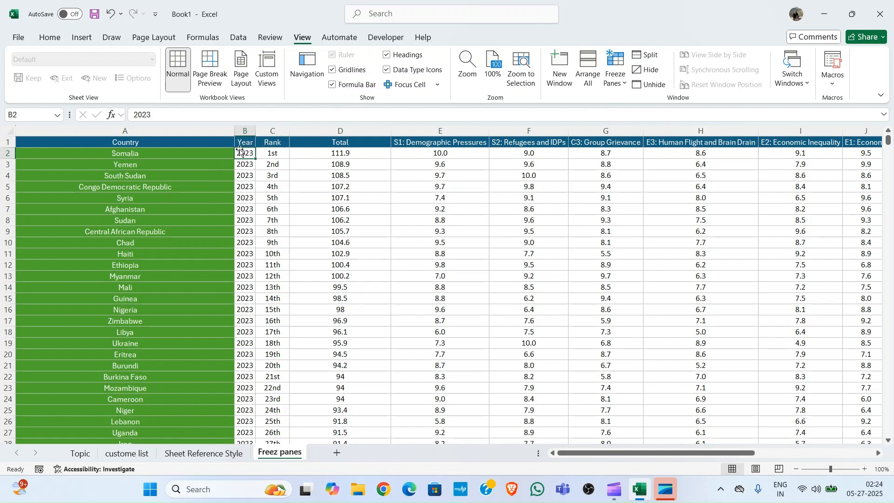
{"action": "left_click", "coordinate": [617, 80]}
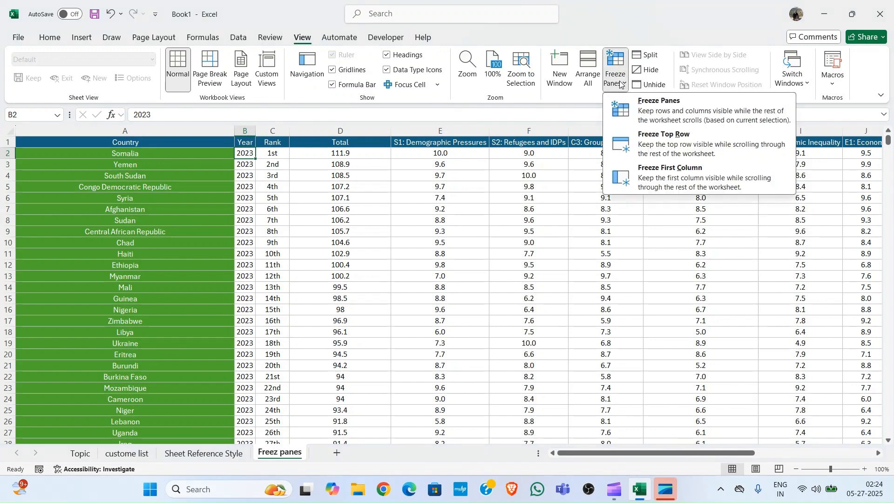
{"action": "left_click", "coordinate": [645, 110]}
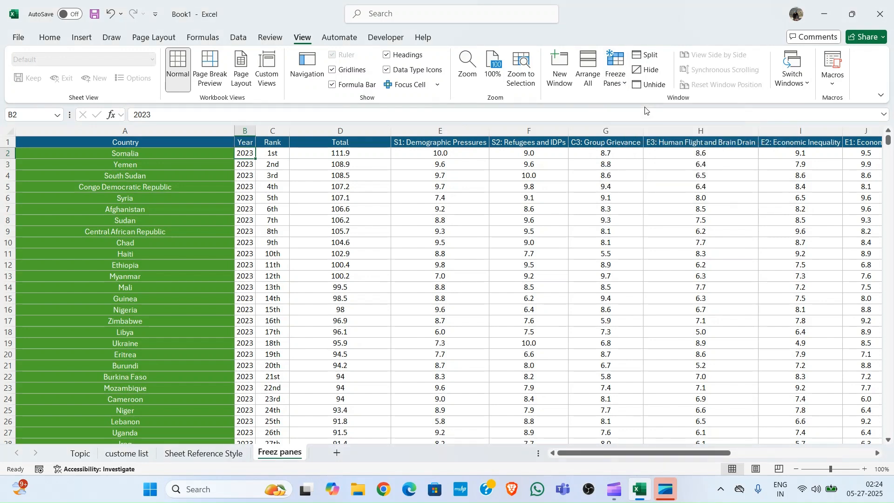
Check the frozen Country column while going across row 2 to column Y, then return to B2.
{"action": "key", "text": "Right"}
{"action": "key", "text": "Right"}
{"action": "key", "text": "Right"}
{"action": "key", "text": "Right"}
{"action": "key", "text": "Right"}
{"action": "key", "text": "Right"}
{"action": "key", "text": "Right"}
{"action": "key", "text": "Right"}
{"action": "key", "text": "Right"}
{"action": "key", "text": "Right"}
{"action": "key", "text": "Right"}
{"action": "key", "text": "Right"}
{"action": "key", "text": "Right"}
{"action": "key", "text": "Right"}
{"action": "key", "text": "Right"}
{"action": "key", "text": "Right"}
{"action": "key", "text": "Right"}
{"action": "key", "text": "Right"}
{"action": "key", "text": "Right"}
{"action": "key", "text": "Right"}
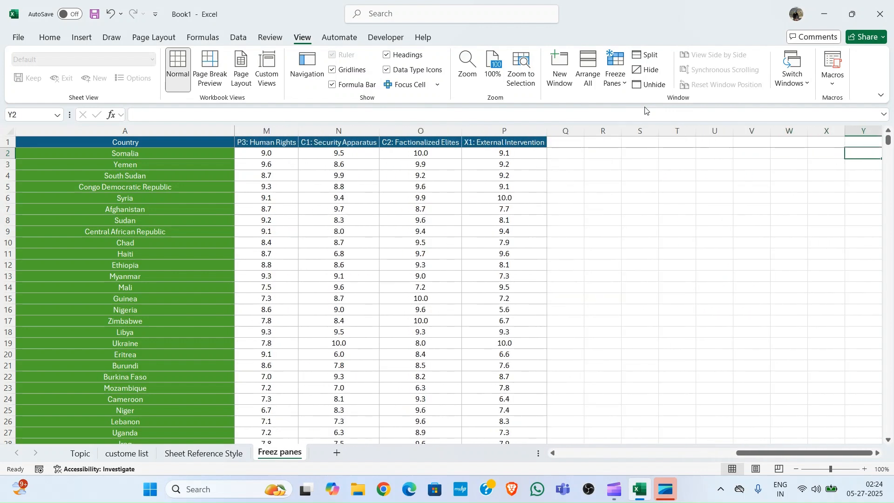
{"action": "key", "text": "ctrl+Home"}
Check the frozen header row while going down the Year column beyond row 54.
{"action": "key", "text": "Down"}
{"action": "key", "text": "Down"}
{"action": "key", "text": "Down"}
{"action": "key", "text": "Down"}
{"action": "key", "text": "Down"}
{"action": "key", "text": "Down"}
{"action": "key", "text": "Down"}
{"action": "key", "text": "Down"}
{"action": "key", "text": "Down"}
{"action": "key", "text": "Down"}
{"action": "key", "text": "Down"}
{"action": "key", "text": "Down"}
{"action": "key", "text": "Down"}
{"action": "key", "text": "Down"}
{"action": "key", "text": "Down"}
{"action": "key", "text": "Down"}
{"action": "key", "text": "Down"}
{"action": "key", "text": "Down"}
{"action": "key", "text": "Down"}
{"action": "key", "text": "Down"}
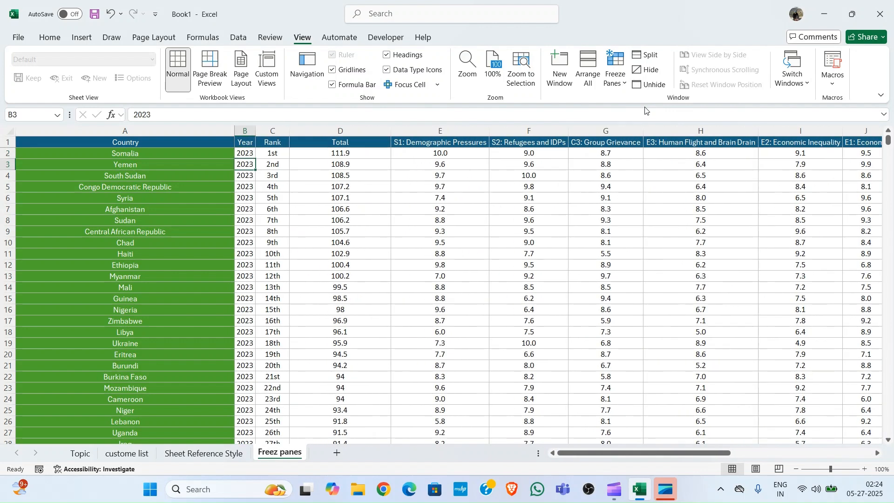
{"action": "key", "text": "Down"}
{"action": "key", "text": "Down"}
{"action": "key", "text": "Down"}
{"action": "key", "text": "Down"}
{"action": "key", "text": "Down"}
{"action": "key", "text": "Down"}
{"action": "key", "text": "Down"}
{"action": "key", "text": "Down"}
{"action": "key", "text": "Down"}
{"action": "key", "text": "Down"}
{"action": "key", "text": "Down"}
{"action": "key", "text": "Down"}
{"action": "key", "text": "Down"}
{"action": "key", "text": "Down"}
{"action": "key", "text": "Down"}
{"action": "key", "text": "Down"}
{"action": "key", "text": "Down"}
{"action": "key", "text": "Down"}
{"action": "key", "text": "Down"}
{"action": "key", "text": "Down"}
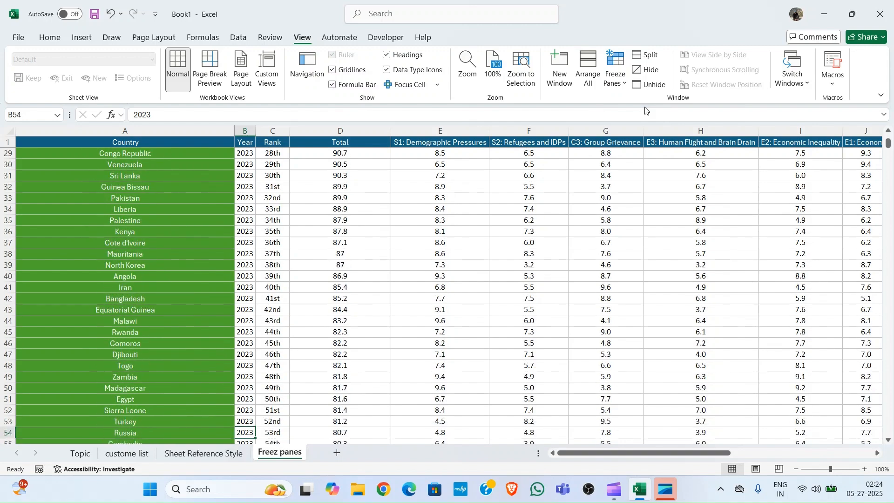
{"action": "key", "text": "Down"}
Check the frozen panes across row 66 and down column B to row 80, and return to B2.
{"action": "key", "text": "Right"}
{"action": "key", "text": "Right"}
{"action": "key", "text": "Right"}
{"action": "key", "text": "Right"}
{"action": "key", "text": "Right"}
{"action": "key", "text": "Right"}
{"action": "key", "text": "Right"}
{"action": "key", "text": "Right"}
{"action": "key", "text": "Right"}
{"action": "key", "text": "Right"}
{"action": "key", "text": "Right"}
{"action": "key", "text": "Right"}
{"action": "key", "text": "Right"}
{"action": "key", "text": "Right"}
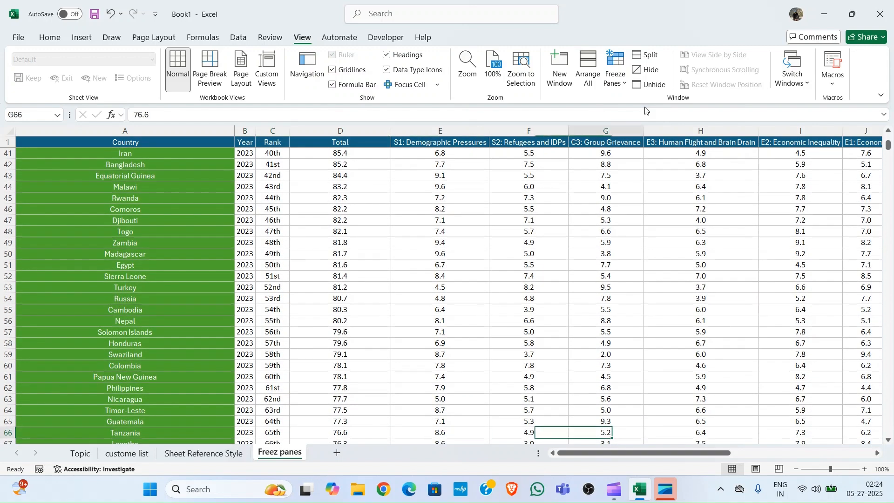
{"action": "key", "text": "Home"}
{"action": "key", "text": "Down"}
{"action": "key", "text": "Down"}
{"action": "key", "text": "Down"}
{"action": "key", "text": "Down"}
{"action": "key", "text": "Down"}
{"action": "key", "text": "Down"}
{"action": "key", "text": "Down"}
{"action": "key", "text": "Down"}
{"action": "key", "text": "Down"}
{"action": "key", "text": "Down"}
{"action": "key", "text": "Down"}
{"action": "key", "text": "Down"}
{"action": "key", "text": "Down"}
{"action": "key", "text": "Down"}
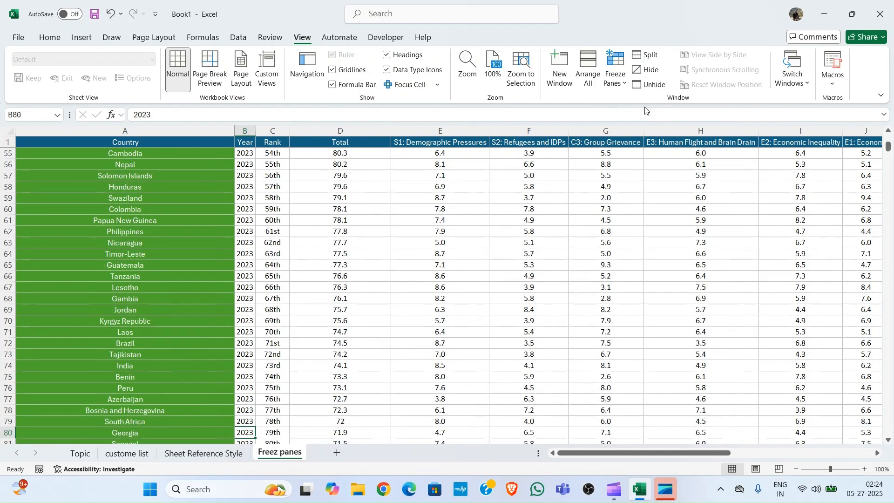
{"action": "key", "text": "ctrl+Home"}
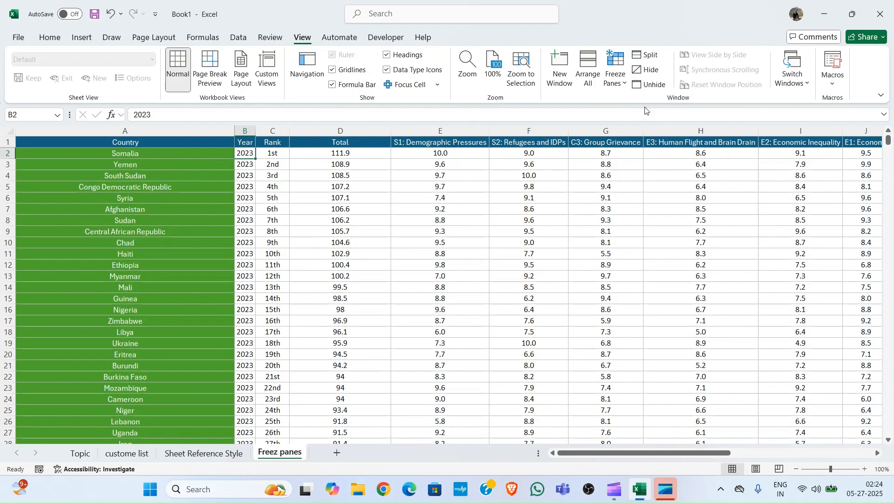
View the Topic sheet and return to cell B2 on the Freez panes sheet.
{"action": "left_click", "coordinate": [84, 451]}
{"action": "left_click", "coordinate": [280, 453]}
{"action": "left_click", "coordinate": [346, 304]}
{"action": "key", "text": "ctrl+Home"}
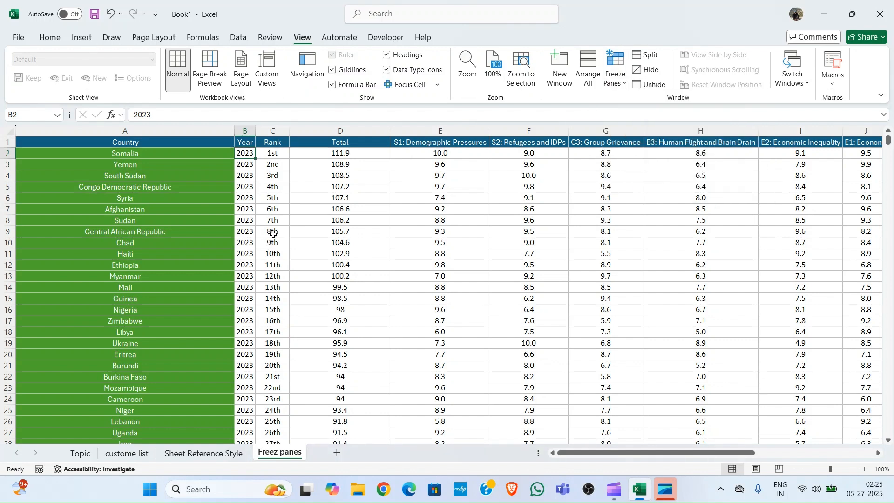
{"action": "left_click", "coordinate": [319, 199]}
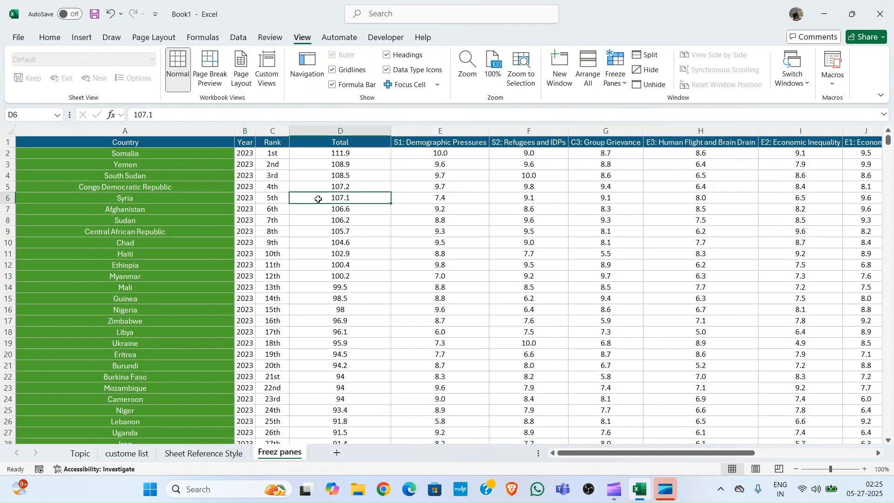
{"action": "key", "text": "alt"}
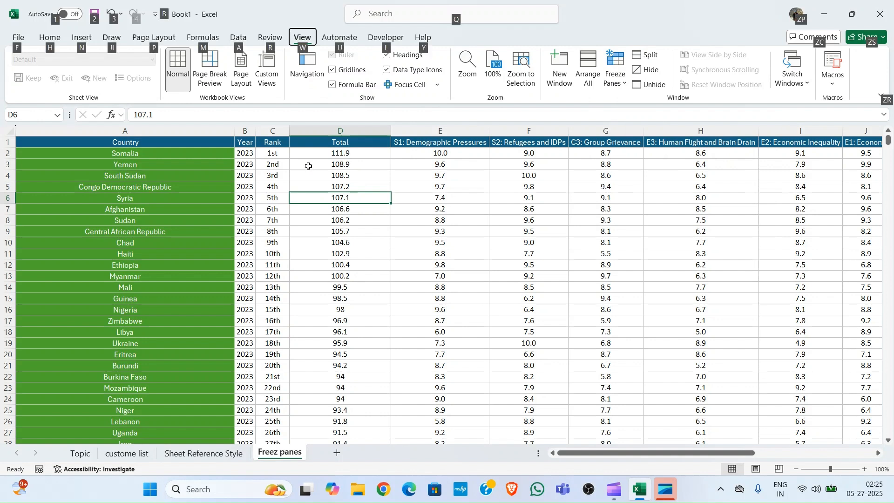
{"action": "key", "text": "Escape"}
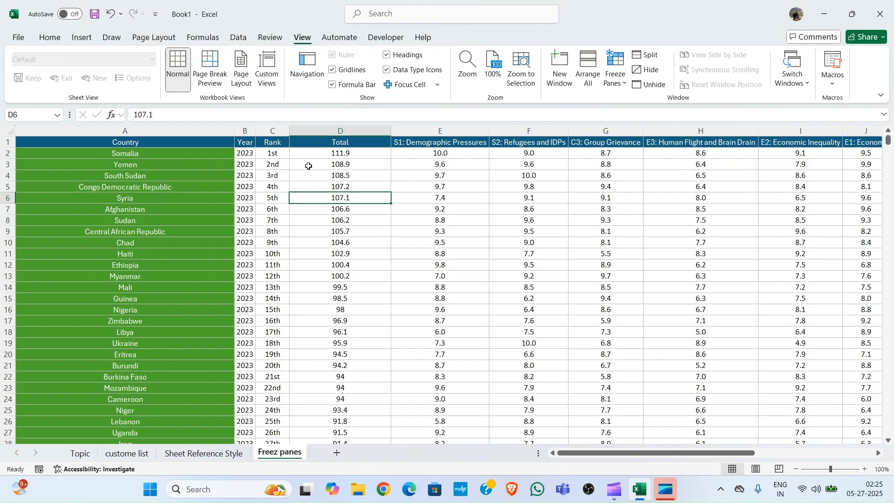
Apply Freeze Panes at B2 again to freeze row 1 and column A together.
{"action": "key", "text": "ctrl+Home"}
{"action": "key", "text": "Right"}
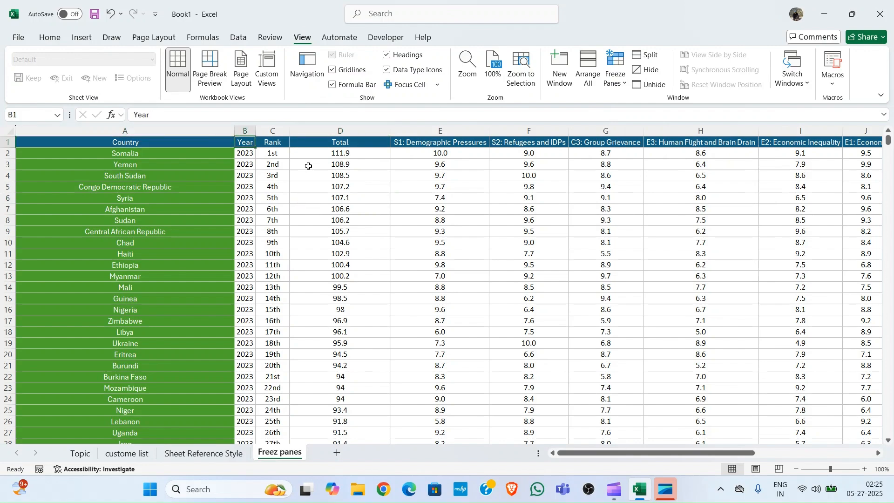
{"action": "key", "text": "Down"}
{"action": "key", "text": "ctrl+Home"}
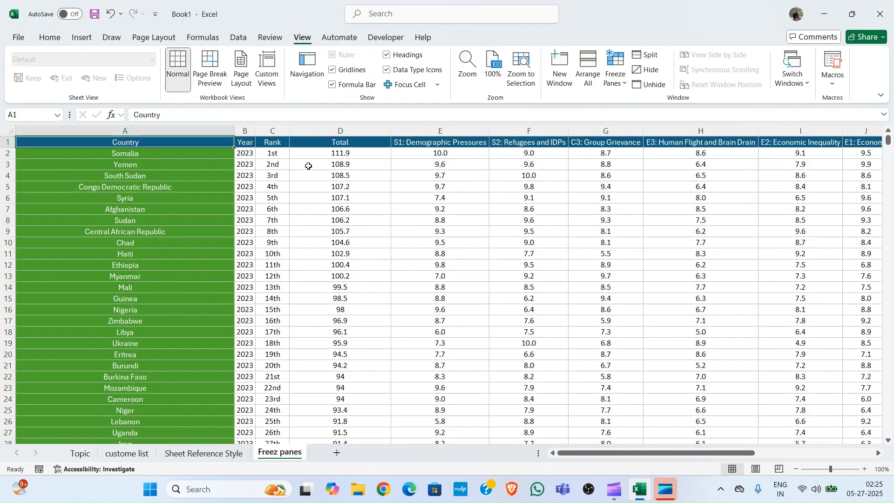
{"action": "key", "text": "ctrl+Down"}
{"action": "key", "text": "ctrl+Up"}
{"action": "key", "text": "Down"}
{"action": "key", "text": "Right"}
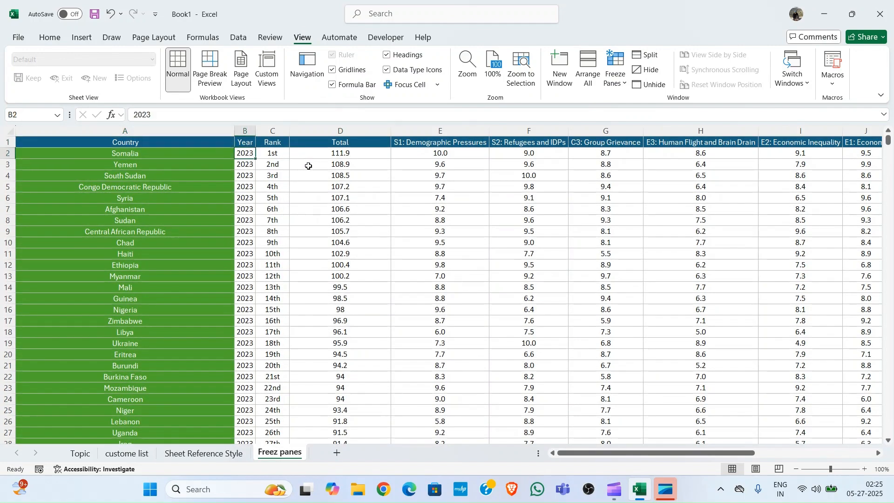
{"action": "key", "text": "Left"}
{"action": "key", "text": "Left"}
{"action": "key", "text": "Right"}
{"action": "key", "text": "alt+w"}
{"action": "key", "text": "f"}
{"action": "key", "text": "f"}
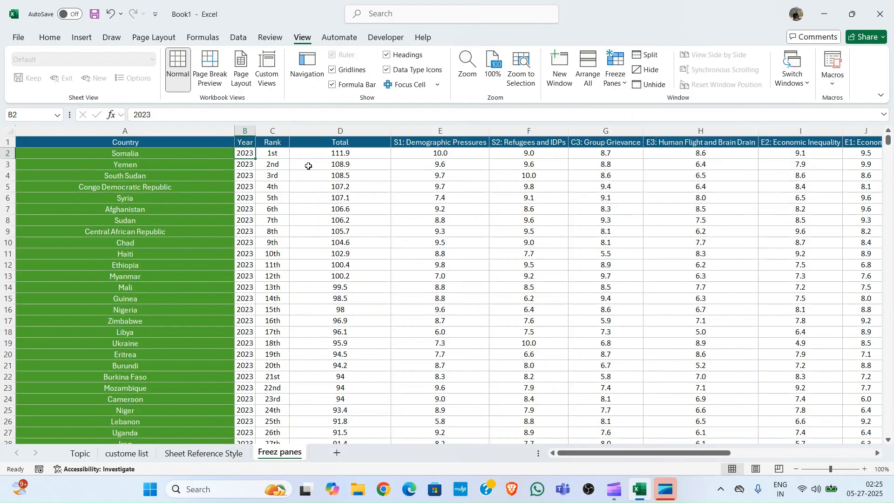
Check the frozen header row and Country column down and across the table, and return to B2.
{"action": "scroll", "coordinate": [309, 165], "scroll_direction": "down", "scroll_amount": 20}
{"action": "scroll", "coordinate": [308, 166], "scroll_direction": "up", "scroll_amount": 20}
{"action": "key", "text": "Up"}
{"action": "key", "text": "Left"}
{"action": "key", "text": "ctrl+Right"}
{"action": "key", "text": "ctrl+Left"}
{"action": "key", "text": "Down"}
{"action": "key", "text": "Right"}
{"action": "key", "text": "Right"}
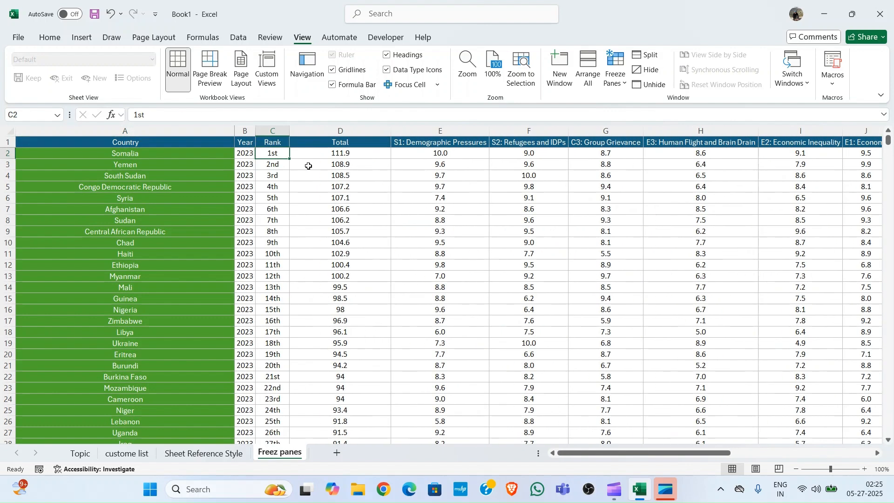
{"action": "key", "text": "Left"}
Switch to the Microsoft Clipchamp recording window.
{"action": "key", "text": "ctrl+s"}
{"action": "key", "text": "Escape"}
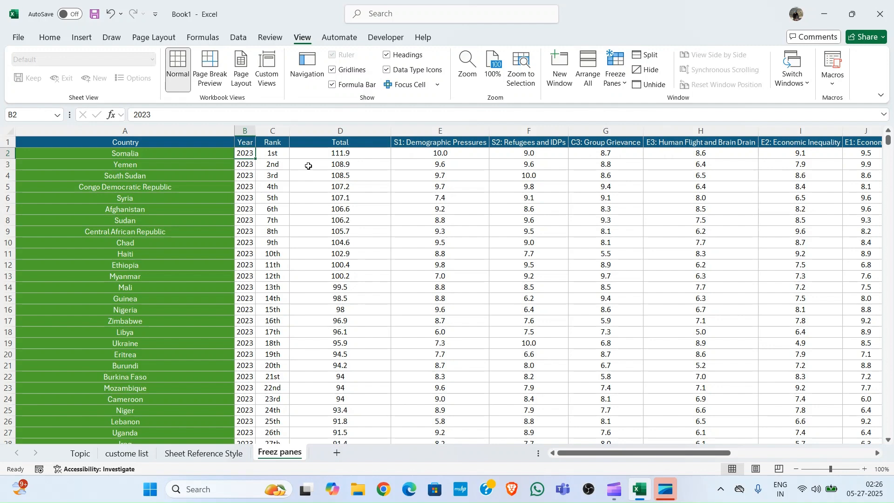
{"action": "left_click", "coordinate": [615, 489]}
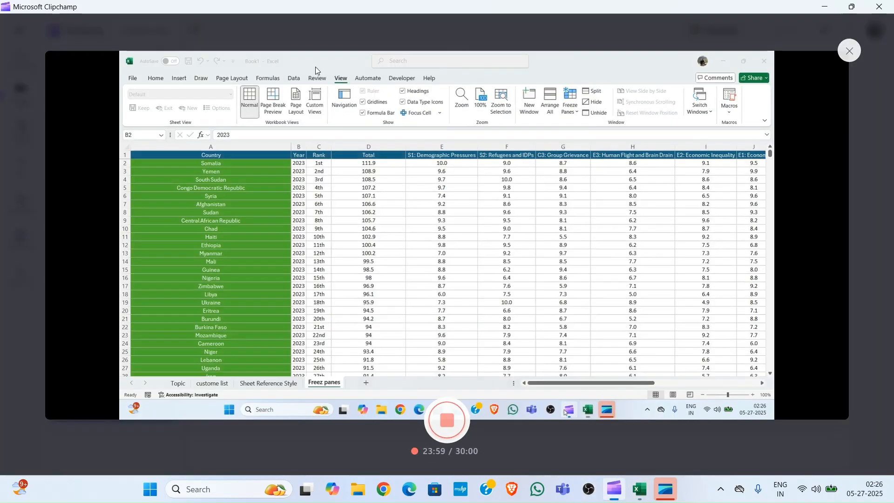